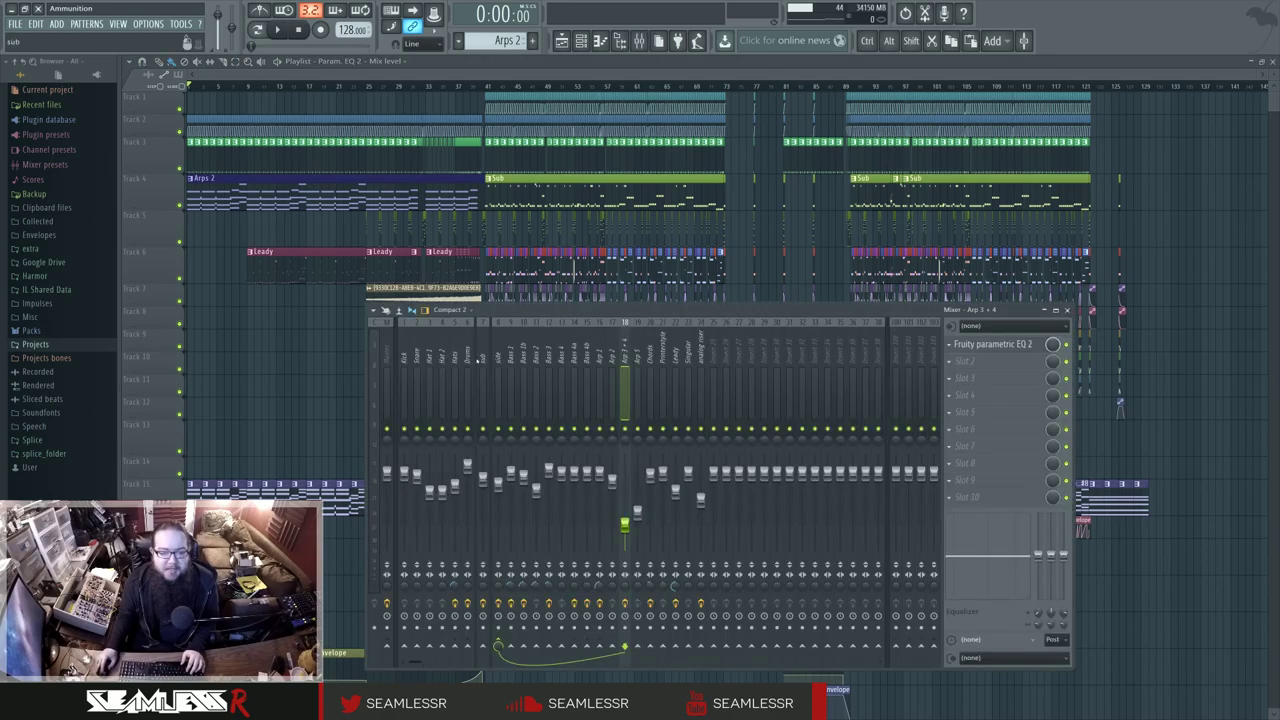
pyautogui.moveTo(562, 311); pyautogui.dragTo(618, 282)
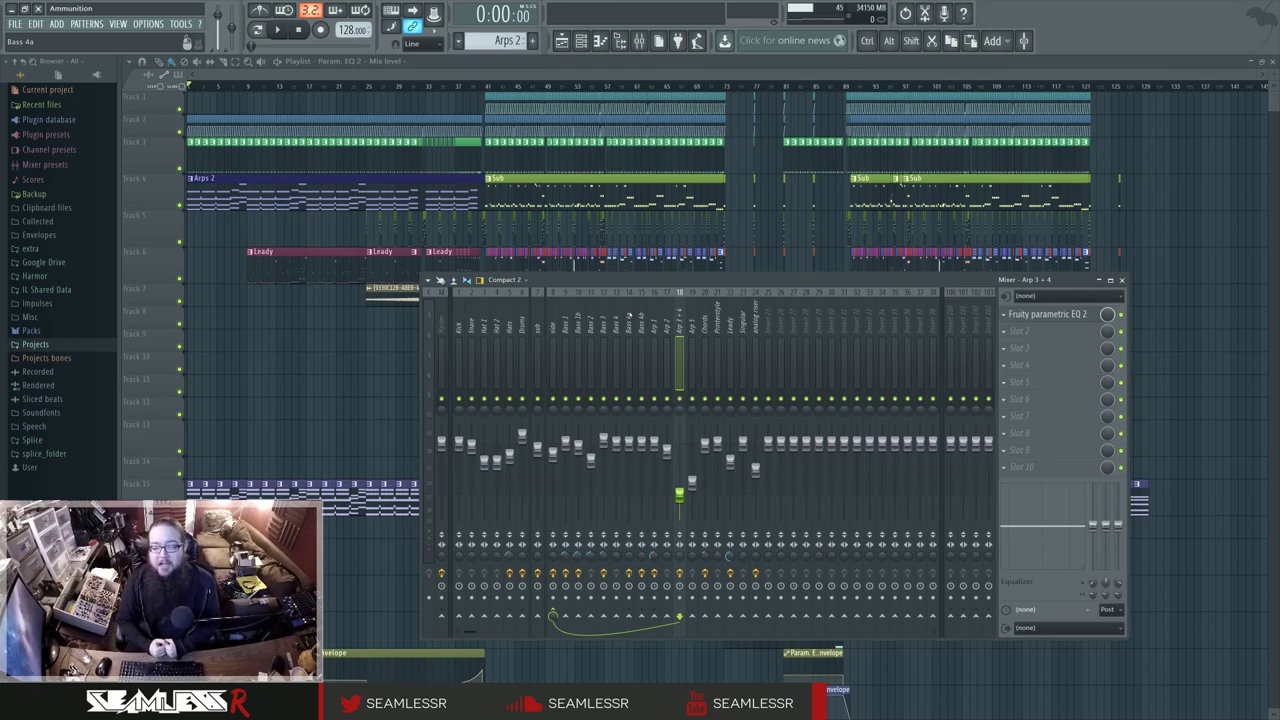
pyautogui.moveTo(733, 281); pyautogui.dragTo(745, 317)
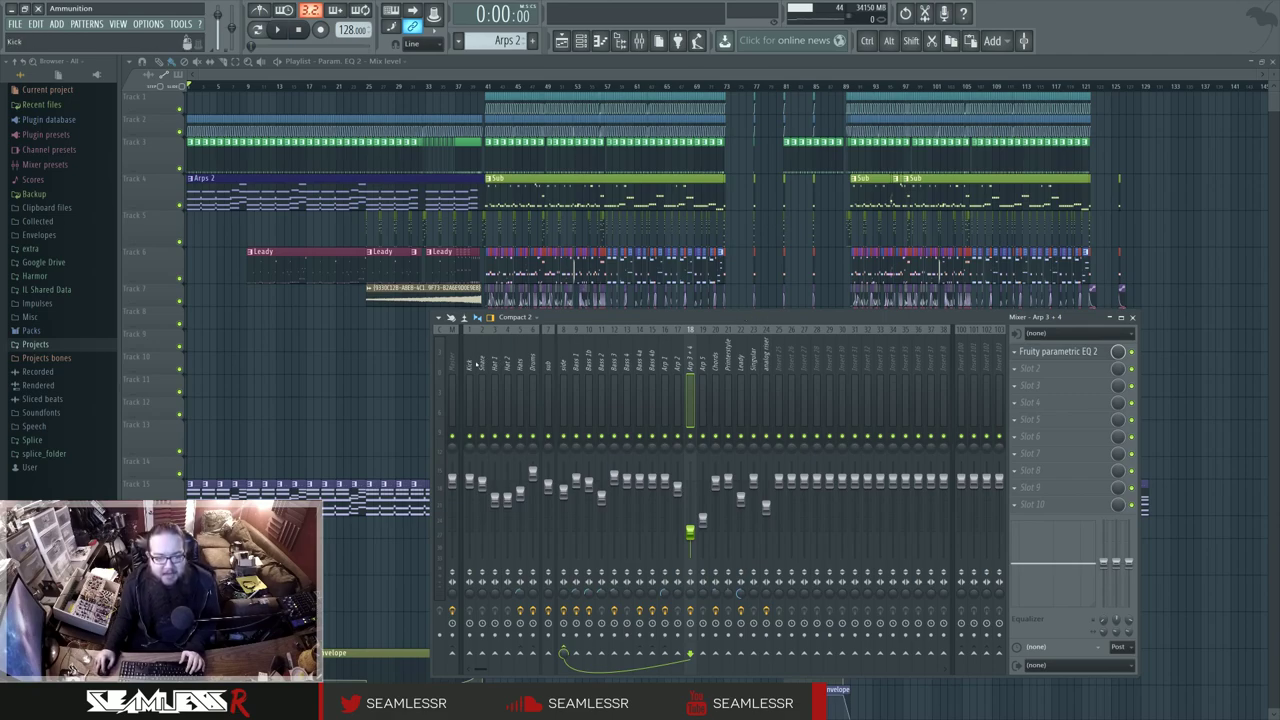
# Go through the Kick, Snare, Hat 1, Hat 2 and Hats mixer tracks to examine how each one is routed.
pyautogui.click(470, 400)
pyautogui.press('Right')
pyautogui.press('Right')
pyautogui.press('Right')
pyautogui.press('Right')
pyautogui.press('Left')
pyautogui.press('Left')
pyautogui.press('Left')
pyautogui.press('Left')
pyautogui.press('Right')
pyautogui.press('Right')
pyautogui.press('Right')
pyautogui.press('Right')
pyautogui.press('Left')
pyautogui.press('Left')
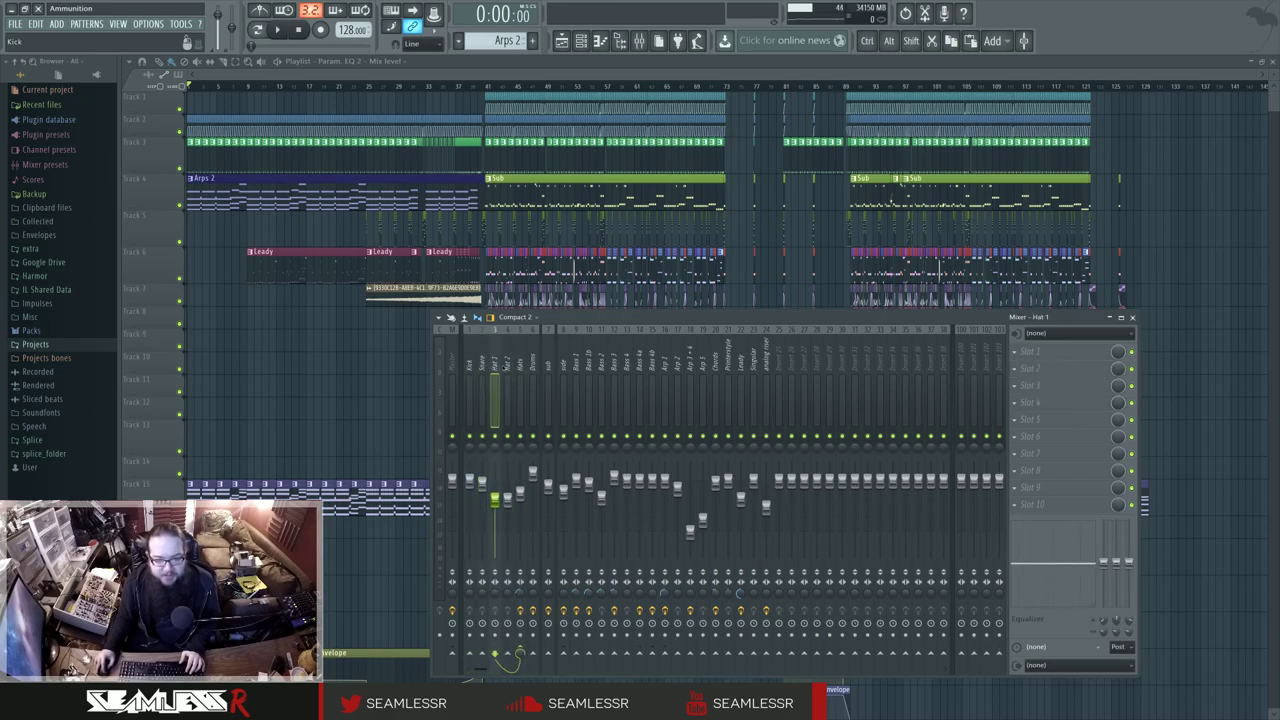
# Select the Drums bus, inspect both of its Fruity parametric EQ 2 effects and close the second one's window.
pyautogui.click(532, 400)
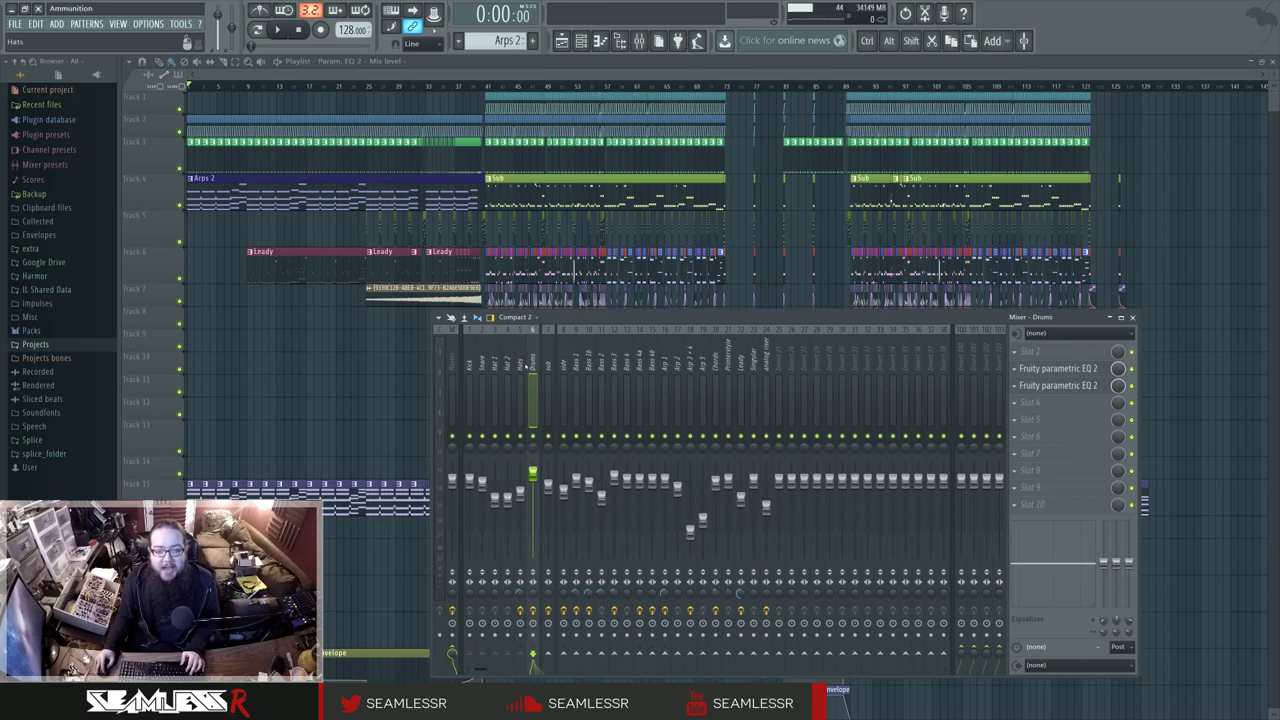
pyautogui.click(1090, 369)
pyautogui.click(1086, 386)
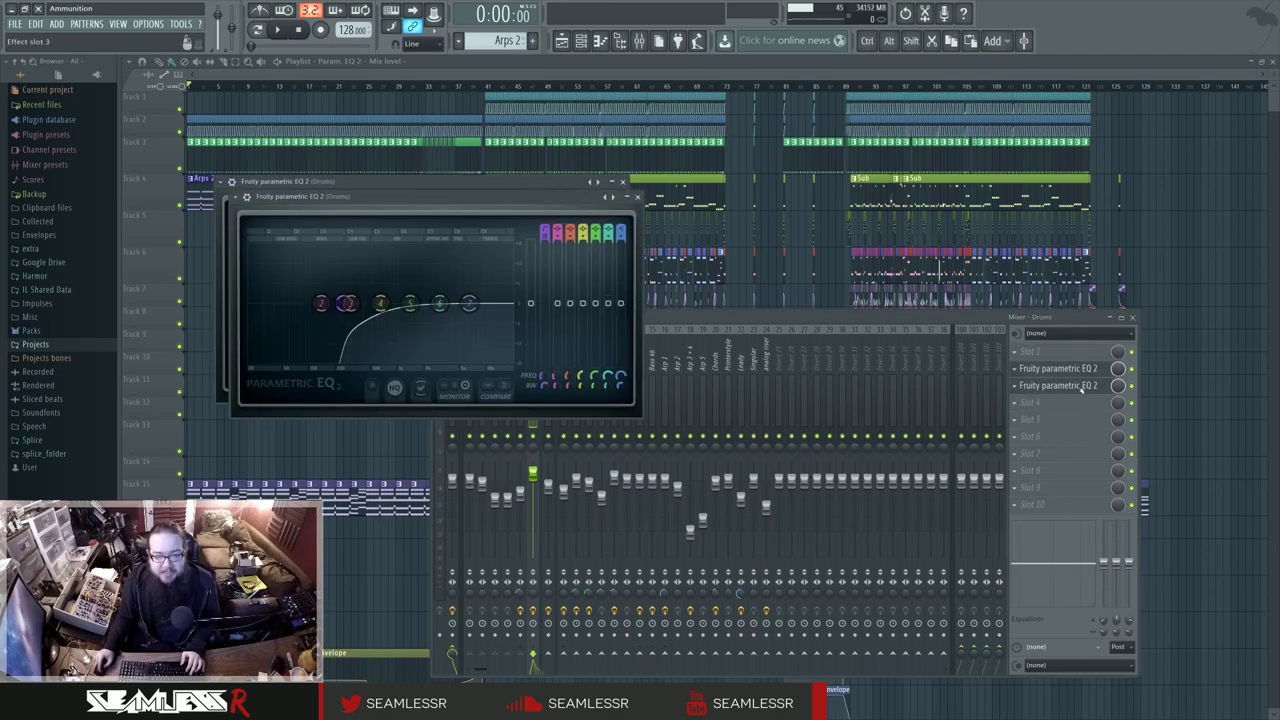
pyautogui.click(1082, 392)
pyautogui.click(1082, 390)
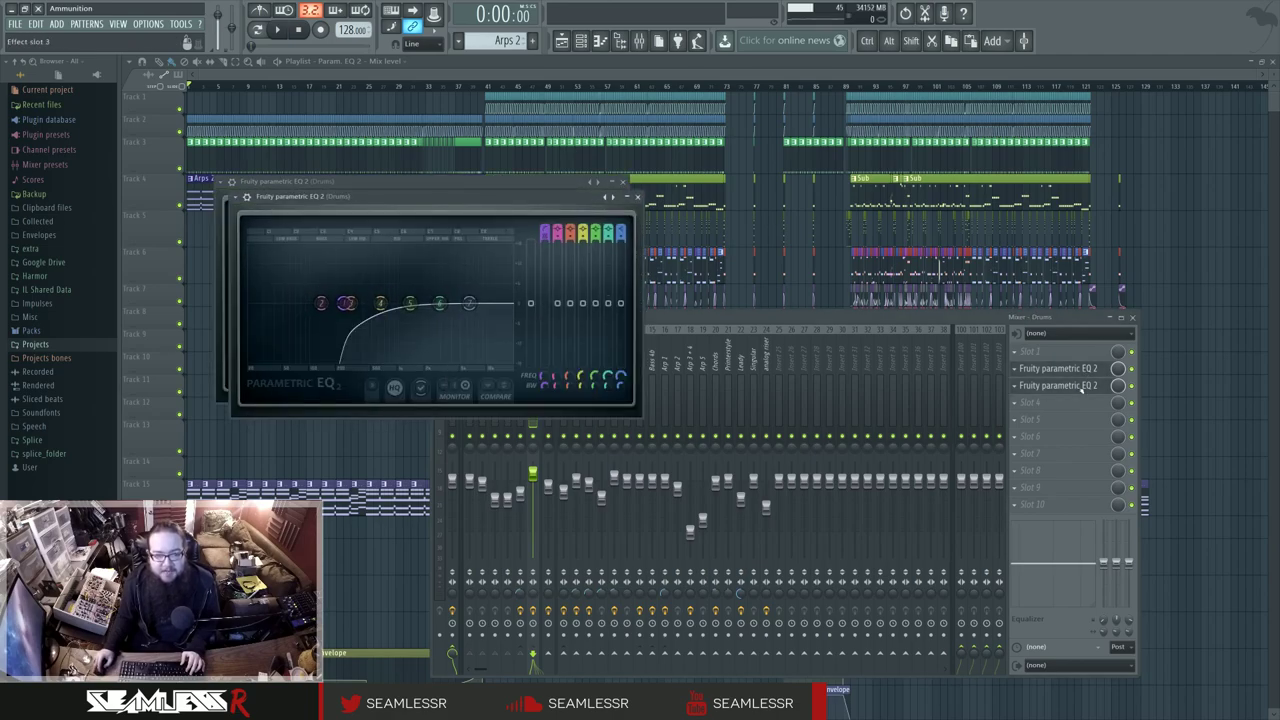
pyautogui.click(1082, 390)
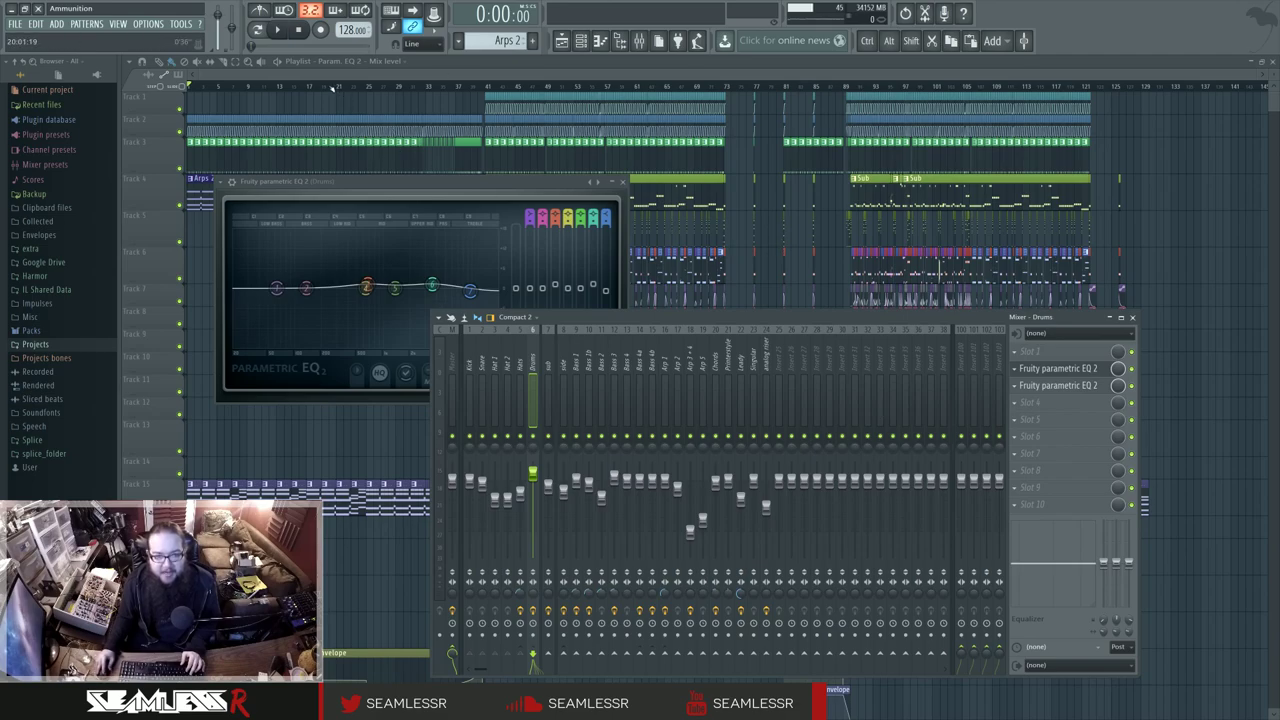
# Play the song briefly to watch the Drums bus signal, and compare the routing of the individual drum tracks with the bus.
pyautogui.press('space')
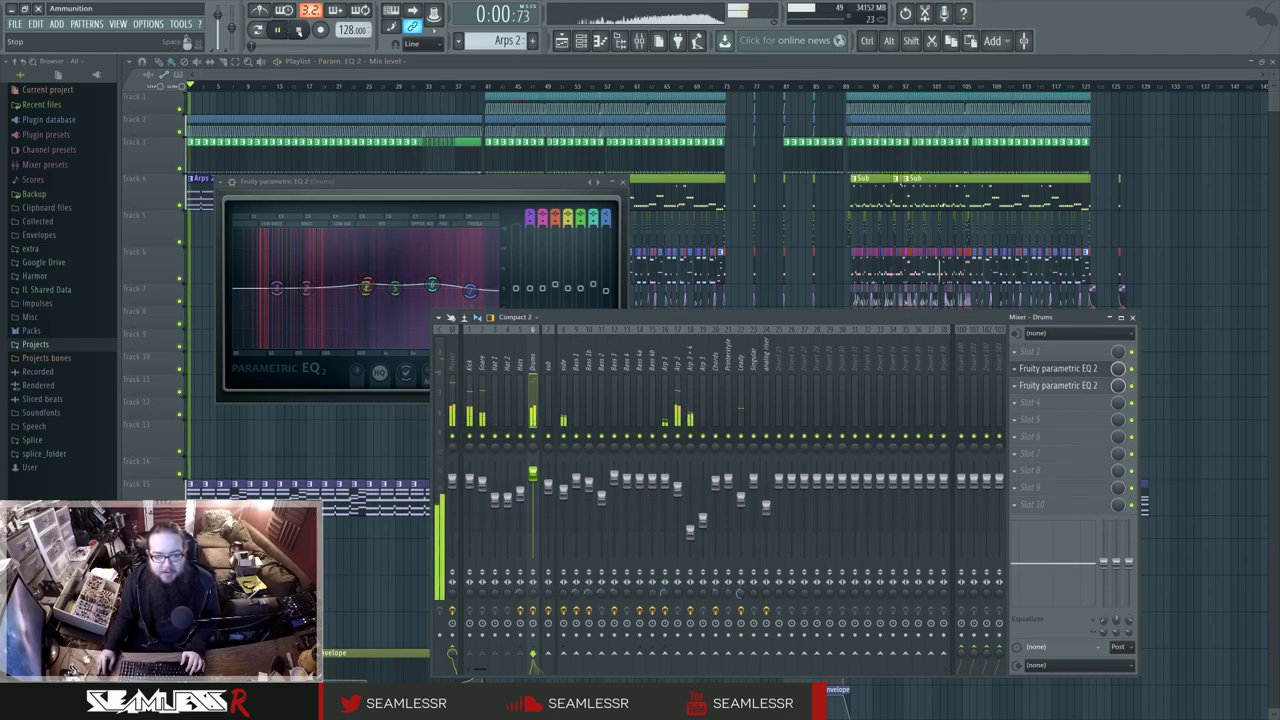
pyautogui.press('space')
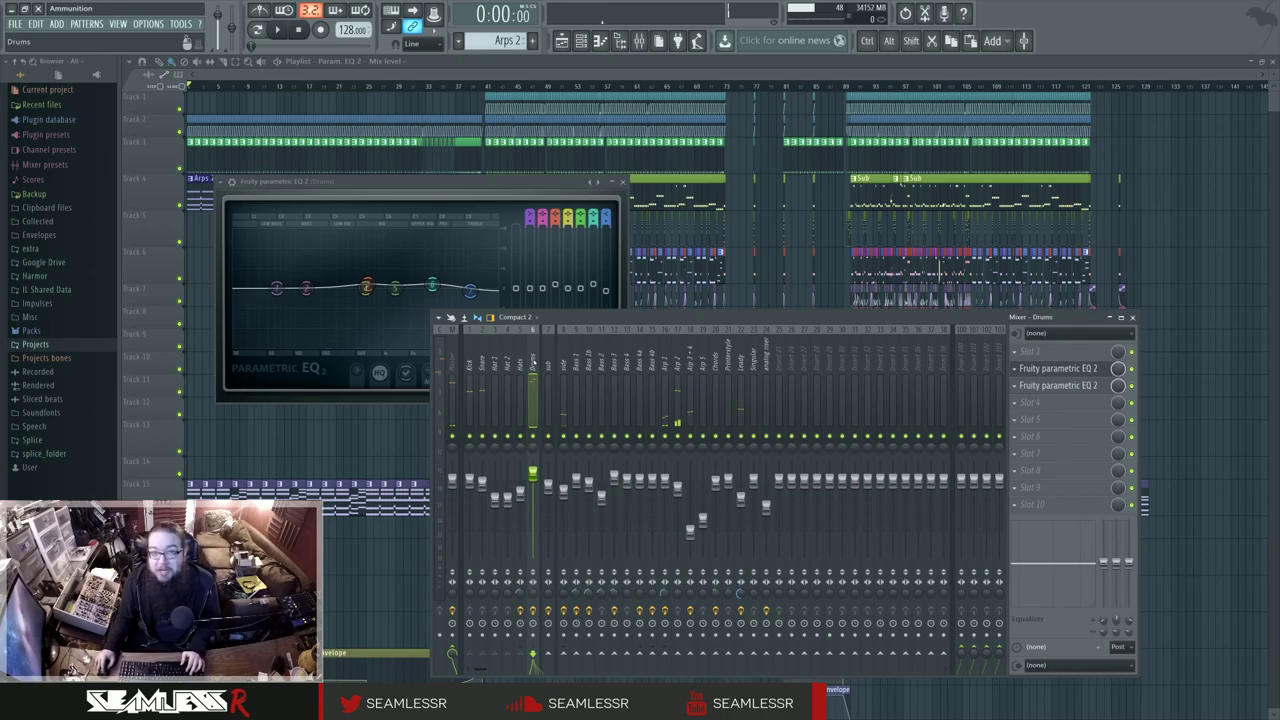
pyautogui.click(520, 400)
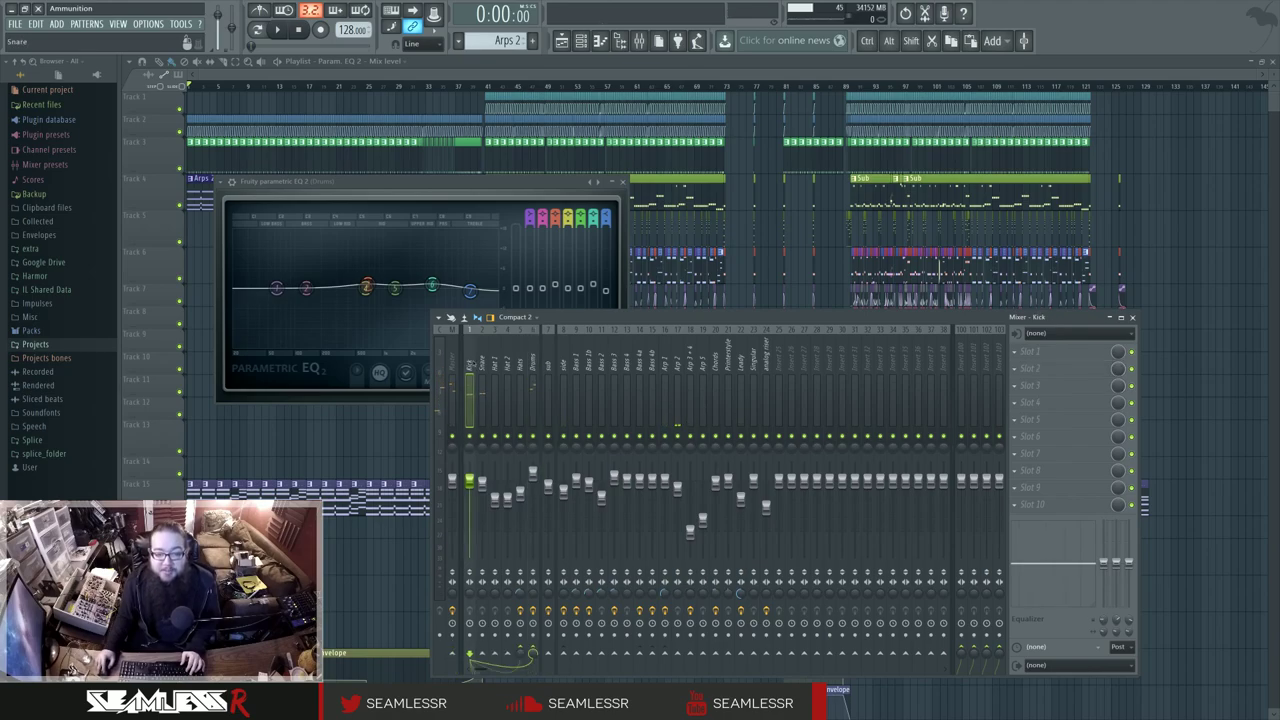
pyautogui.click(532, 400)
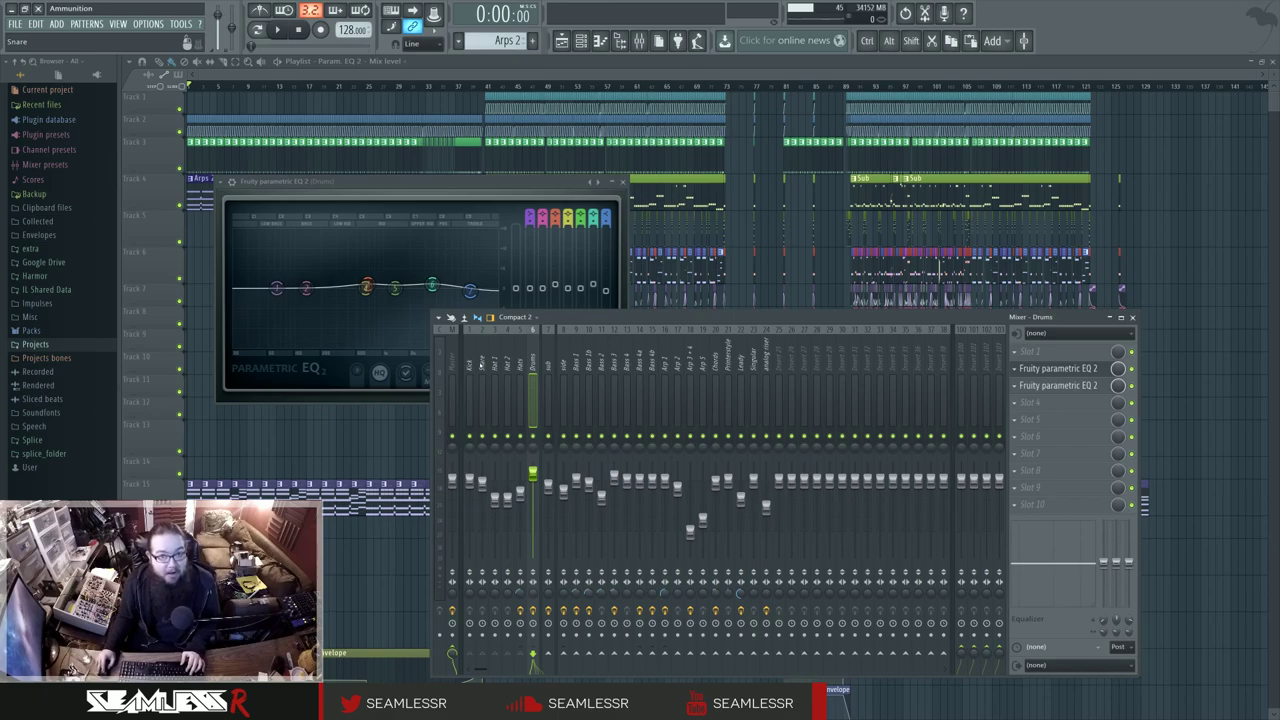
# Close the mixer and effect windows and set the playback position to the drop at bar 41 of the playlist.
pyautogui.press('F12')
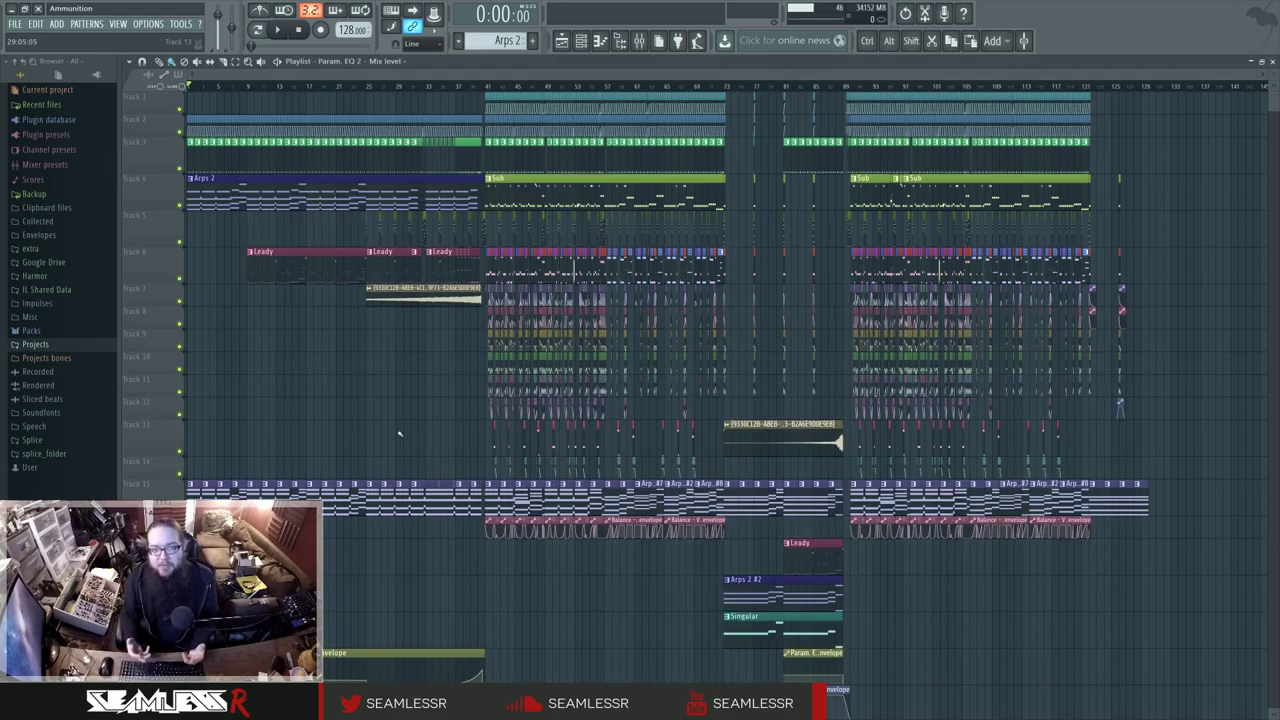
pyautogui.scroll(2, 432, 433)
pyautogui.scroll(4, 432, 433)
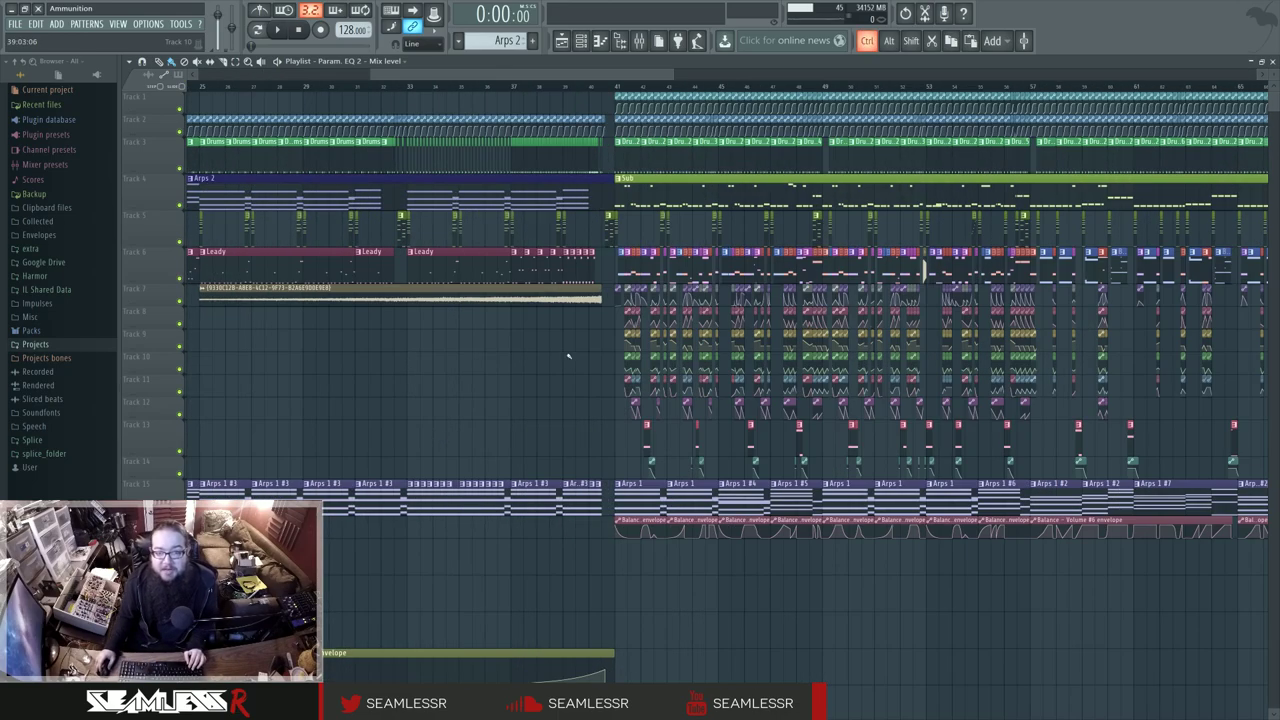
pyautogui.click(500, 86)
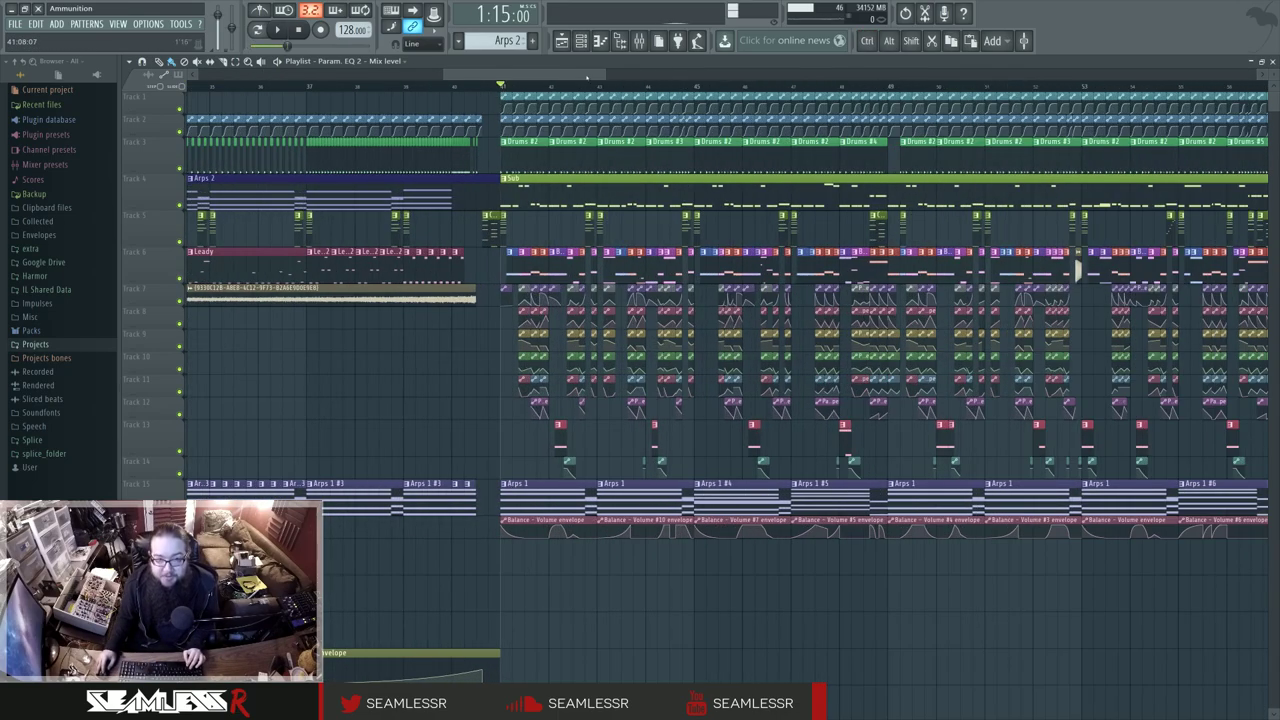
# Reopen the mixer, open the side bus's Fruity parametric EQ 2, and check the sub and Drums buses.
pyautogui.click(639, 40)
pyautogui.click(561, 375)
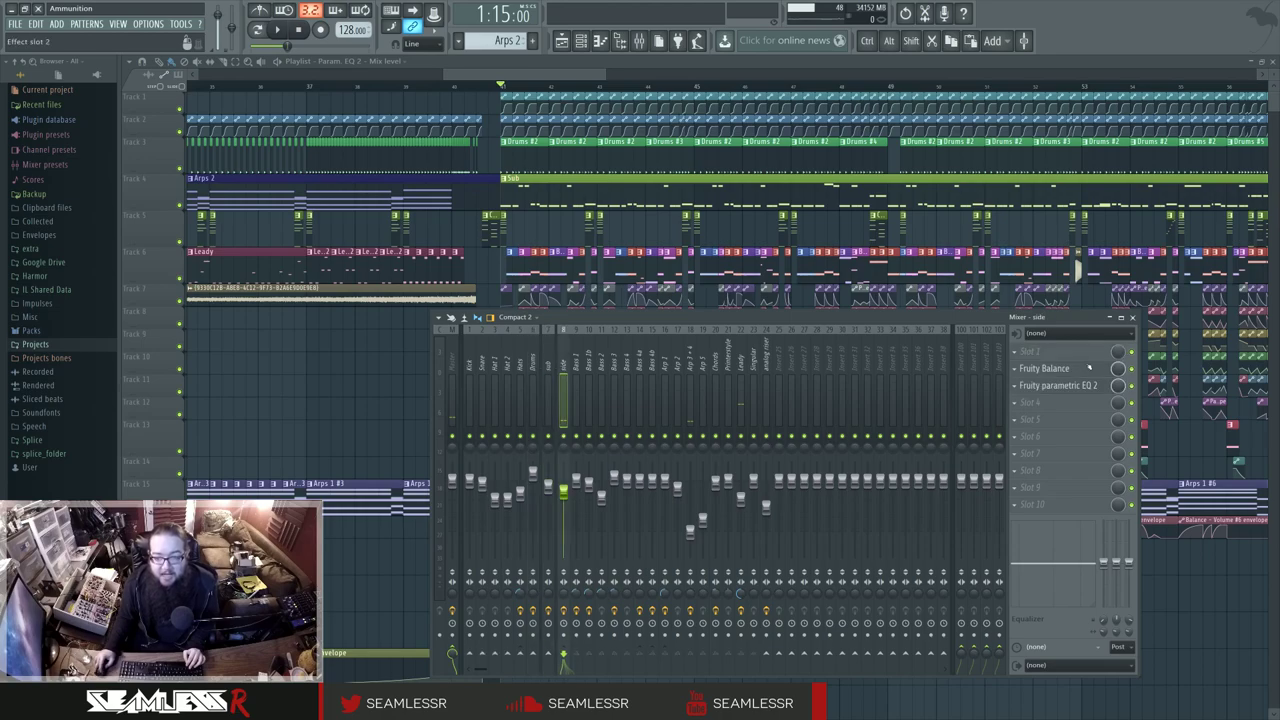
pyautogui.click(1058, 385)
pyautogui.click(500, 380)
pyautogui.click(547, 375)
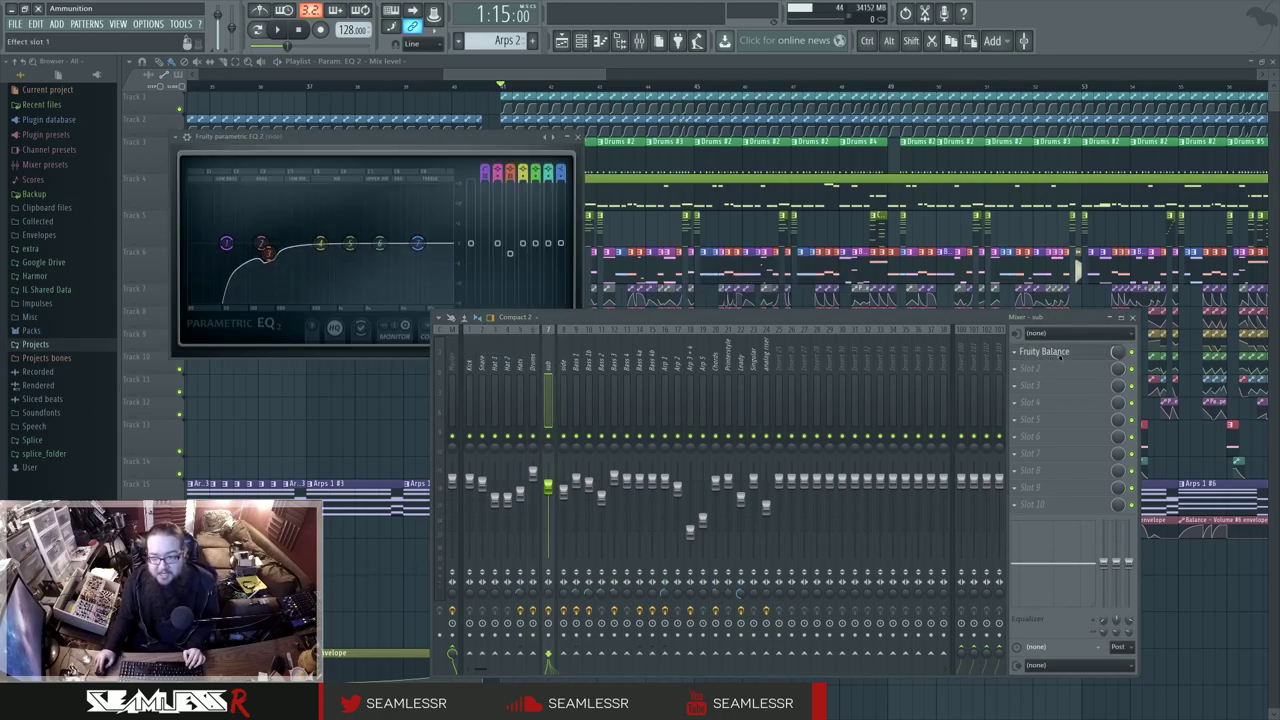
pyautogui.click(483, 380)
pyautogui.click(532, 380)
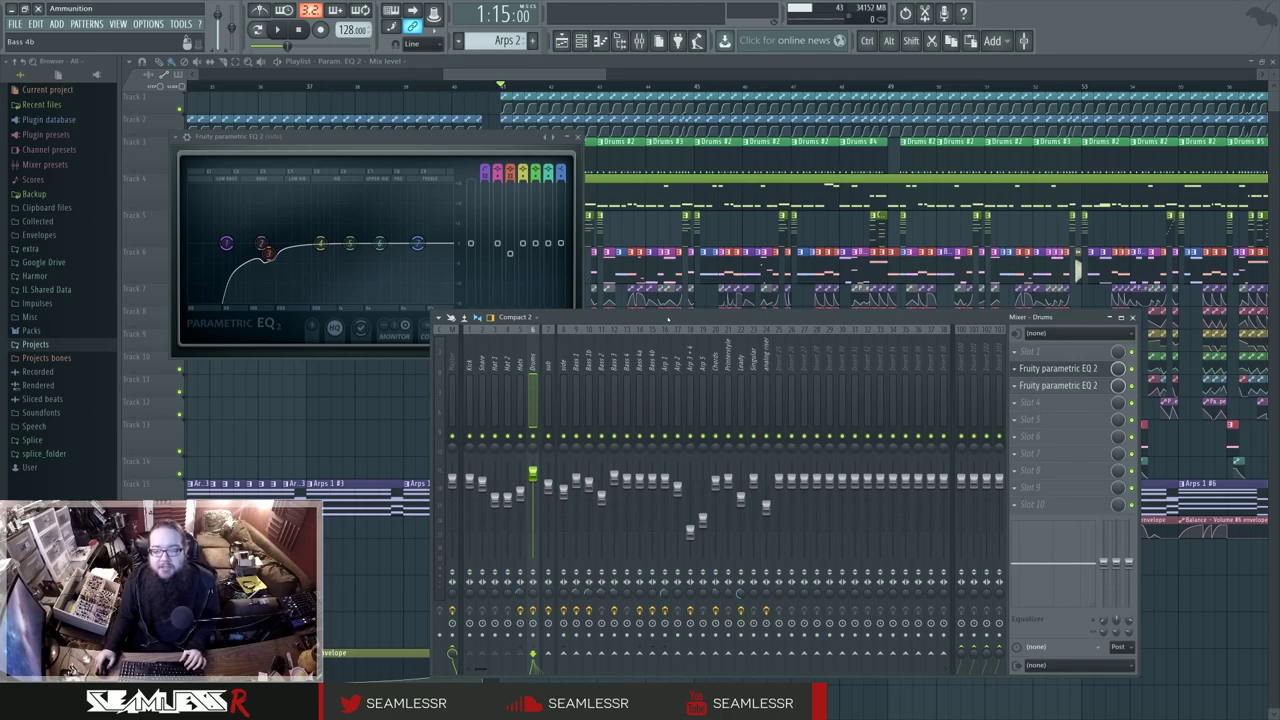
# Examine the routing and effects of the Bass 3 and Bass 4 tracks, and return to the side bus.
pyautogui.click(602, 380)
pyautogui.scroll(-2, 602, 380)
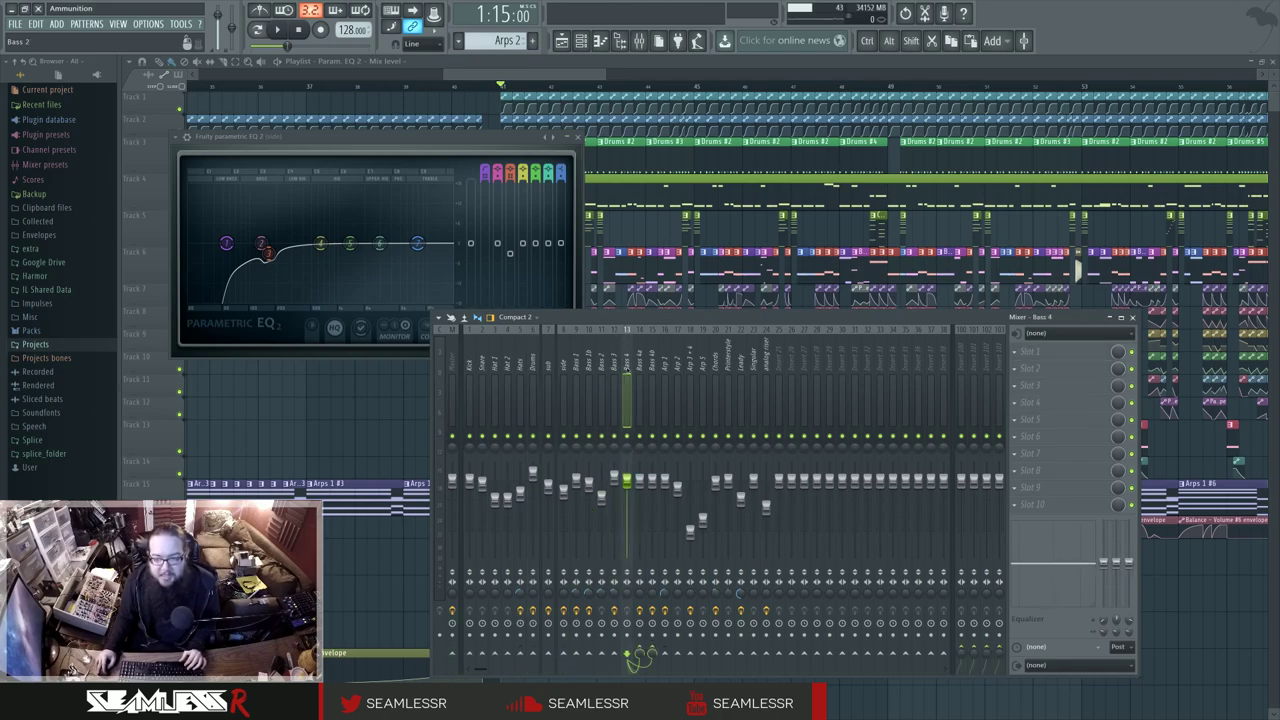
pyautogui.scroll(1, 602, 380)
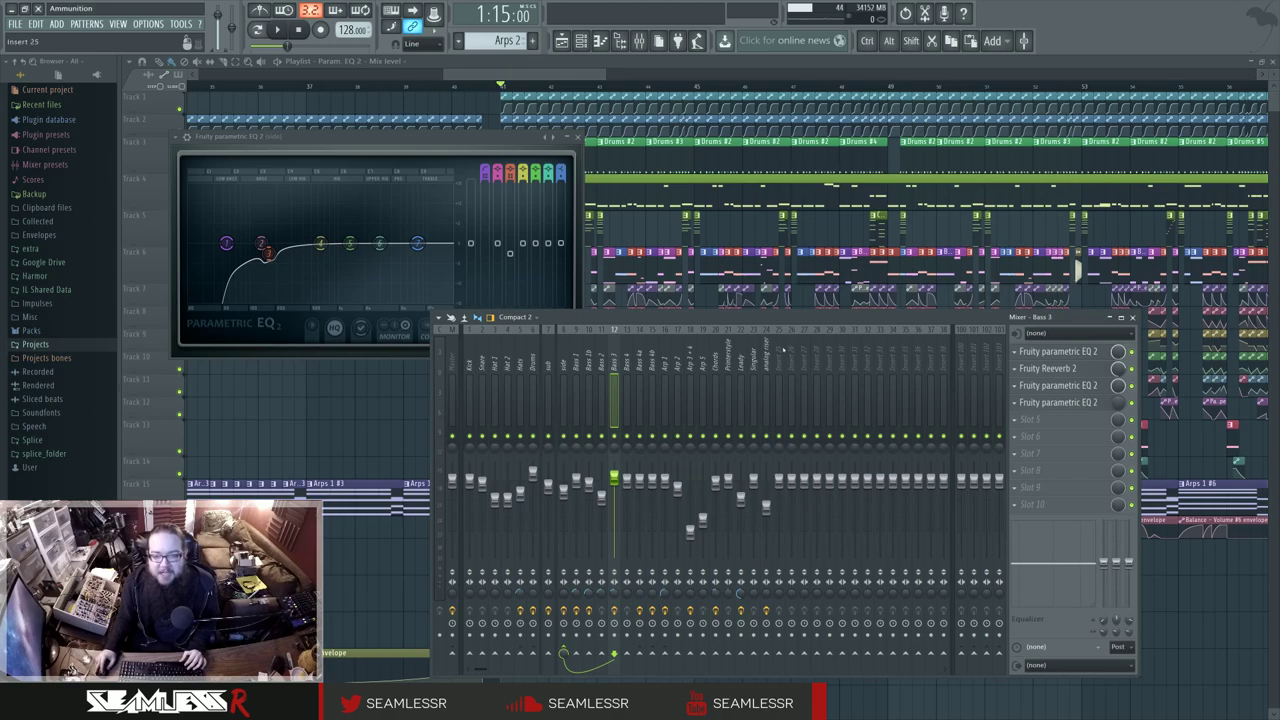
pyautogui.moveTo(789, 320); pyautogui.dragTo(782, 319)
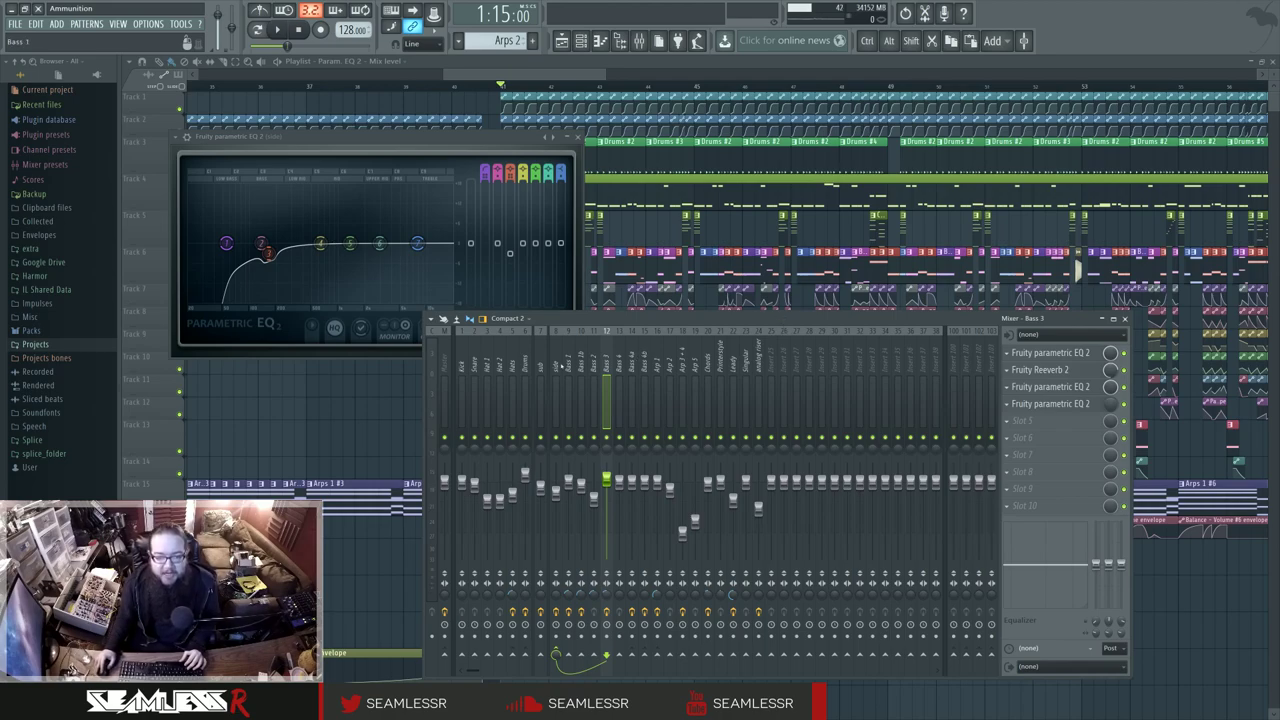
pyautogui.click(553, 364)
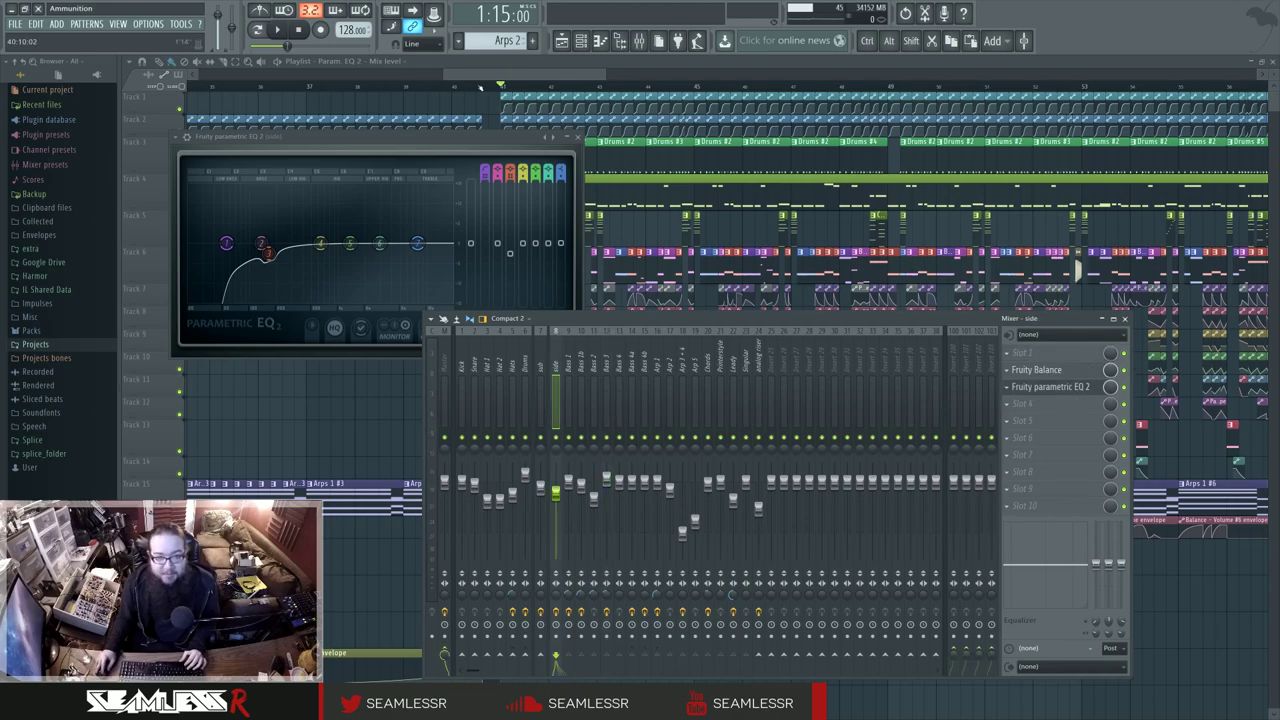
# Play the drop with the side bus selected, and replay it with Fruity Balance bypassed on the sub bus.
pyautogui.press('space')
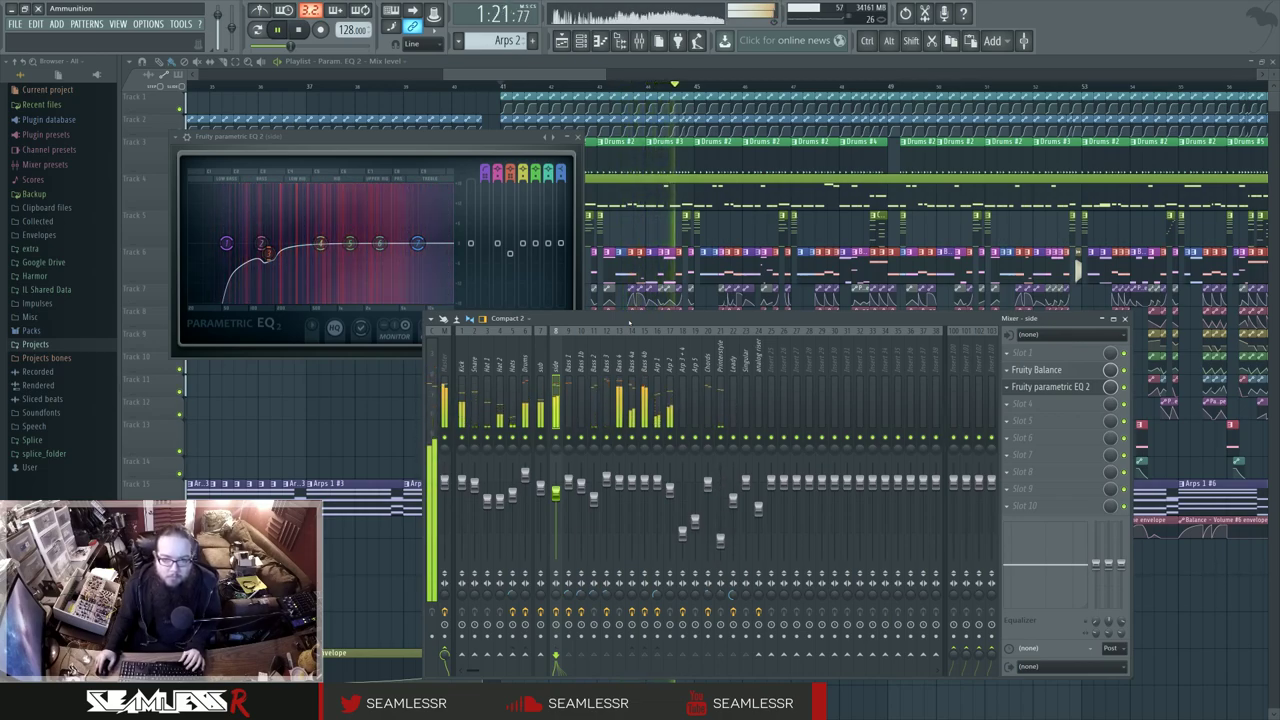
pyautogui.press('space')
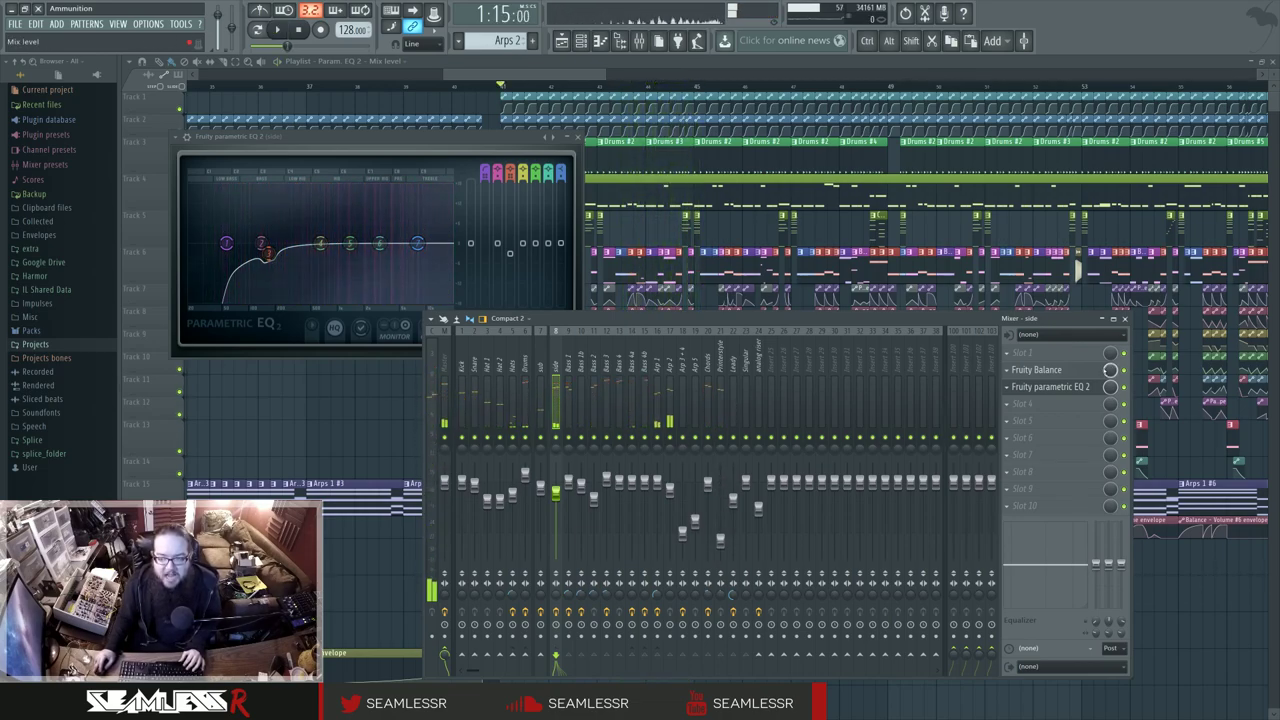
pyautogui.click(540, 400)
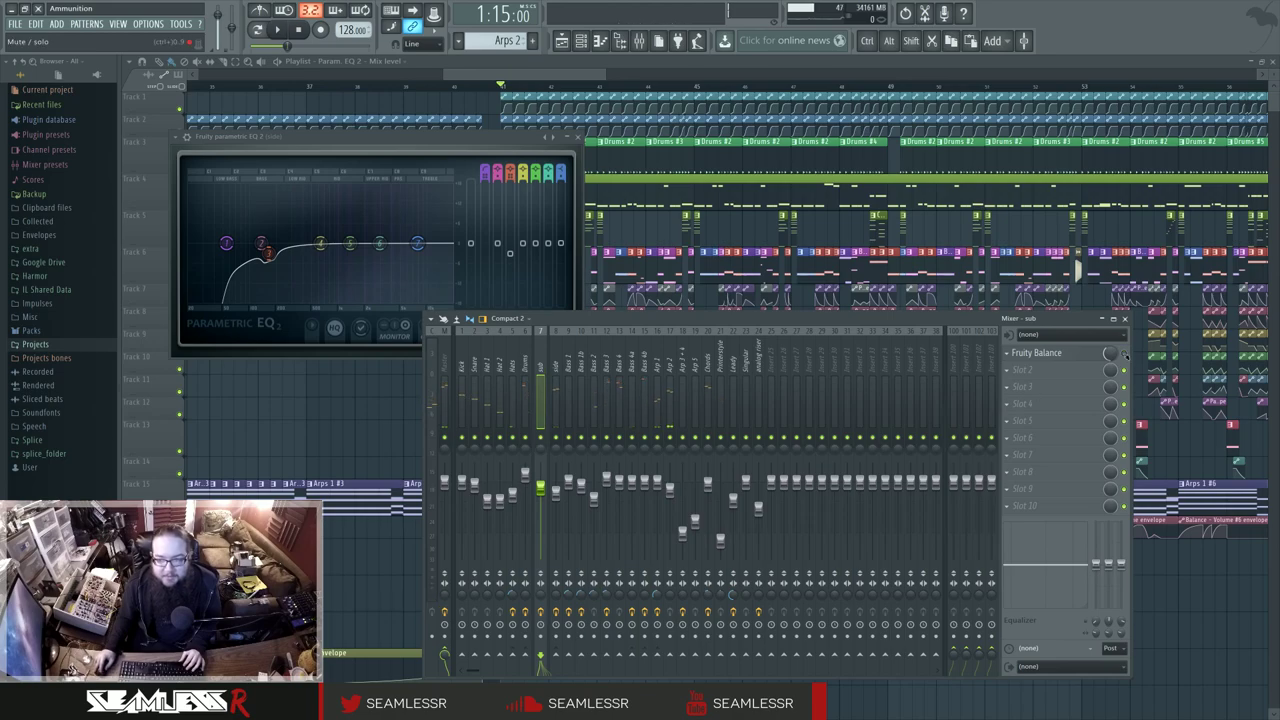
pyautogui.press('space')
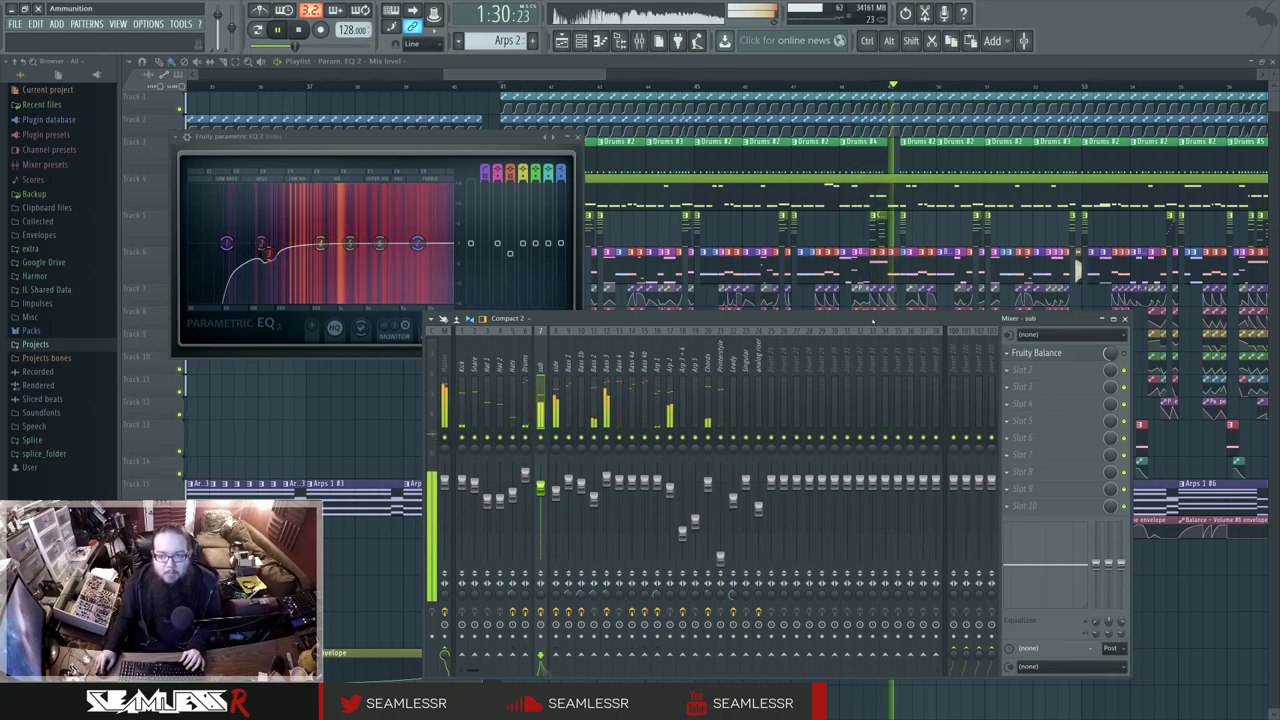
pyautogui.press('space')
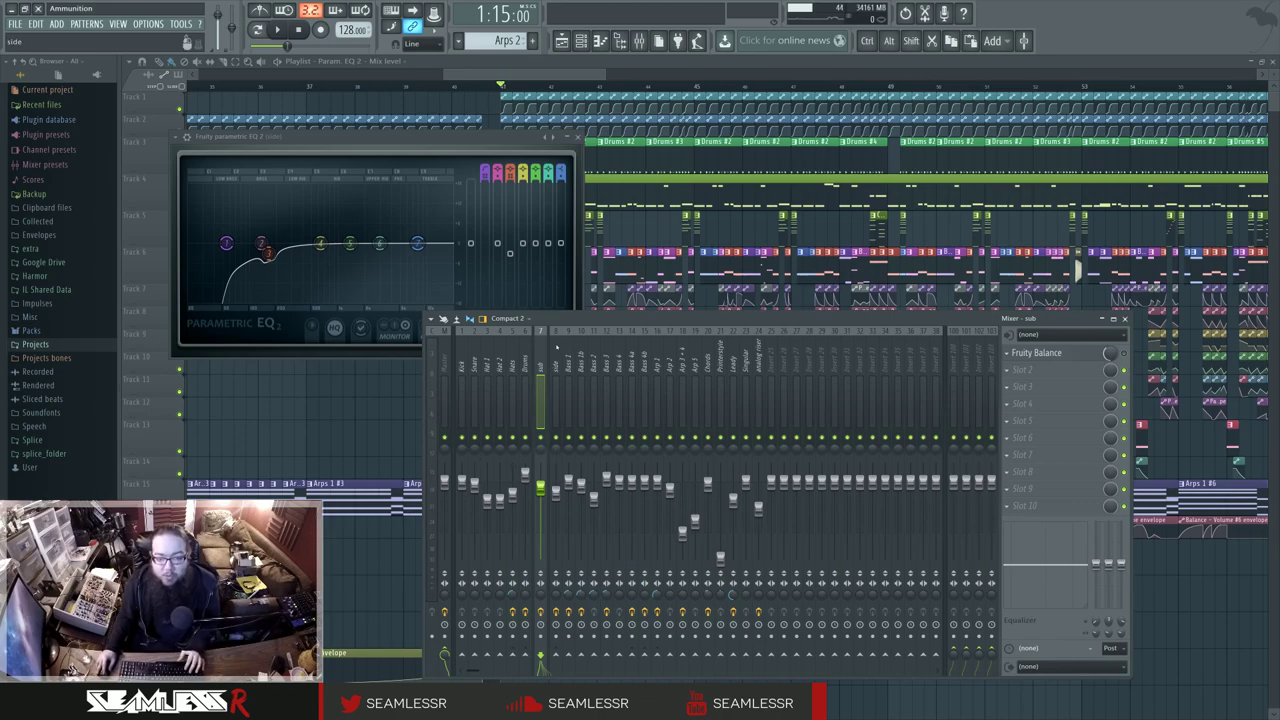
# Re-enable Fruity Balance on the side and sub buses and replay the start of the drop for comparison.
pyautogui.click(557, 347)
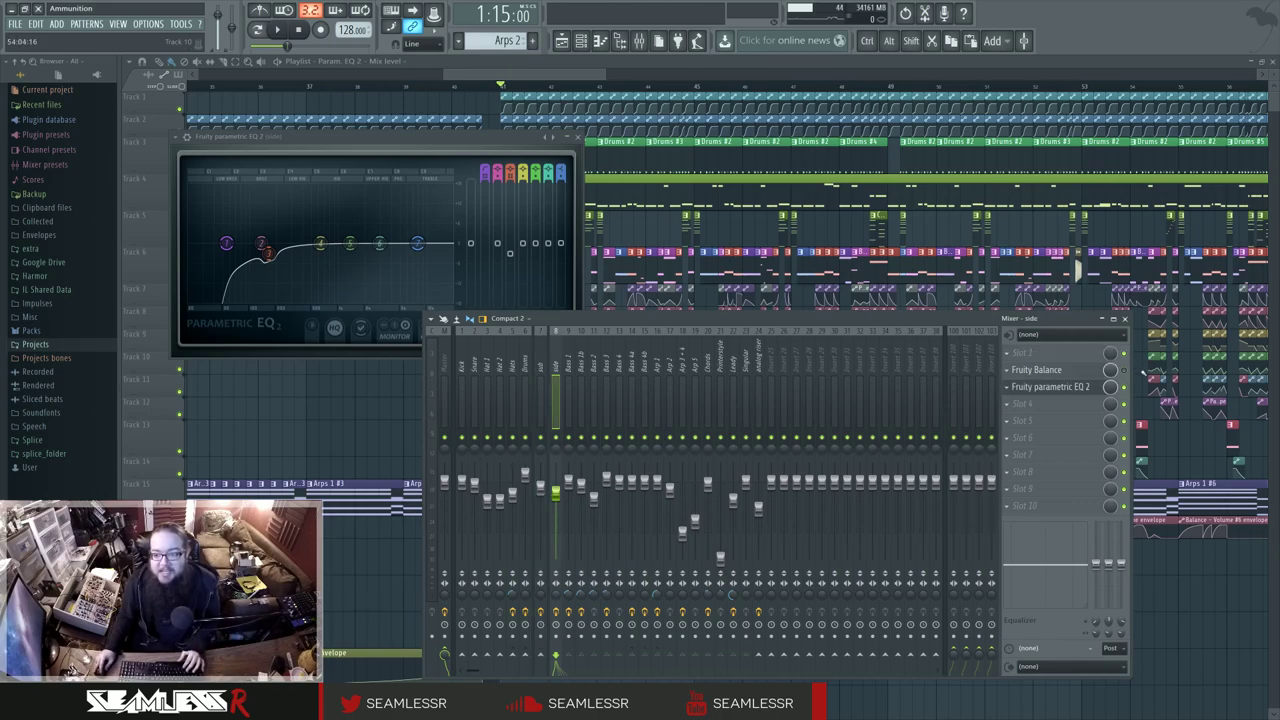
pyautogui.click(540, 375)
pyautogui.press('space')
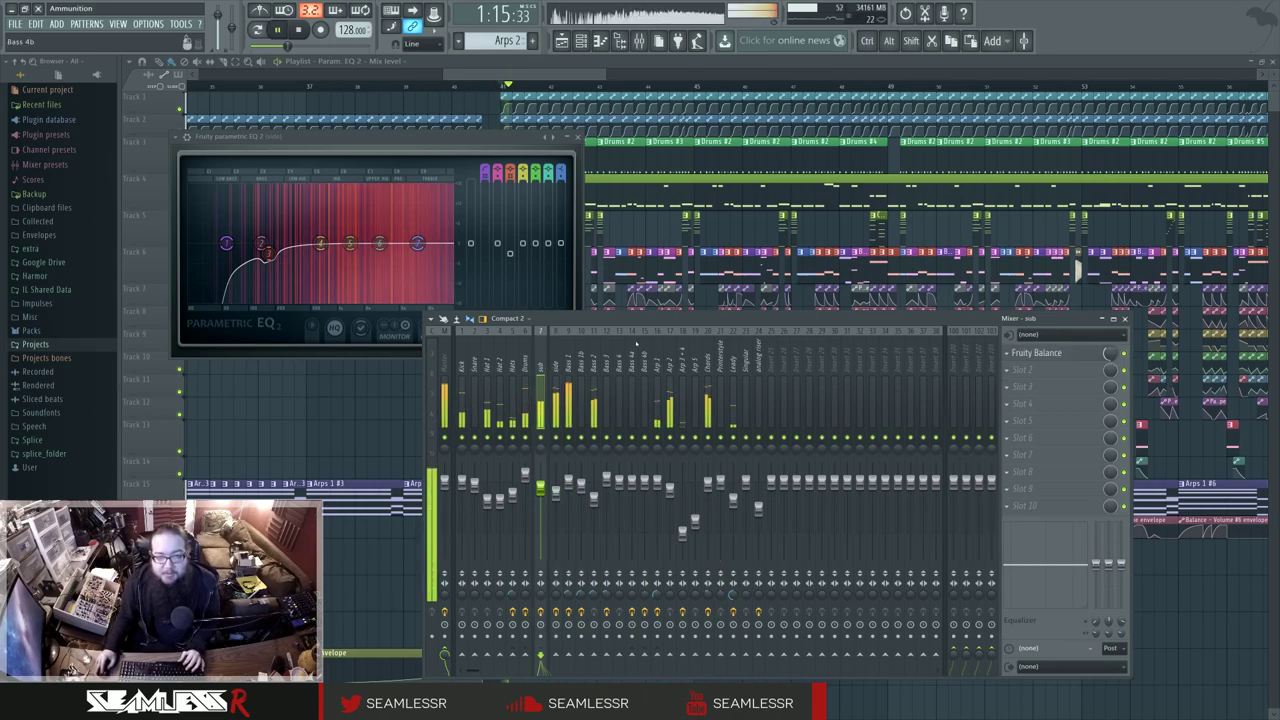
pyautogui.press('space')
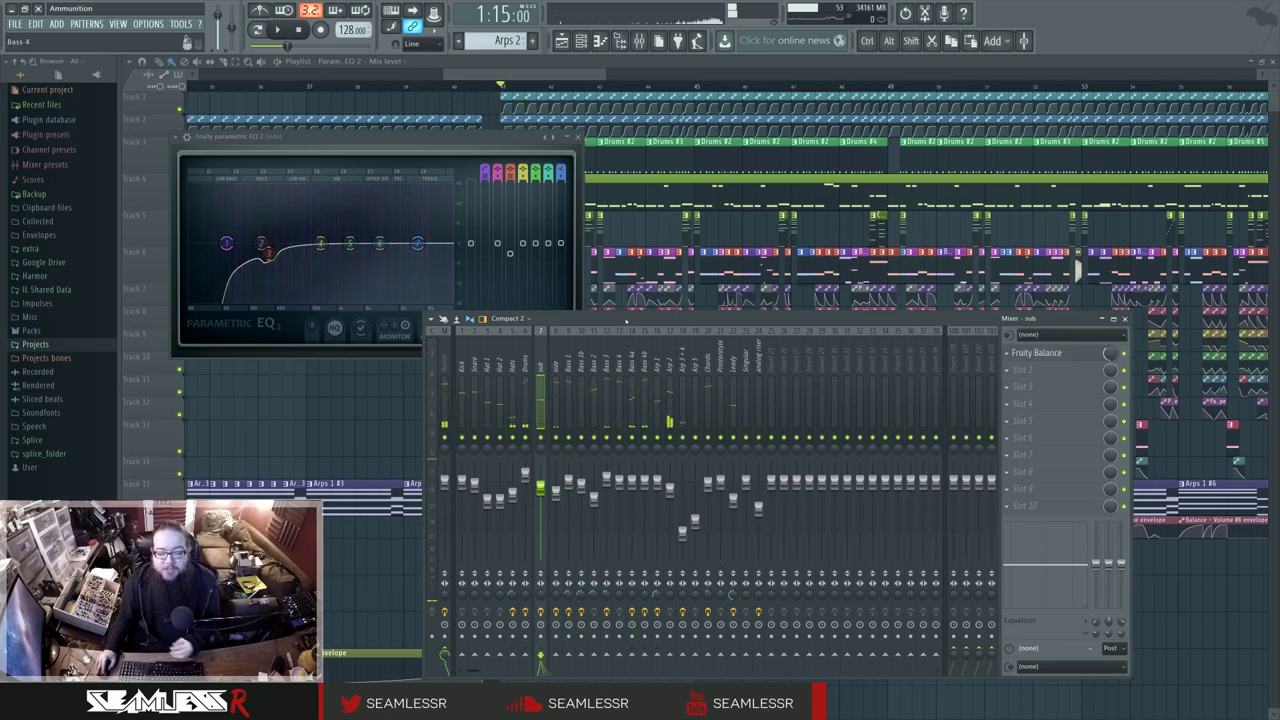
# Add a Fruity Limiter to the side bus after its EQ and play the drop to watch its level analysis.
pyautogui.click(556, 365)
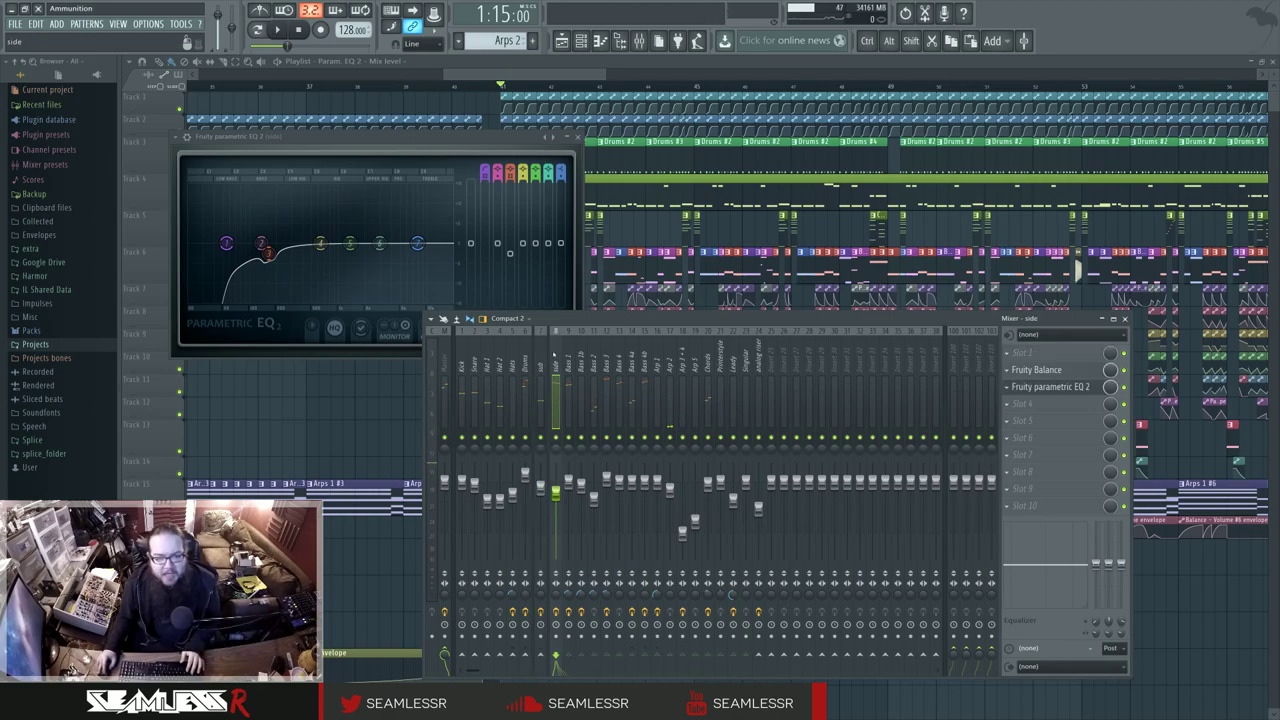
pyautogui.click(1031, 409)
pyautogui.click(1110, 353)
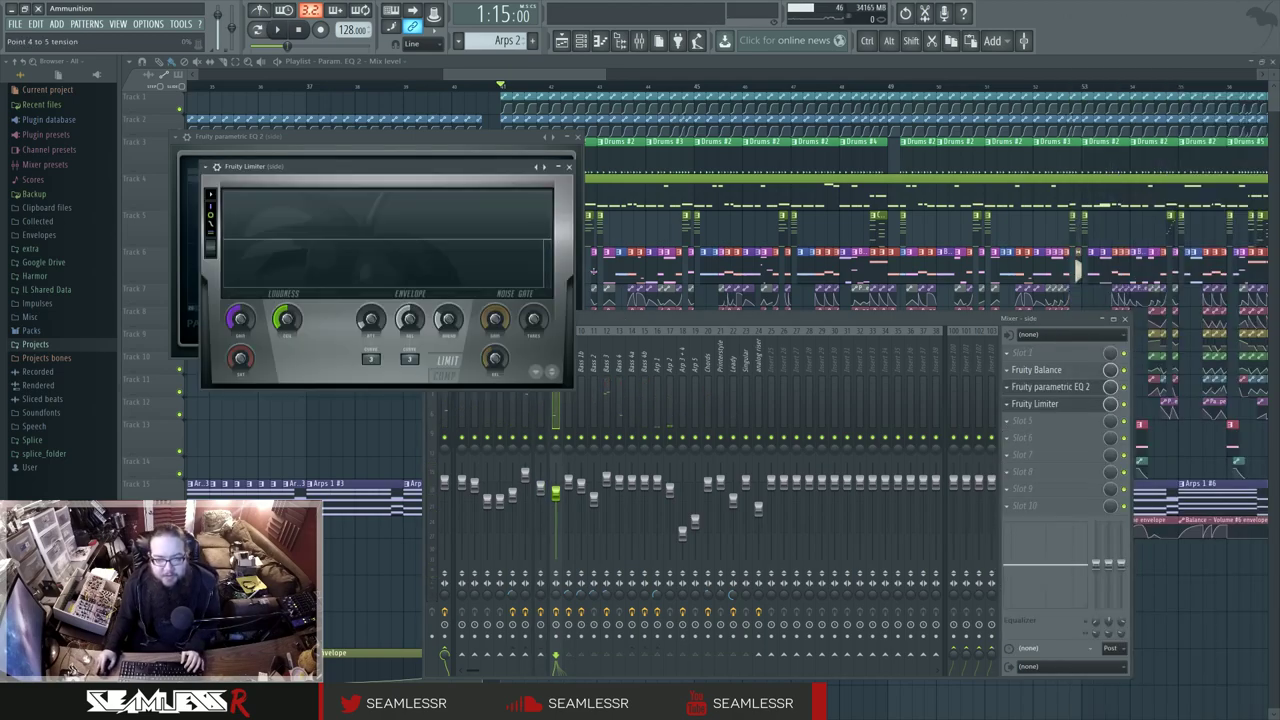
pyautogui.moveTo(500, 244); pyautogui.dragTo(995, 356)
pyautogui.press('space')
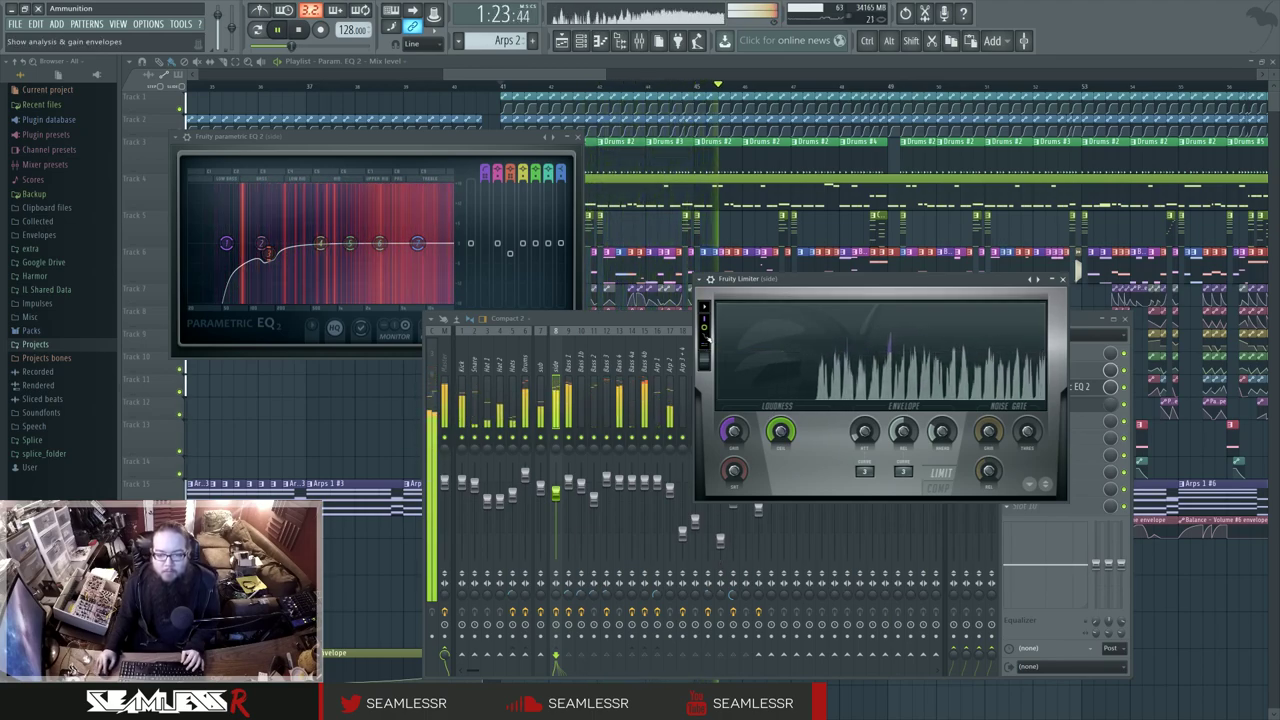
pyautogui.press('space')
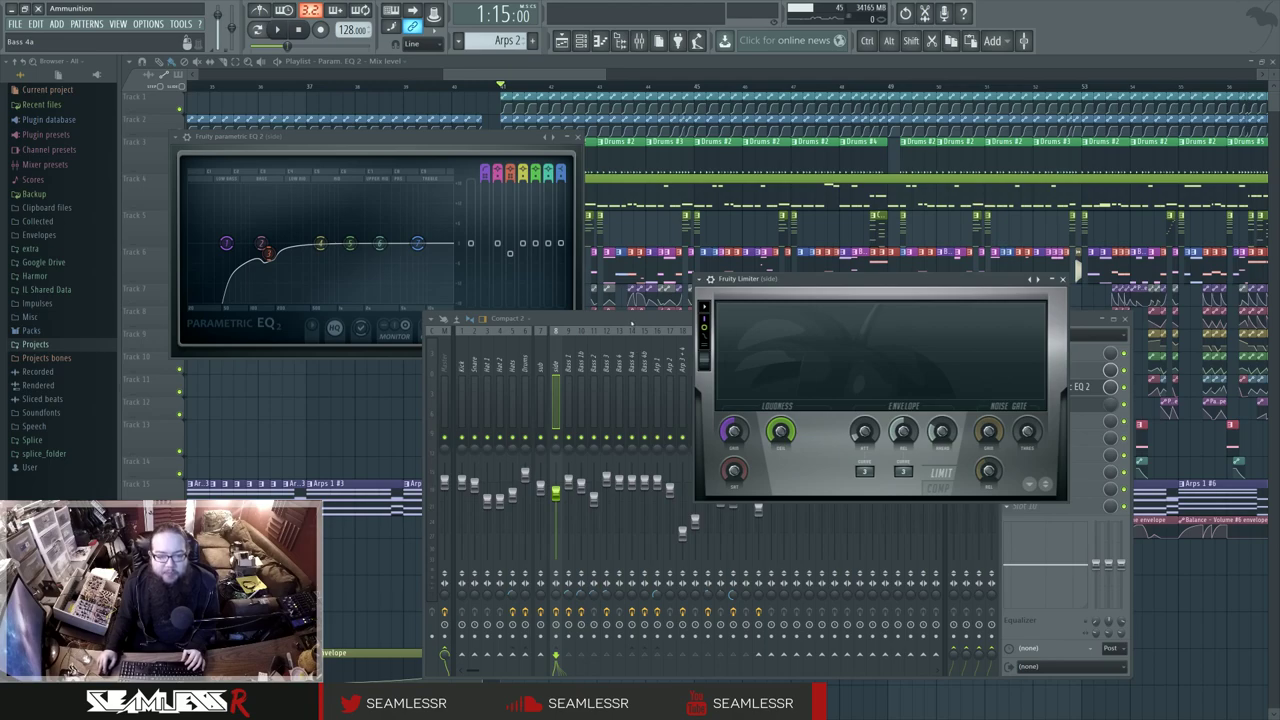
# Bring the mixer back in front of the limiter and compare the Bass 1 track with the side bus.
pyautogui.click(631, 324)
pyautogui.click(568, 380)
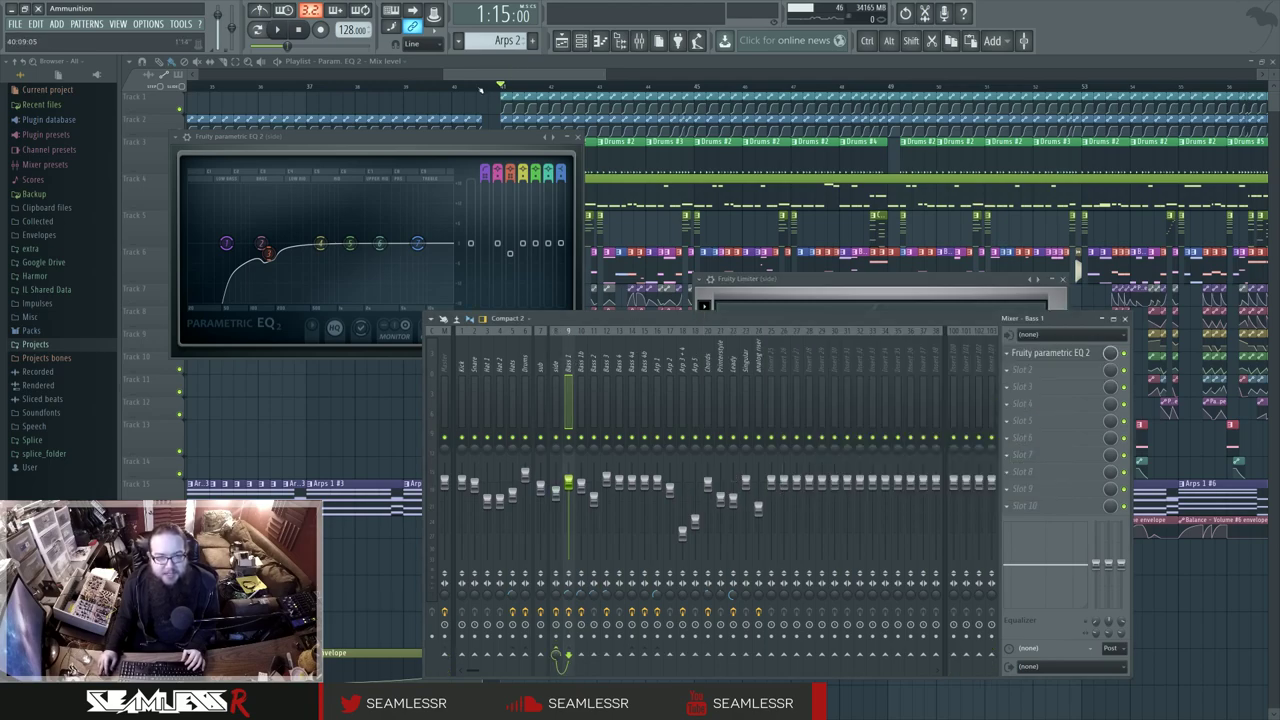
pyautogui.click(638, 40)
pyautogui.click(638, 40)
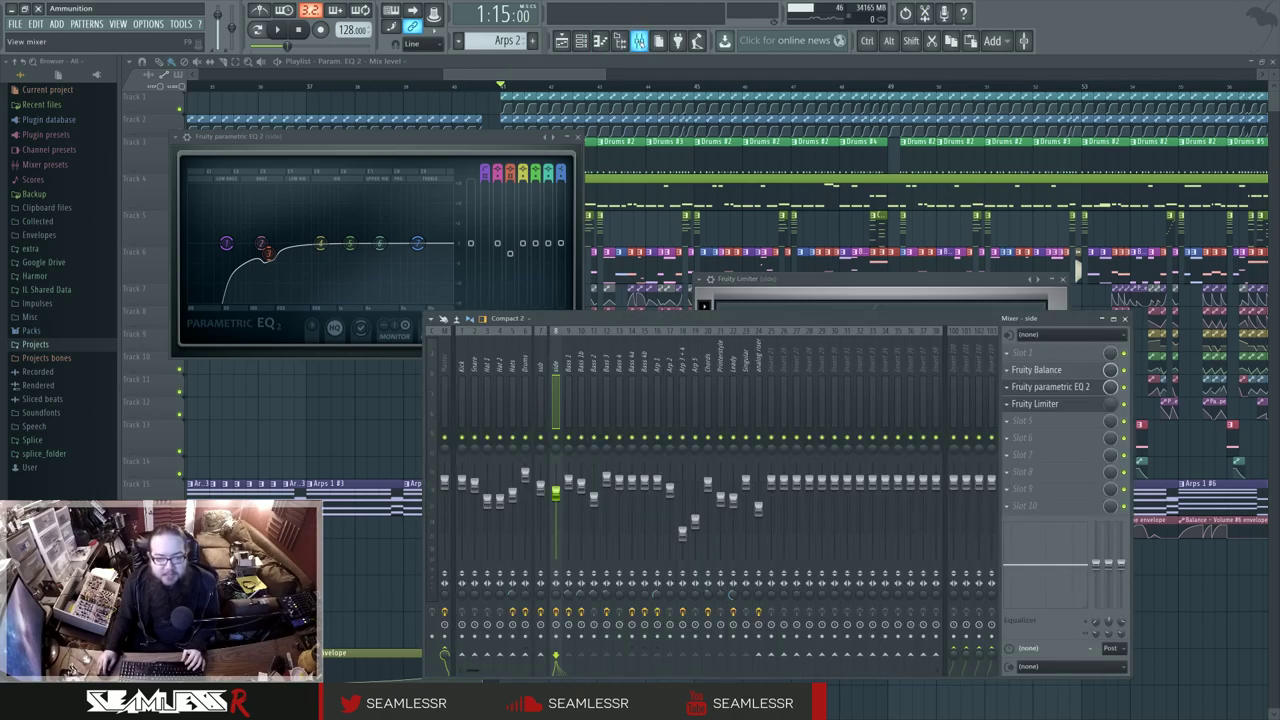
# Solo the Chords track together with Bass 2 through the side bus and play the start of the drop.
pyautogui.click(708, 440)
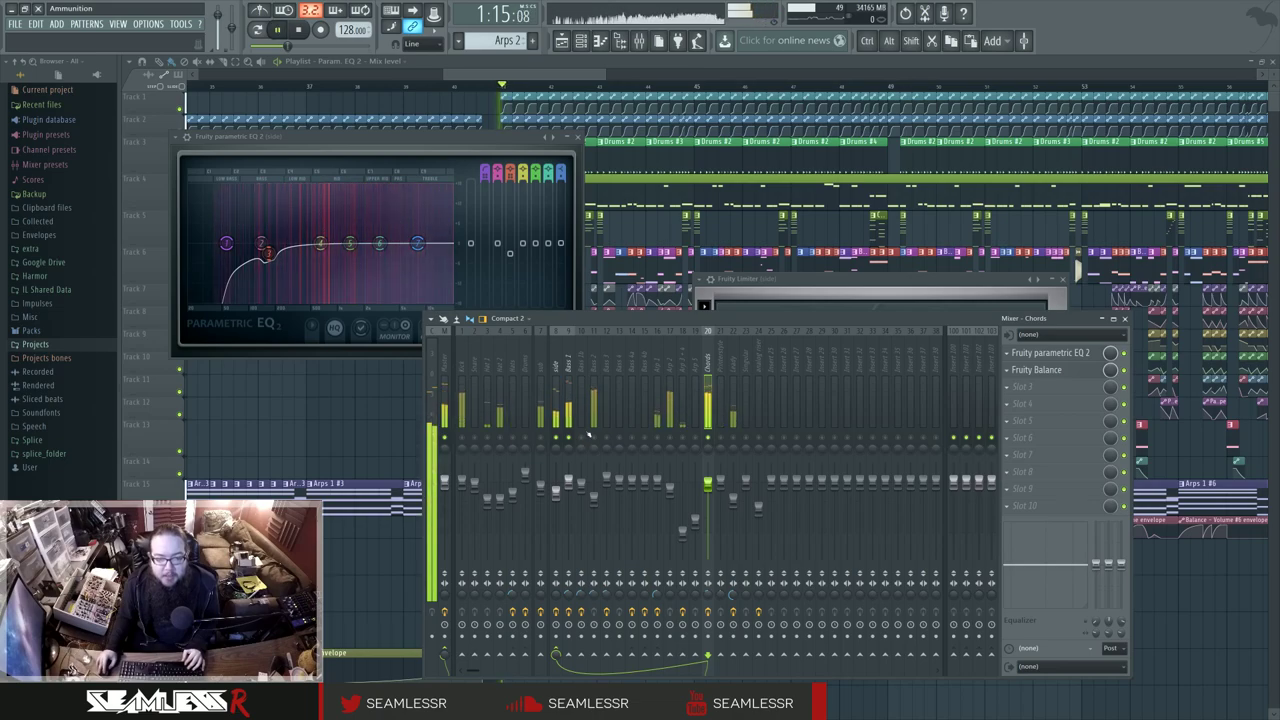
pyautogui.press('space')
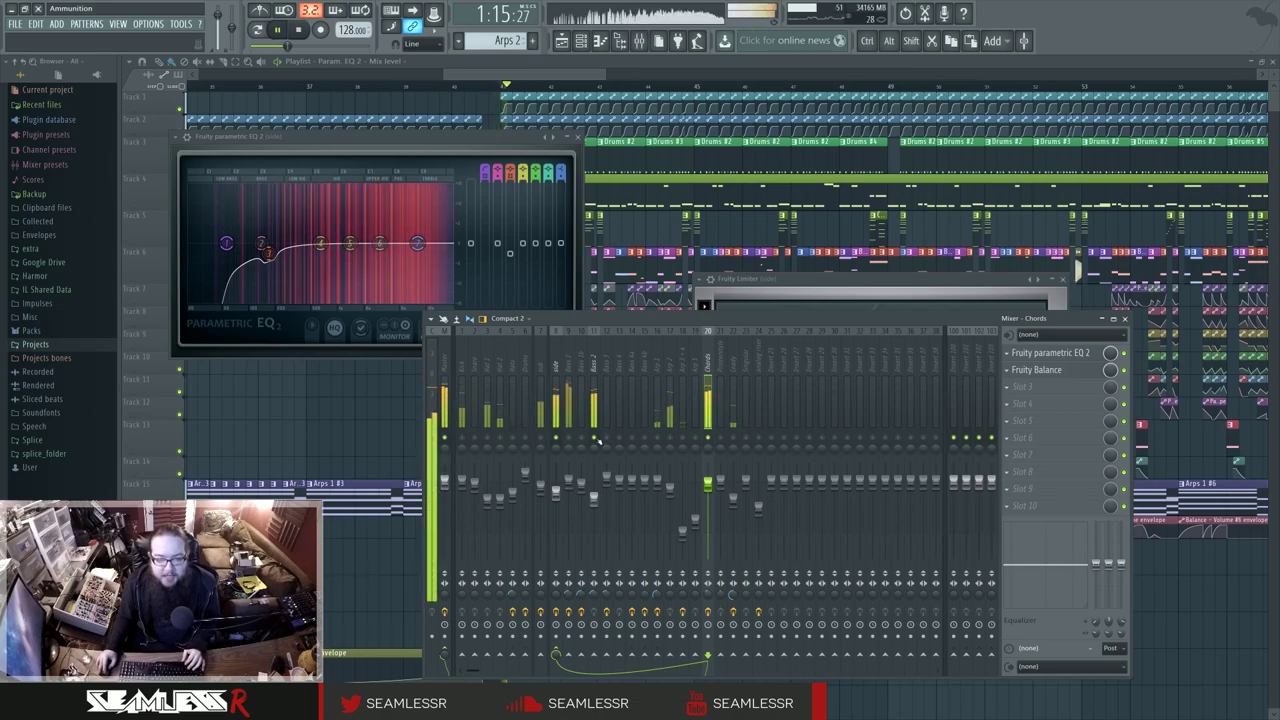
pyautogui.press('space')
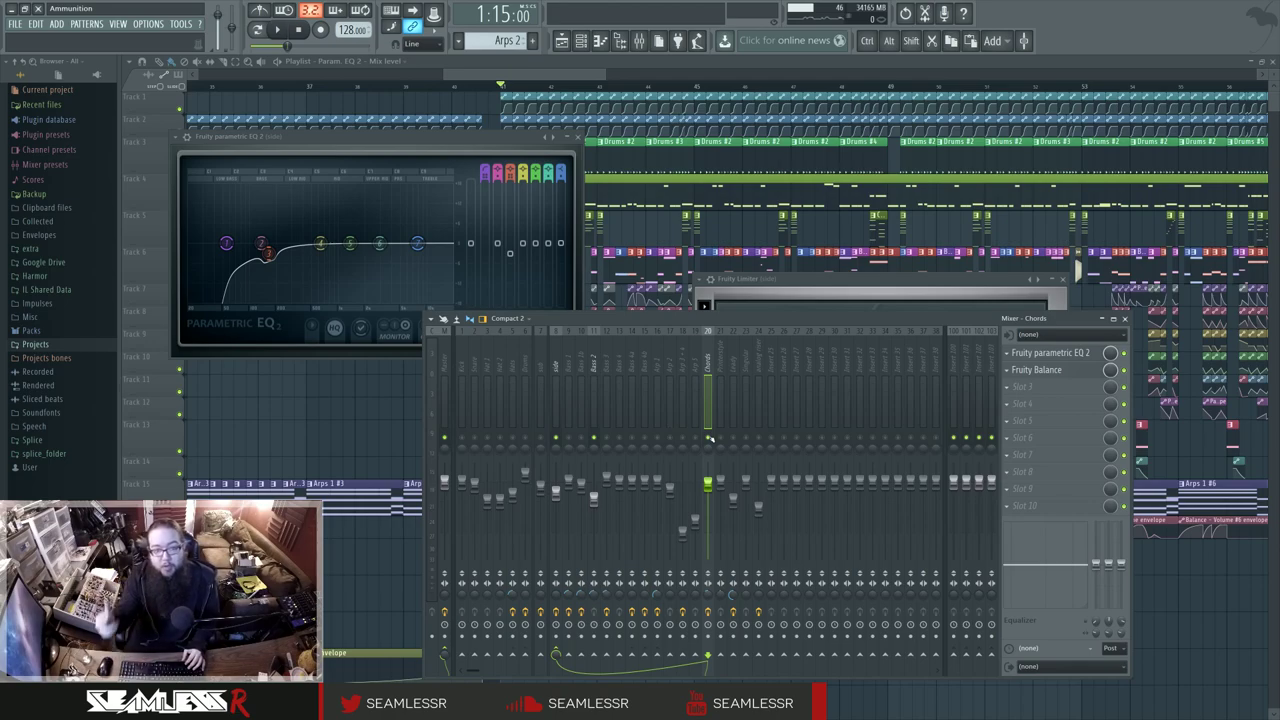
pyautogui.press('space')
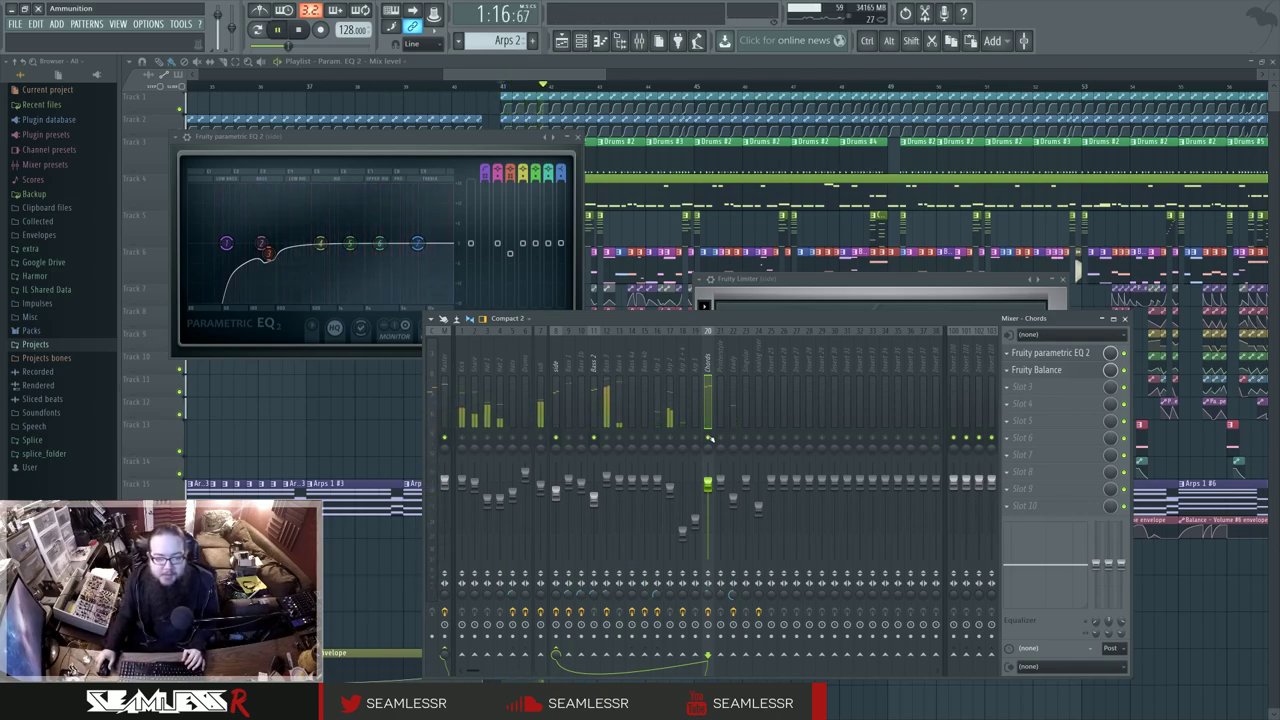
pyautogui.press('space')
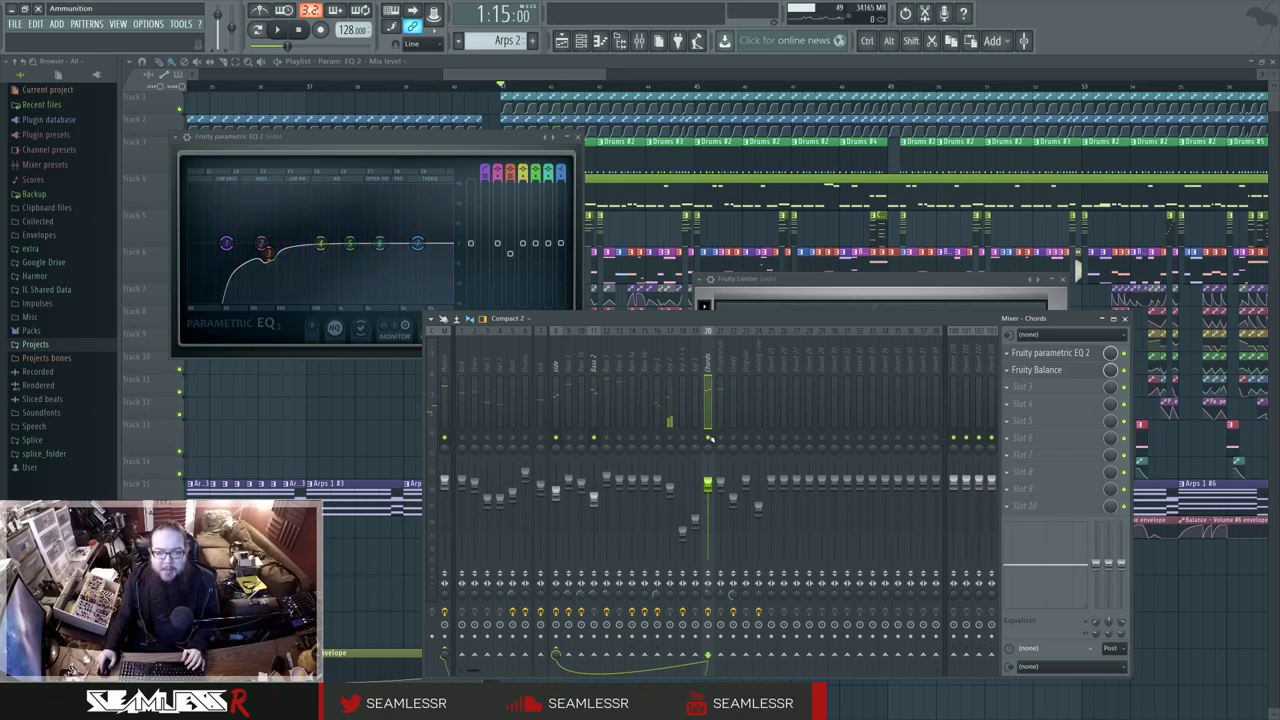
# Compare the effect slots of Bass 2 and Chords, and play the drop with the Chords track's parametric EQ open.
pyautogui.click(593, 390)
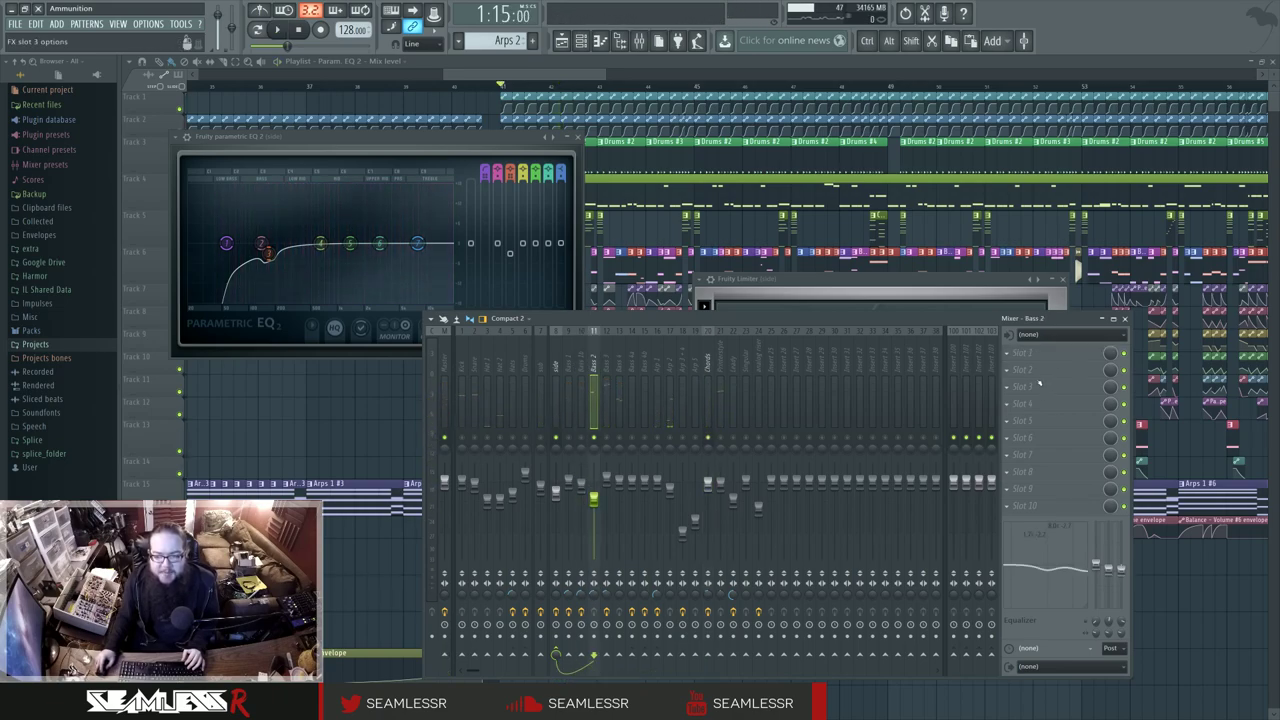
pyautogui.hotkey('ctrl', 'z')
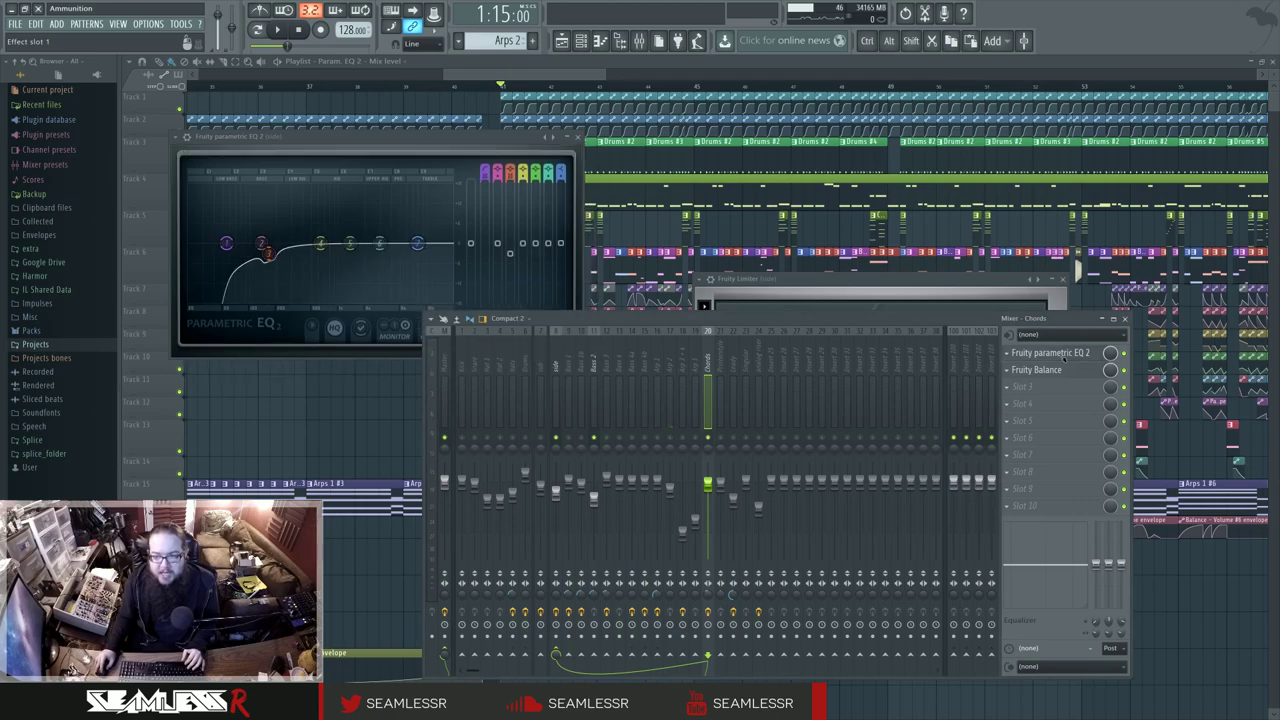
pyautogui.click(1063, 360)
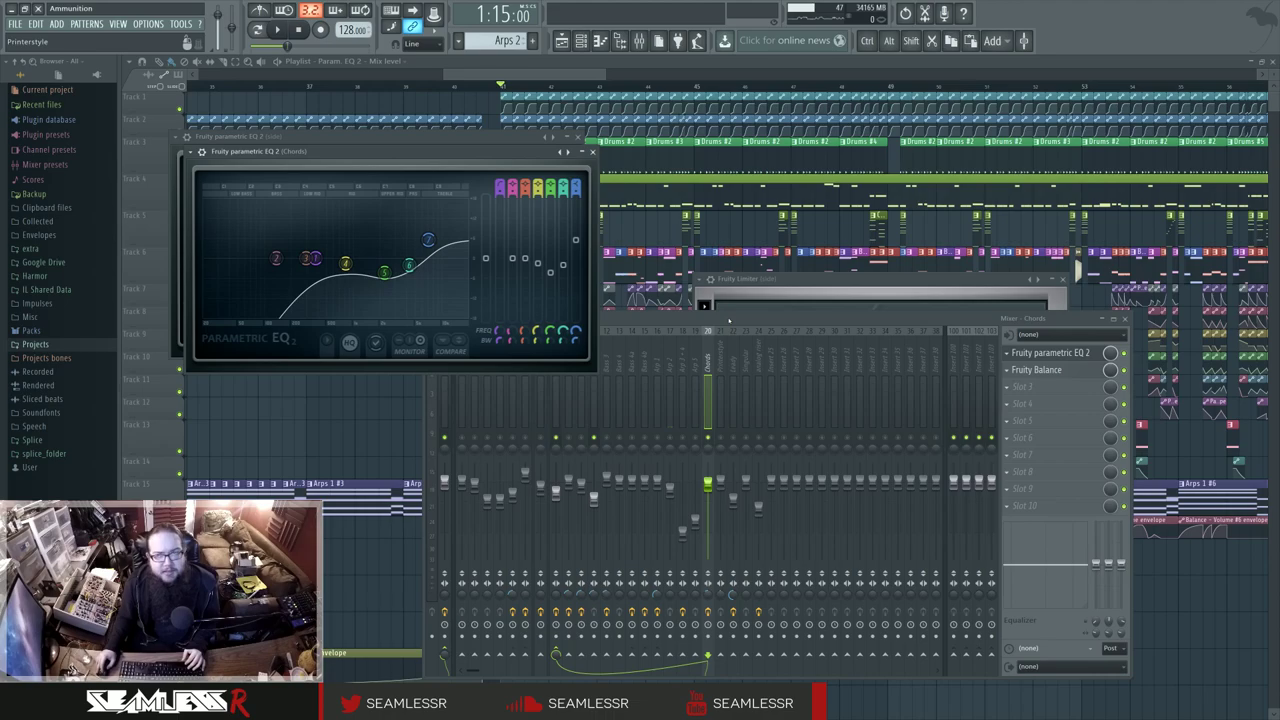
pyautogui.press('space')
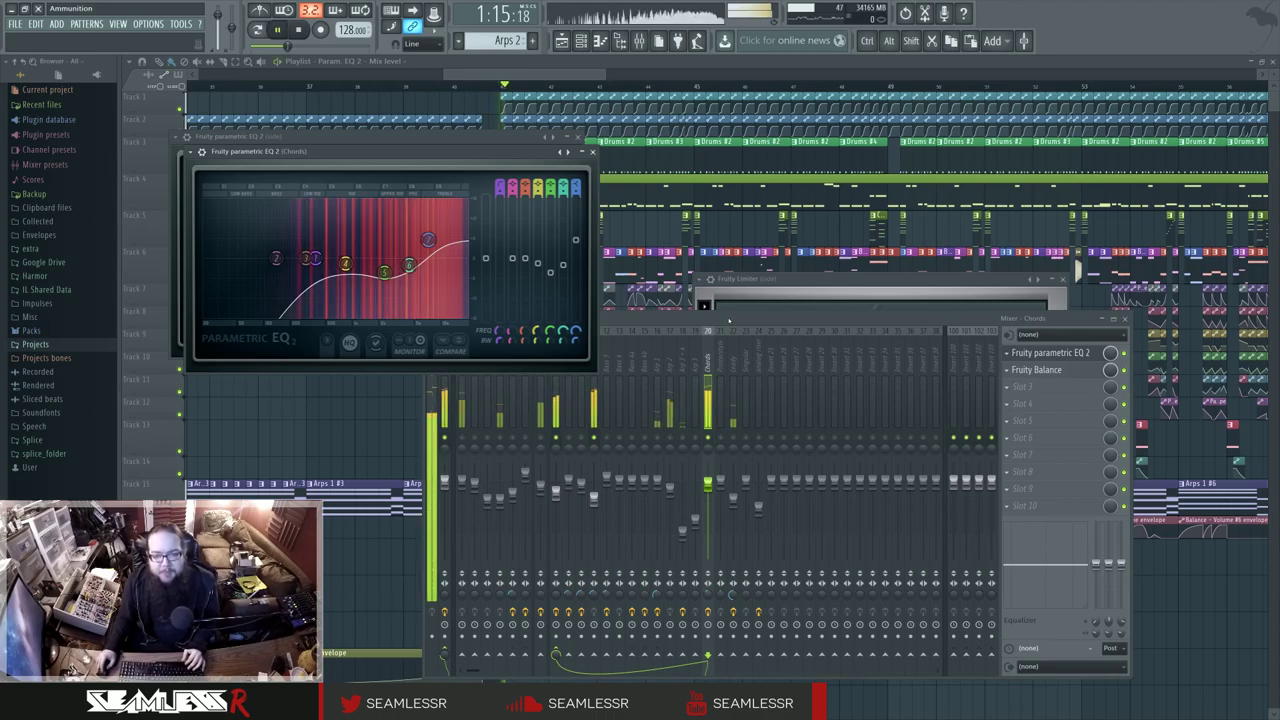
pyautogui.click(593, 362)
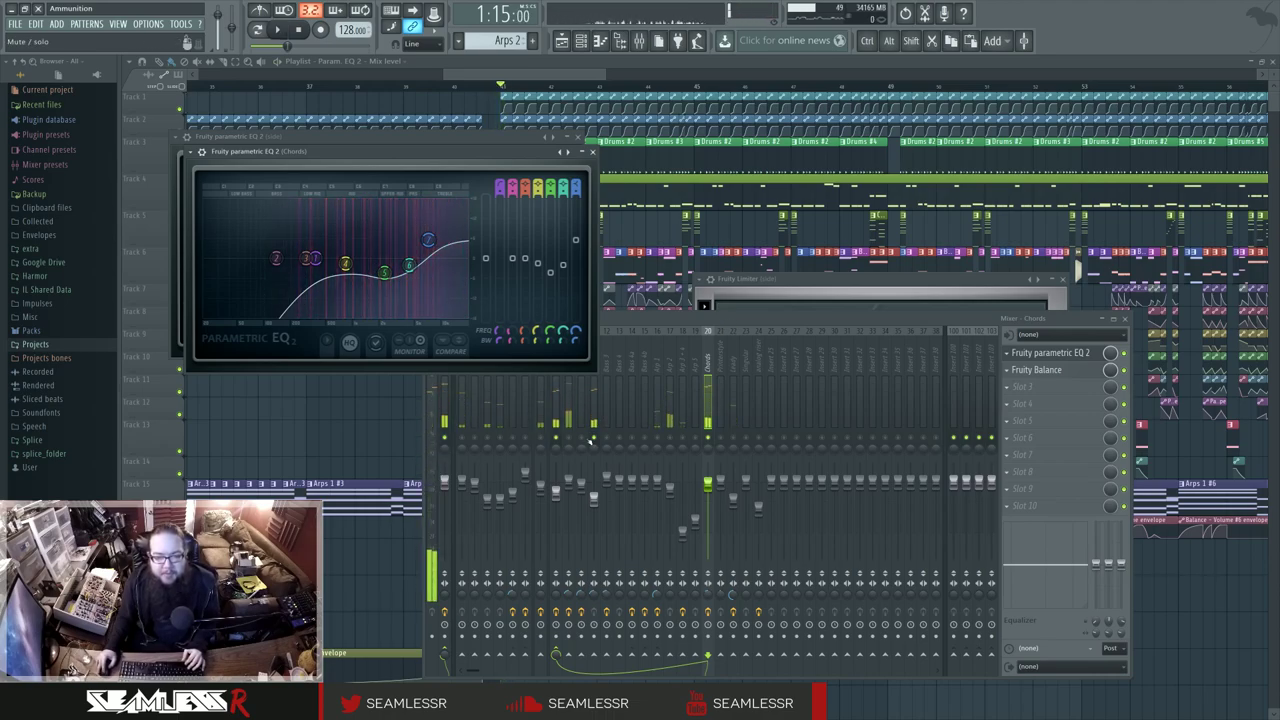
pyautogui.press('space')
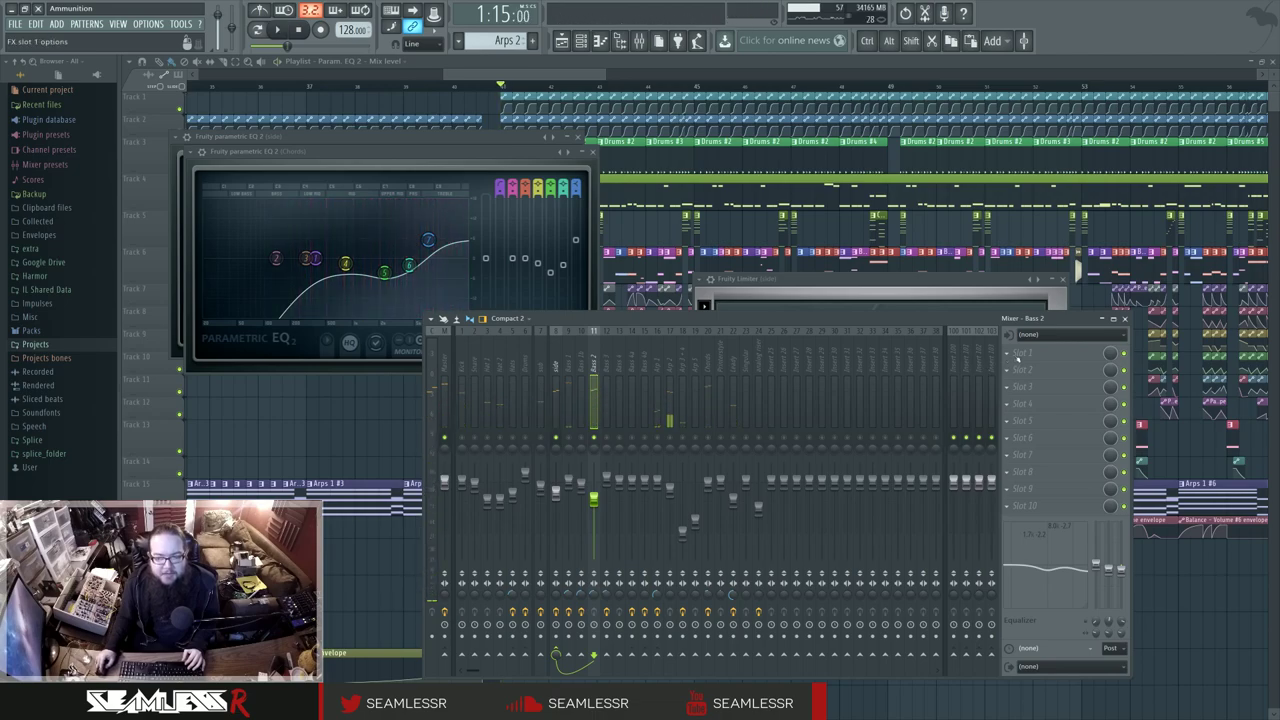
# Add a Fruity Parametric EQ 2 to the first slot of Bass 2 and play the drop to view its spectrum.
pyautogui.click(1055, 353)
pyautogui.click(1098, 462)
pyautogui.press('space')
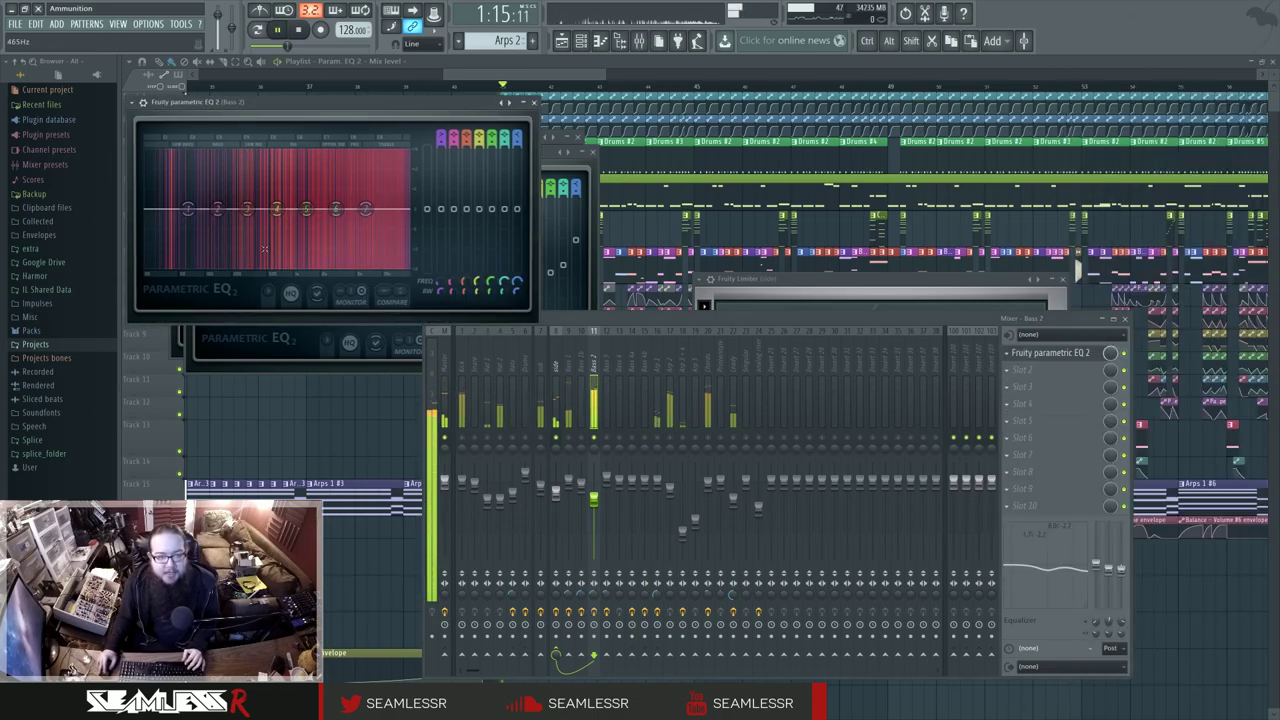
pyautogui.press('space')
# Play the drop with the side bus's parametric EQ open to examine its low cut on the bass.
pyautogui.click(552, 362)
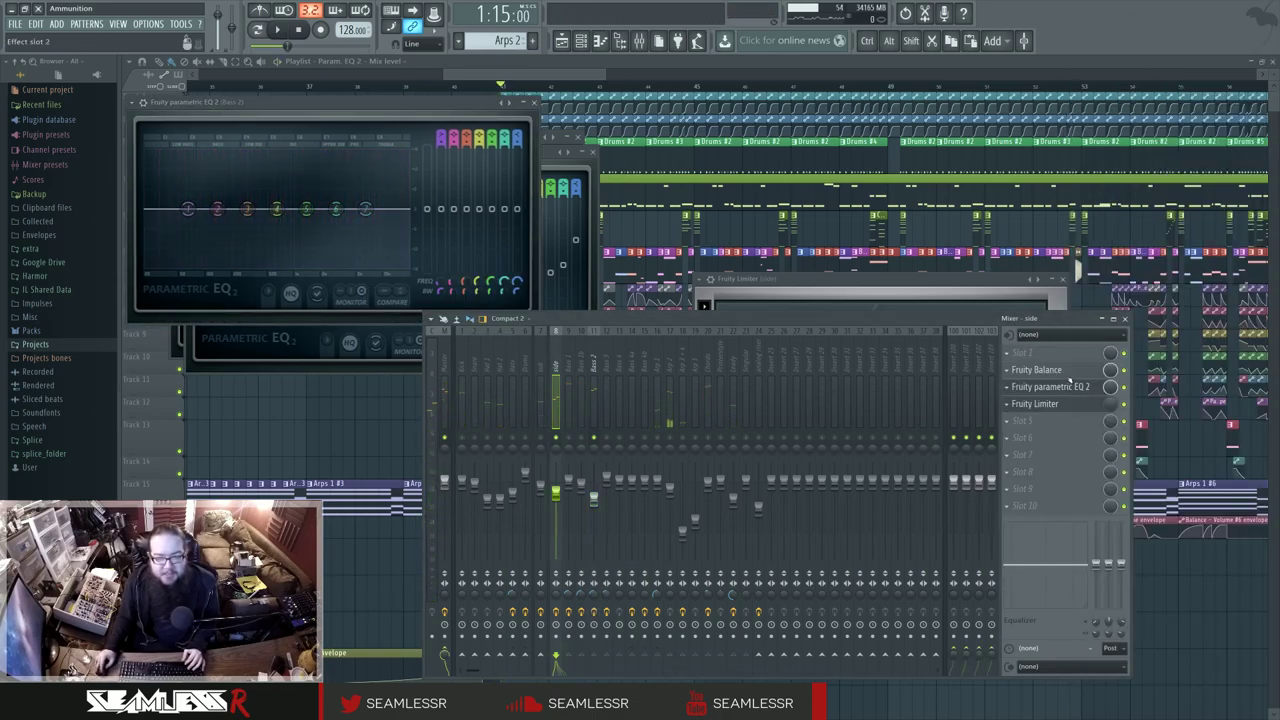
pyautogui.click(1083, 388)
pyautogui.press('space')
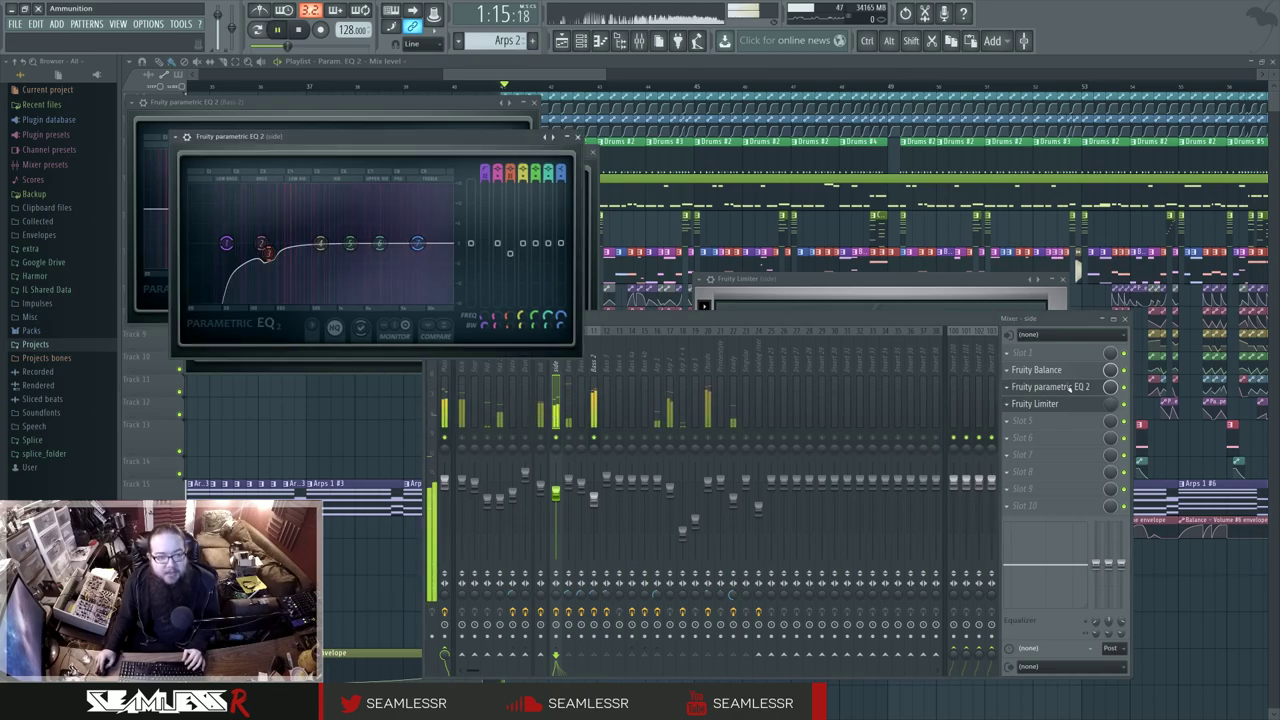
pyautogui.press('space')
pyautogui.click(1083, 388)
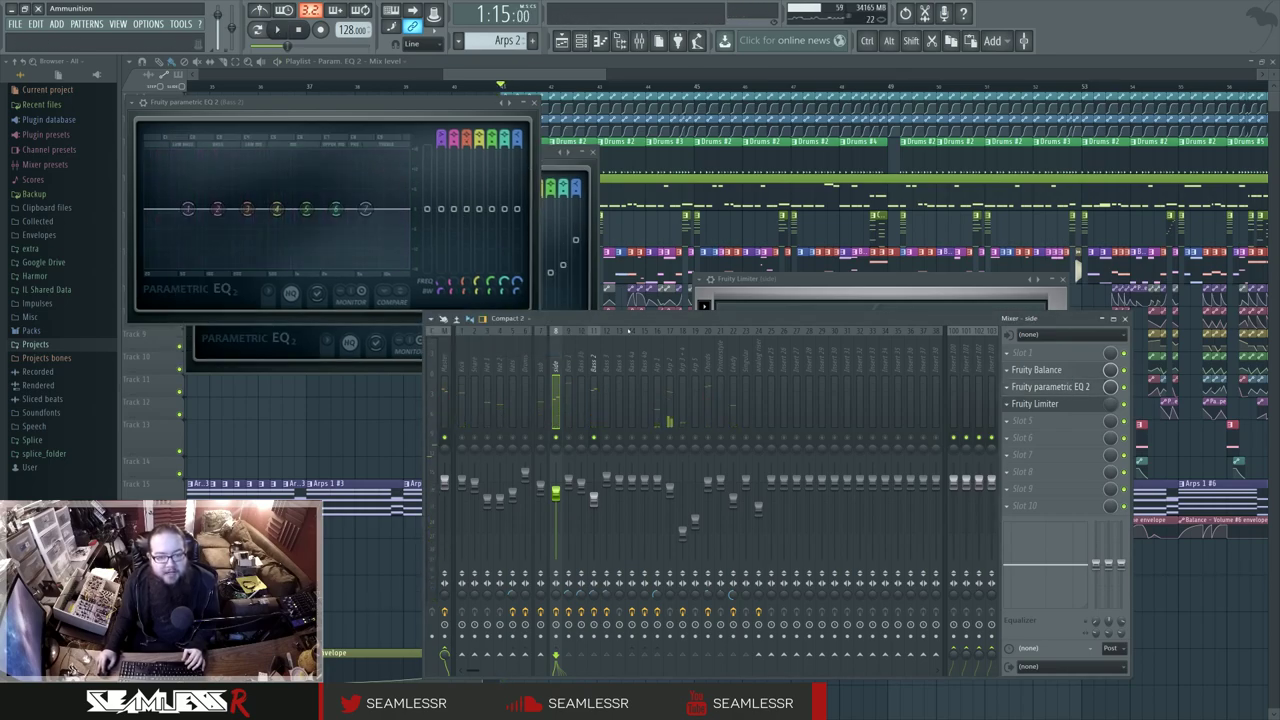
# Remove the Fruity Parametric EQ 2 from the first slot of Bass 2.
pyautogui.click(594, 362)
pyautogui.click(1007, 354)
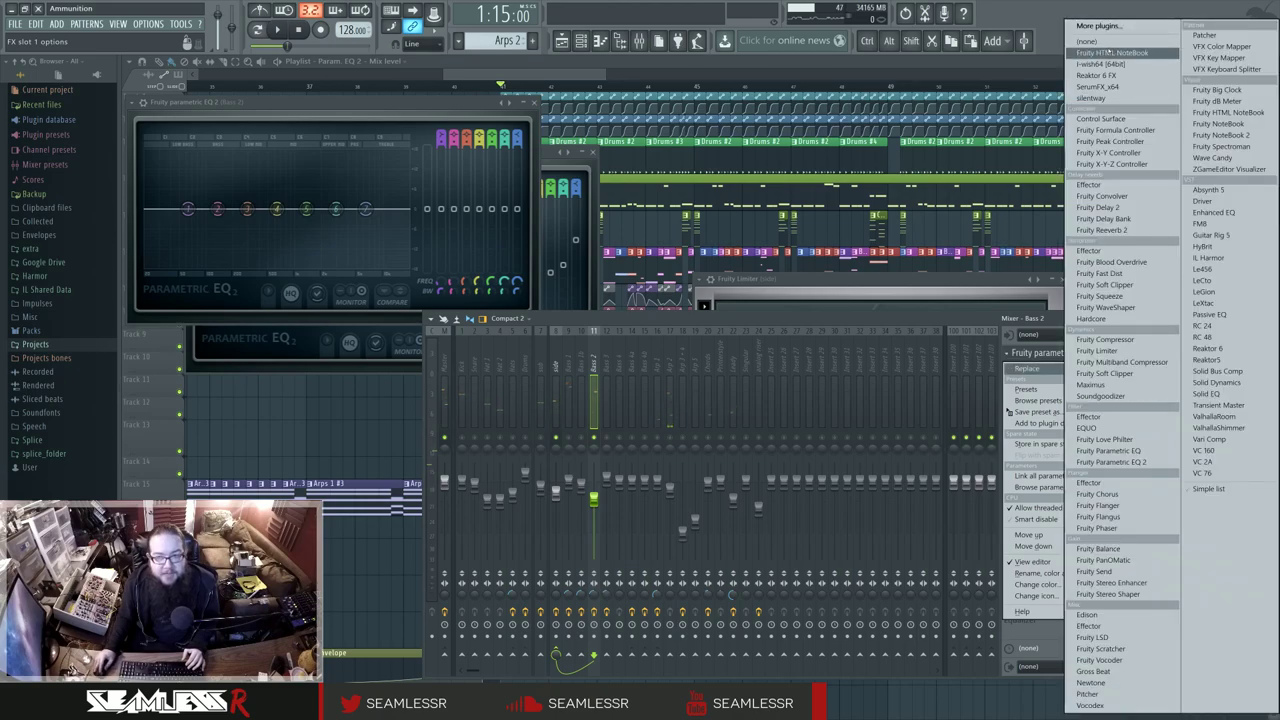
pyautogui.click(1120, 53)
# Unsolo the mixer so that all tracks are active again.
pyautogui.moveTo(657, 320); pyautogui.dragTo(643, 315)
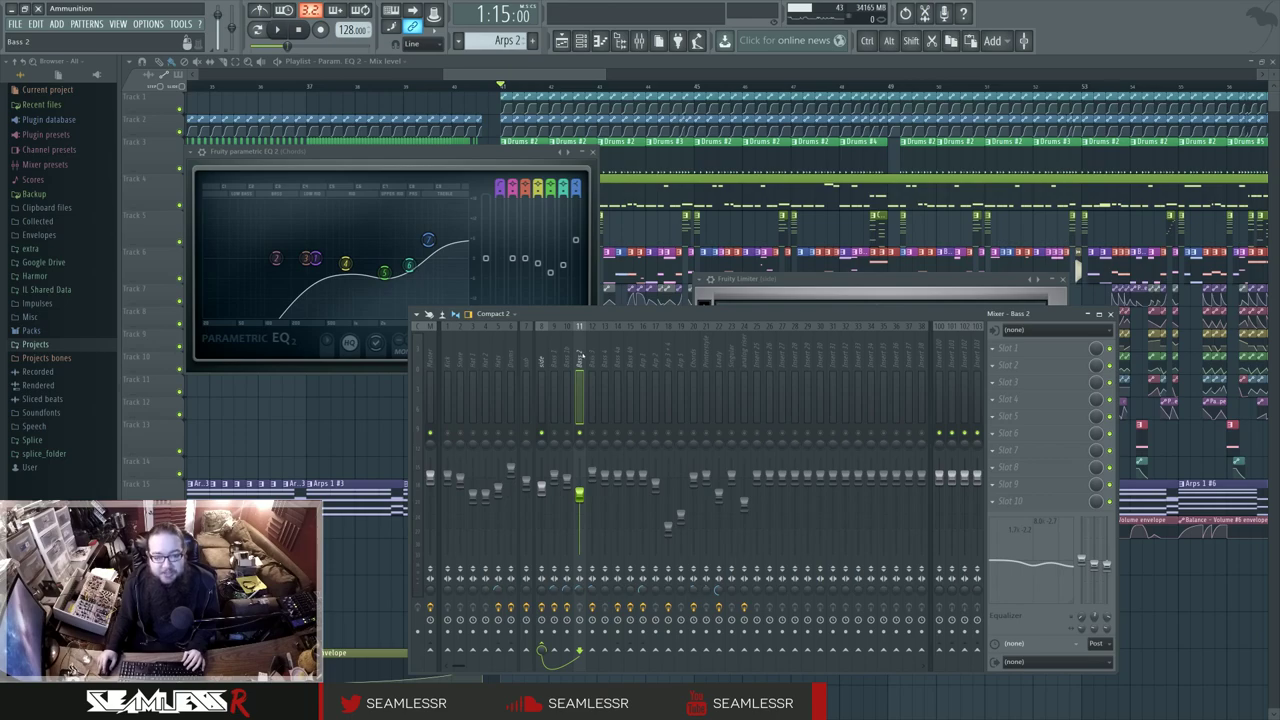
pyautogui.click(693, 433)
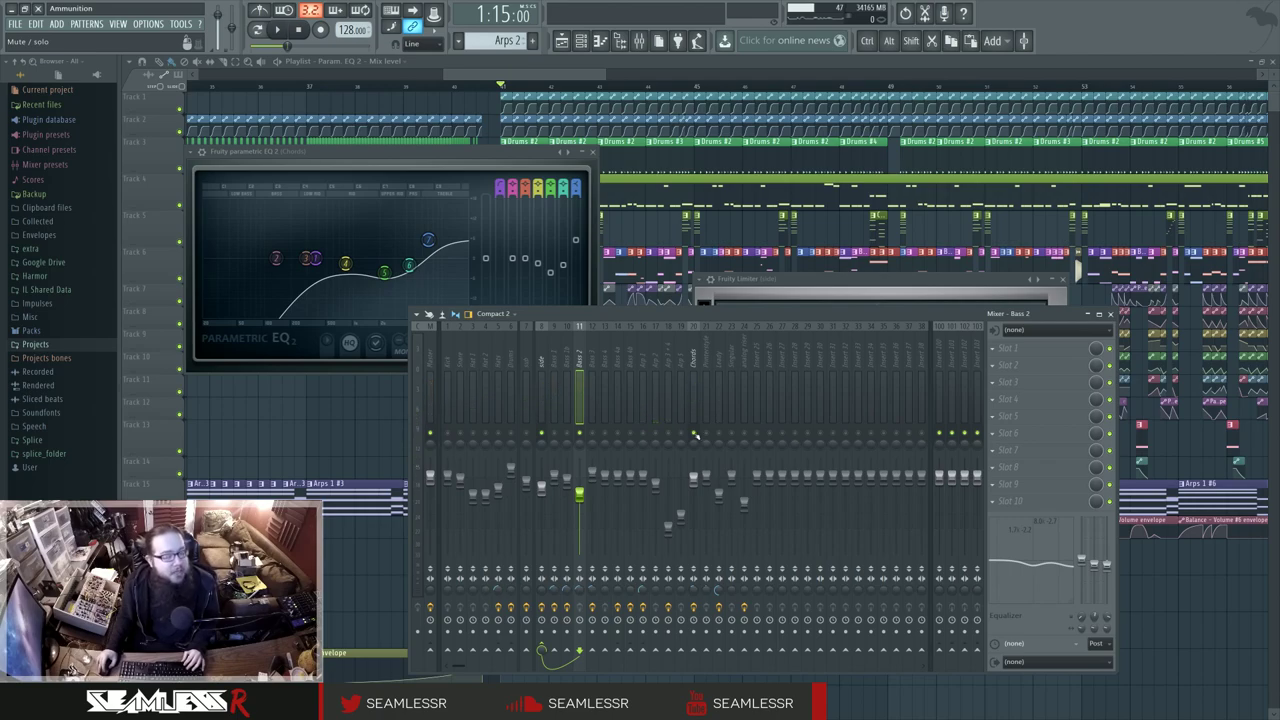
pyautogui.rightClick(694, 434)
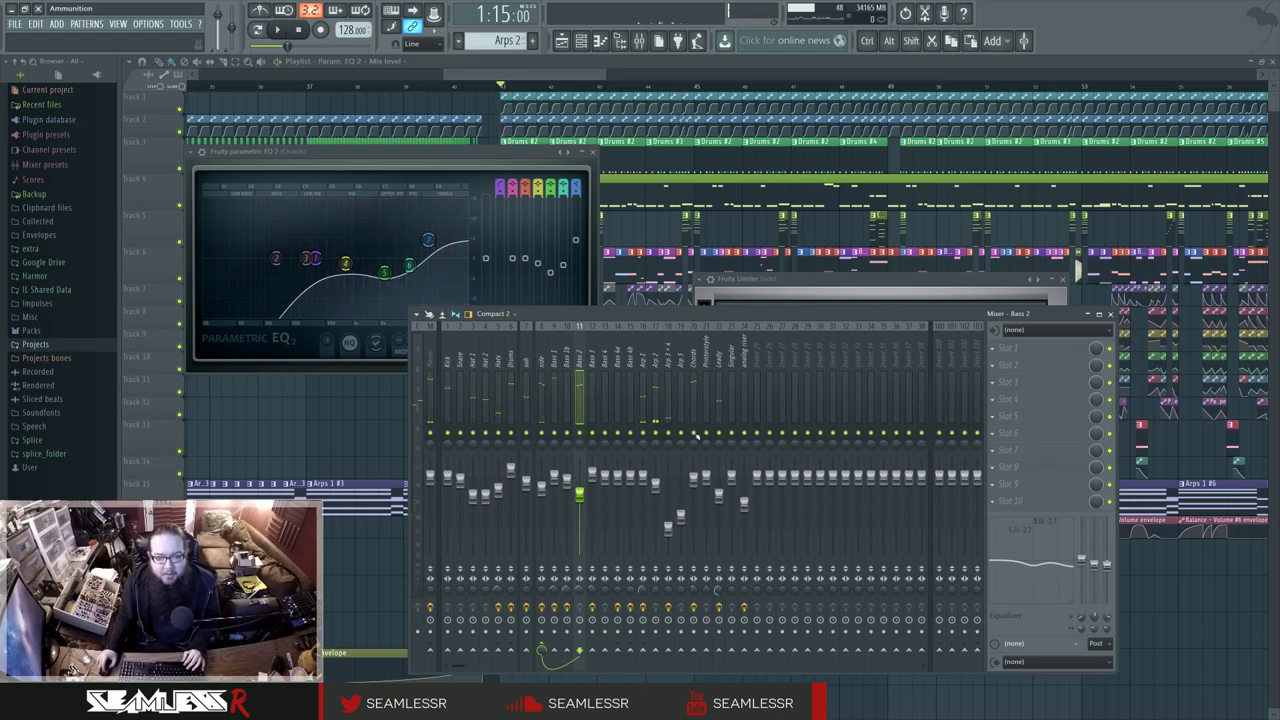
# Close the plugin and mixer windows and zoom the playlist in on the start of the drop.
pyautogui.click(590, 152)
pyautogui.click(1109, 313)
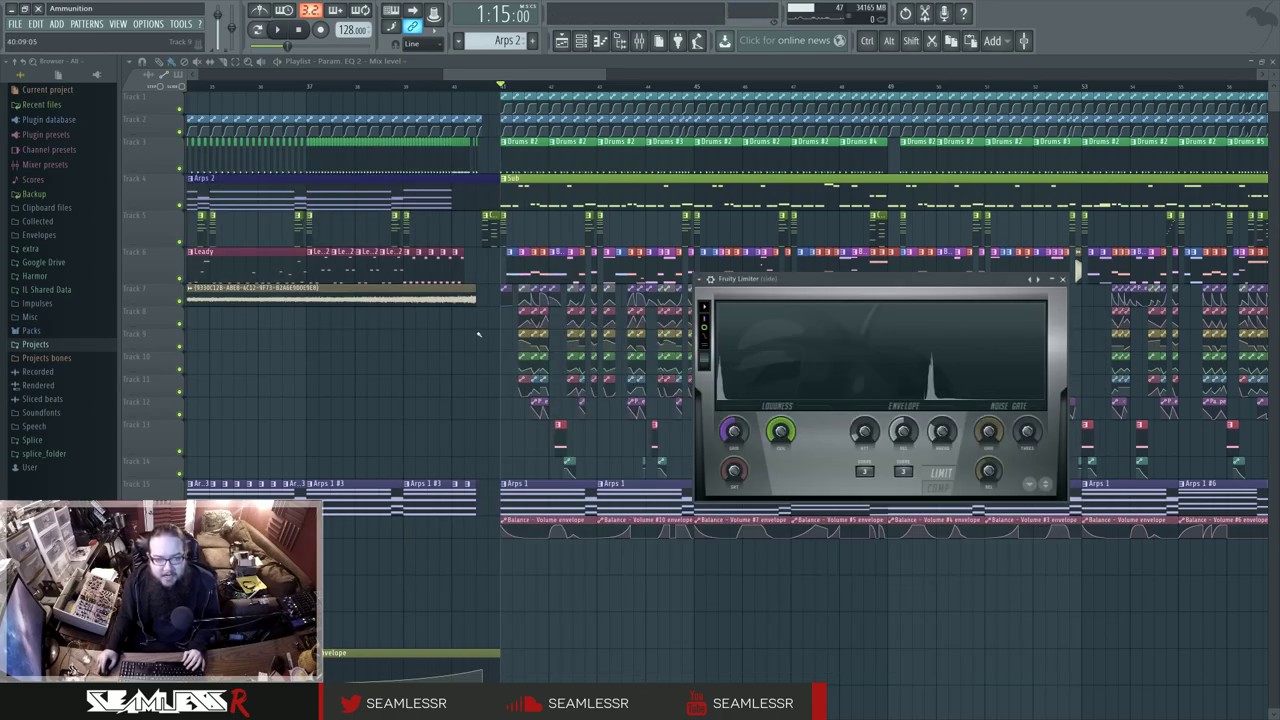
pyautogui.scroll(3, 510, 380)
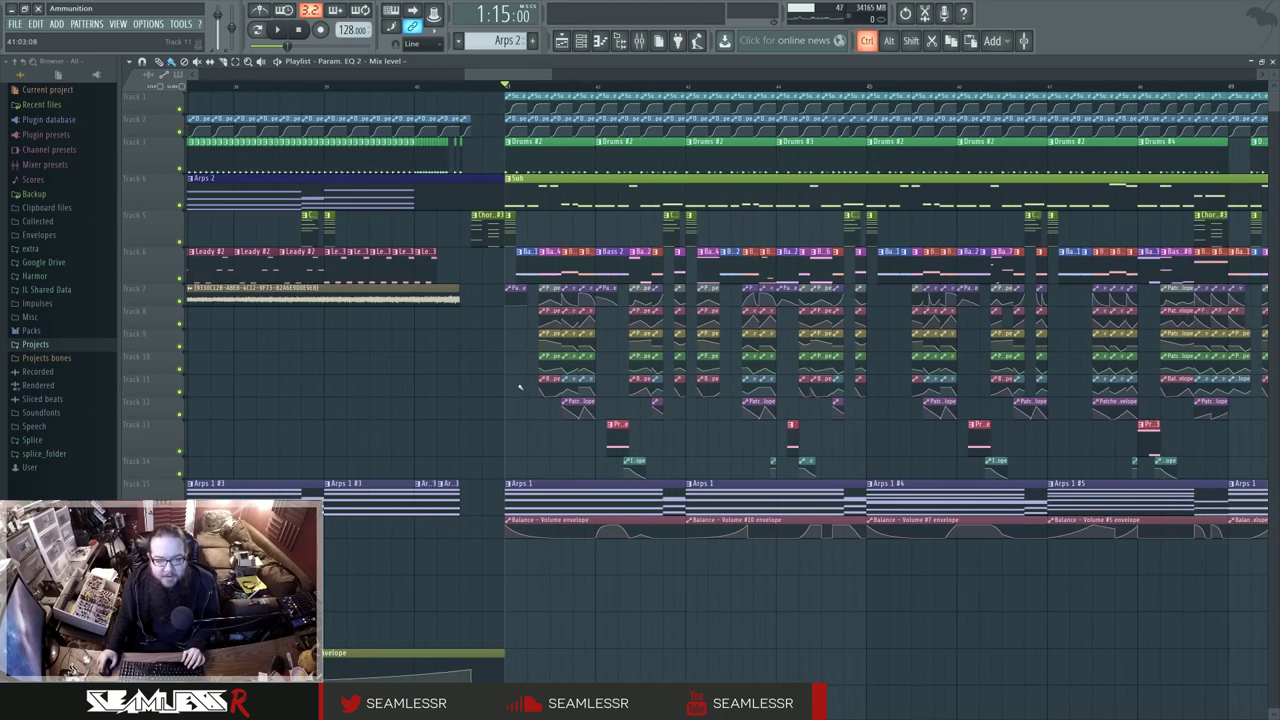
pyautogui.scroll(3, 517, 385)
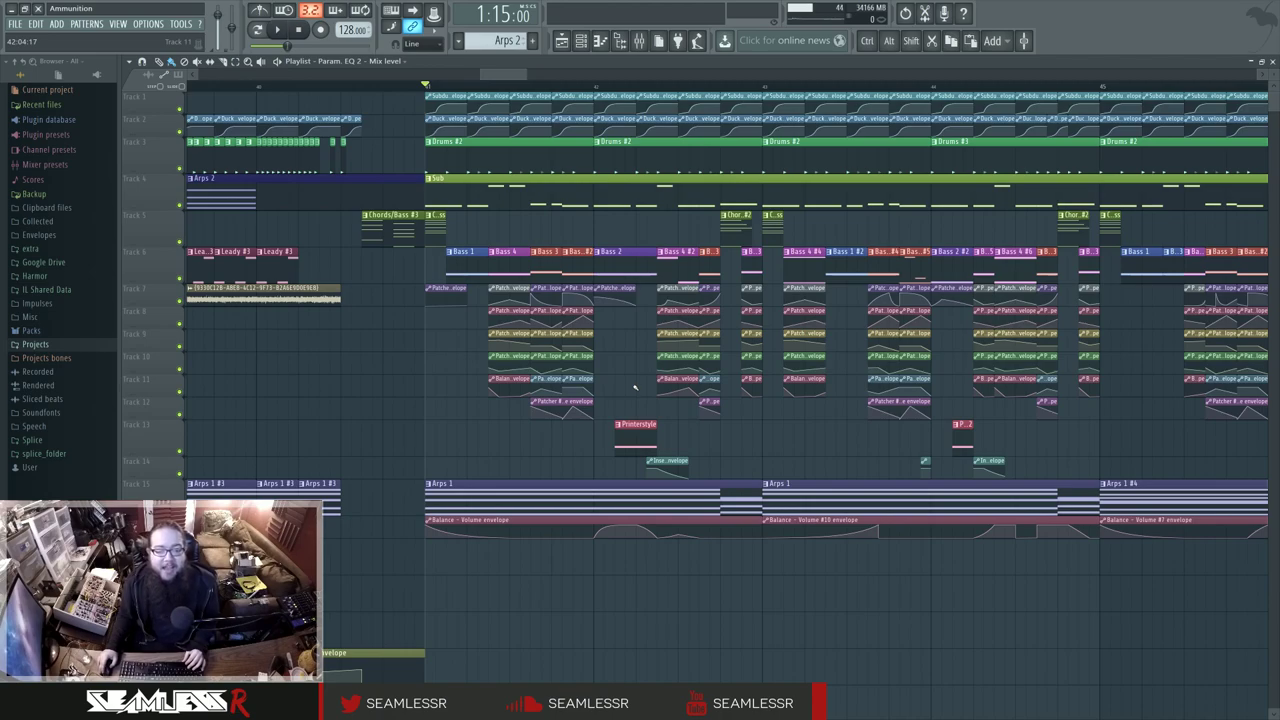
# Reopen the mixer and go through the bass, arp, Singular and analog tracks to examine their routing to the side bus.
pyautogui.press('F9')
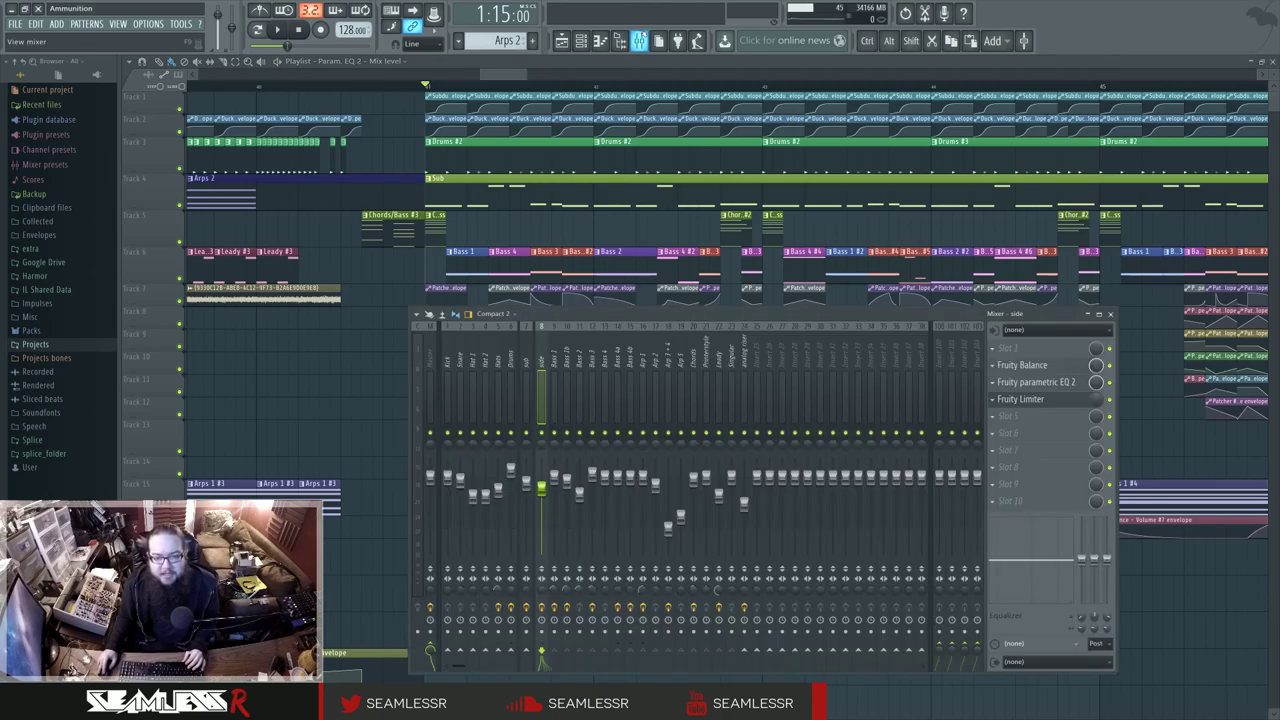
pyautogui.moveTo(618, 305); pyautogui.dragTo(639, 320)
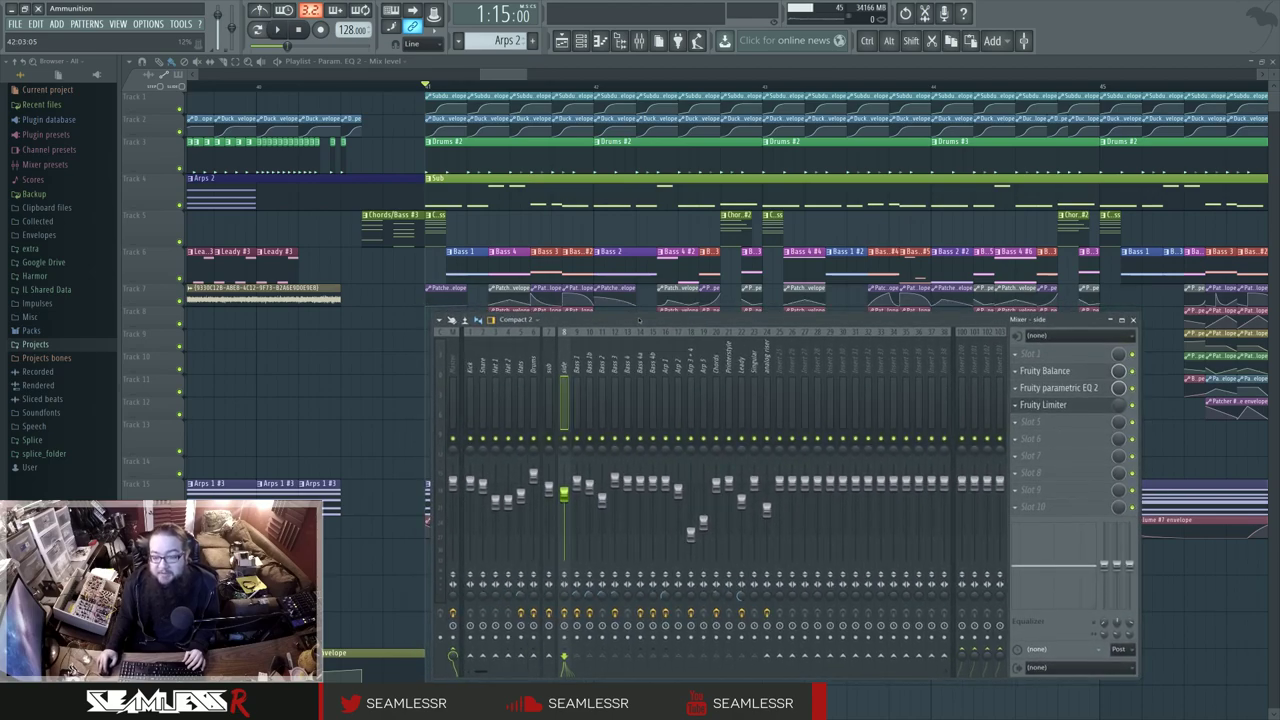
pyautogui.click(647, 660)
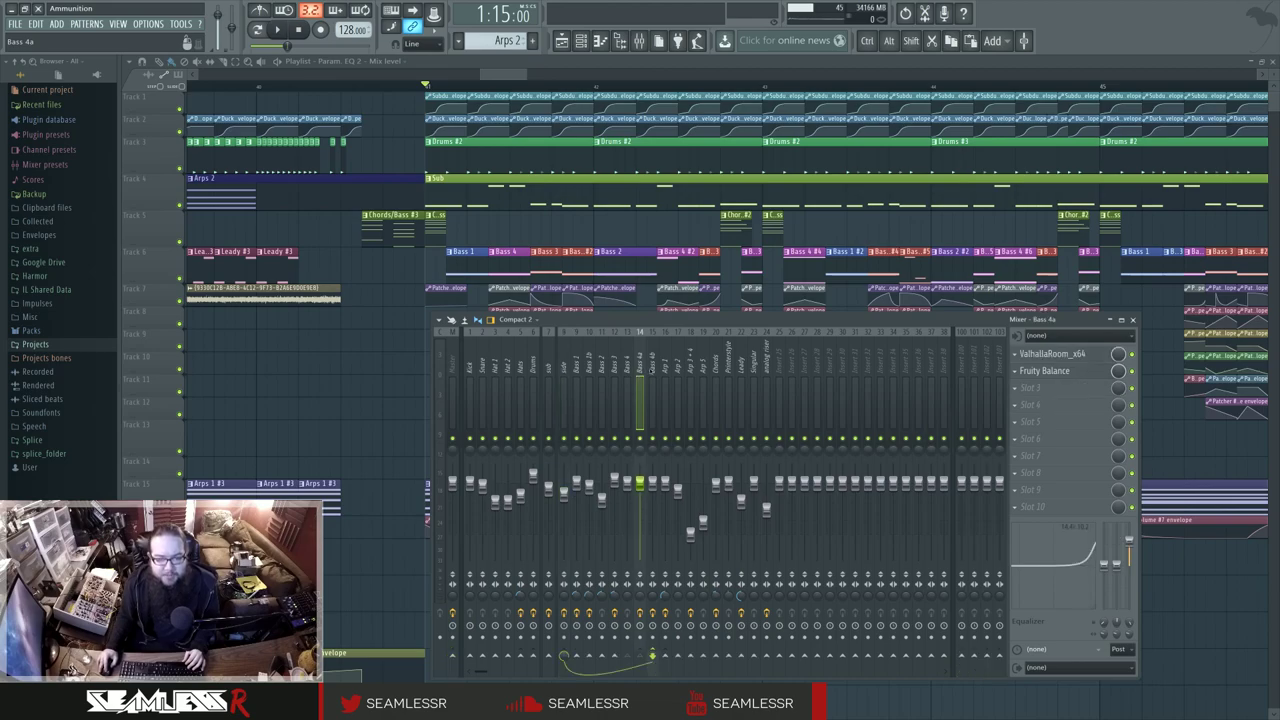
pyautogui.click(563, 660)
pyautogui.click(754, 660)
pyautogui.click(766, 660)
pyautogui.click(691, 660)
pyautogui.click(653, 660)
pyautogui.click(627, 660)
pyautogui.click(601, 657)
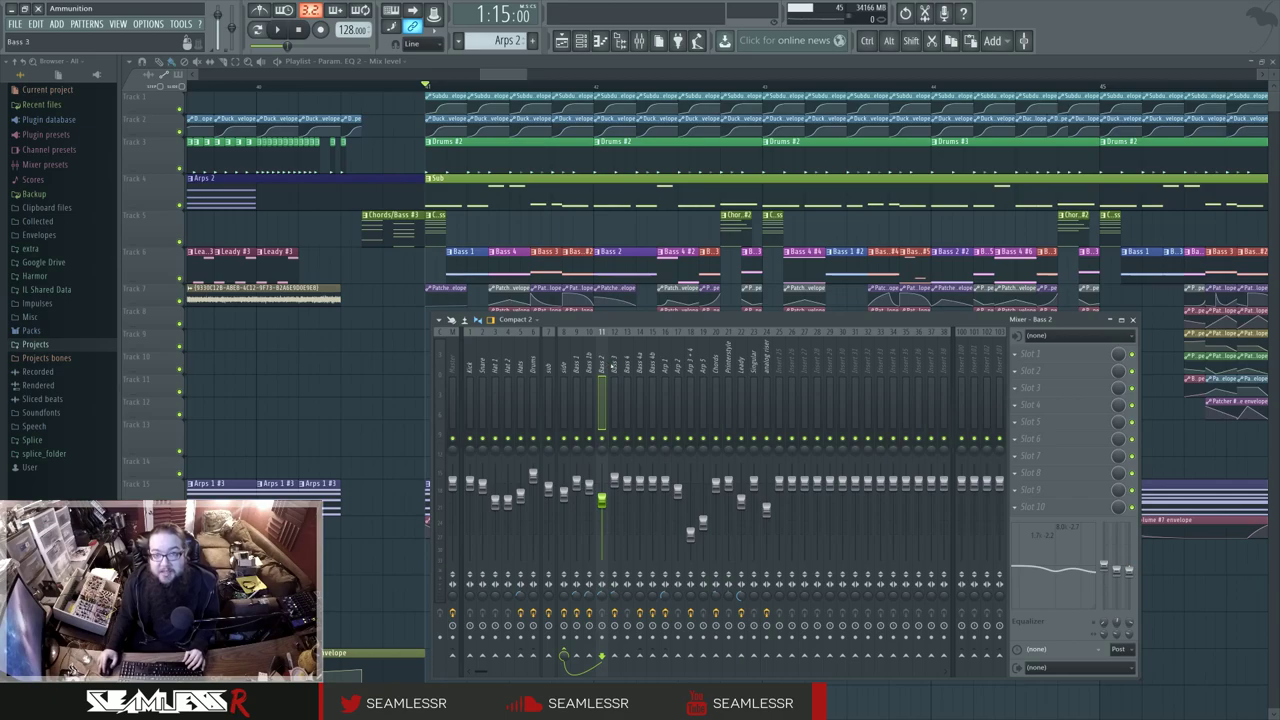
# Close the mixer and zoom the playlist out to examine the arrangement from the intro through the second drop.
pyautogui.press('F9')
pyautogui.keyDown('ctrl'); pyautogui.scroll(-6, 404, 381); pyautogui.keyUp('ctrl')
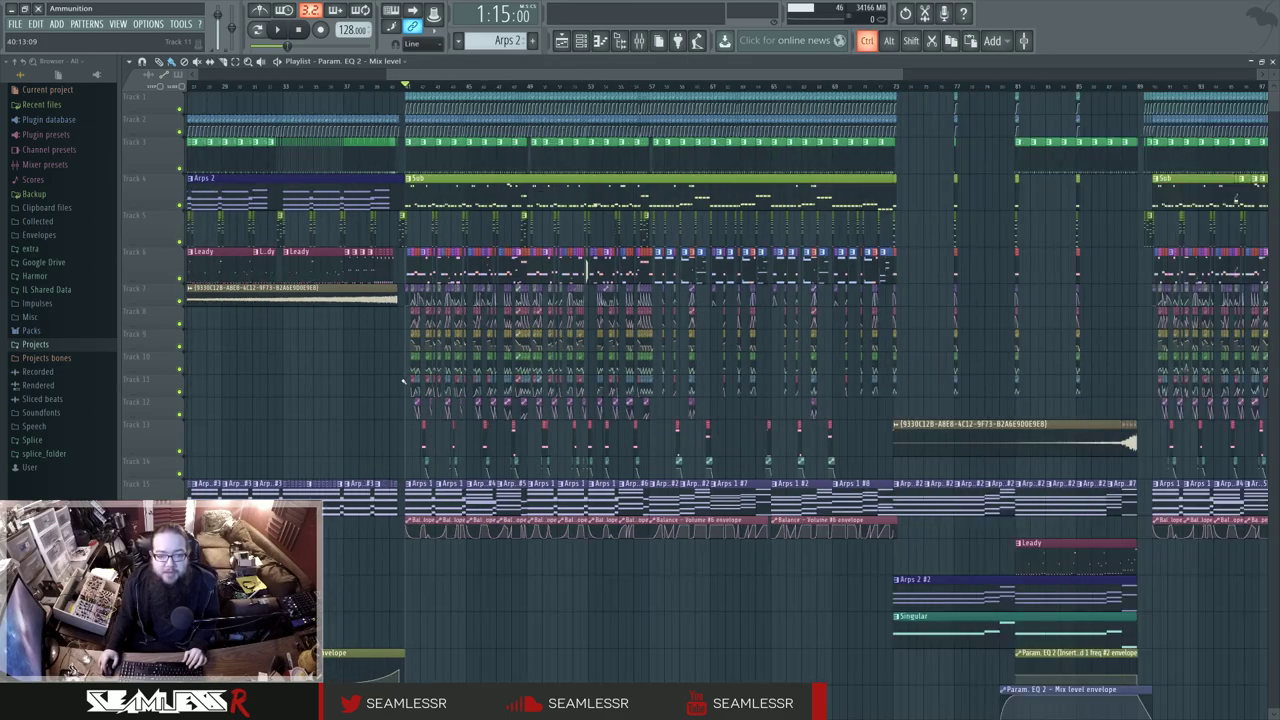
pyautogui.scroll(-3, 404, 381)
pyautogui.hscroll(-3, 560, 395)
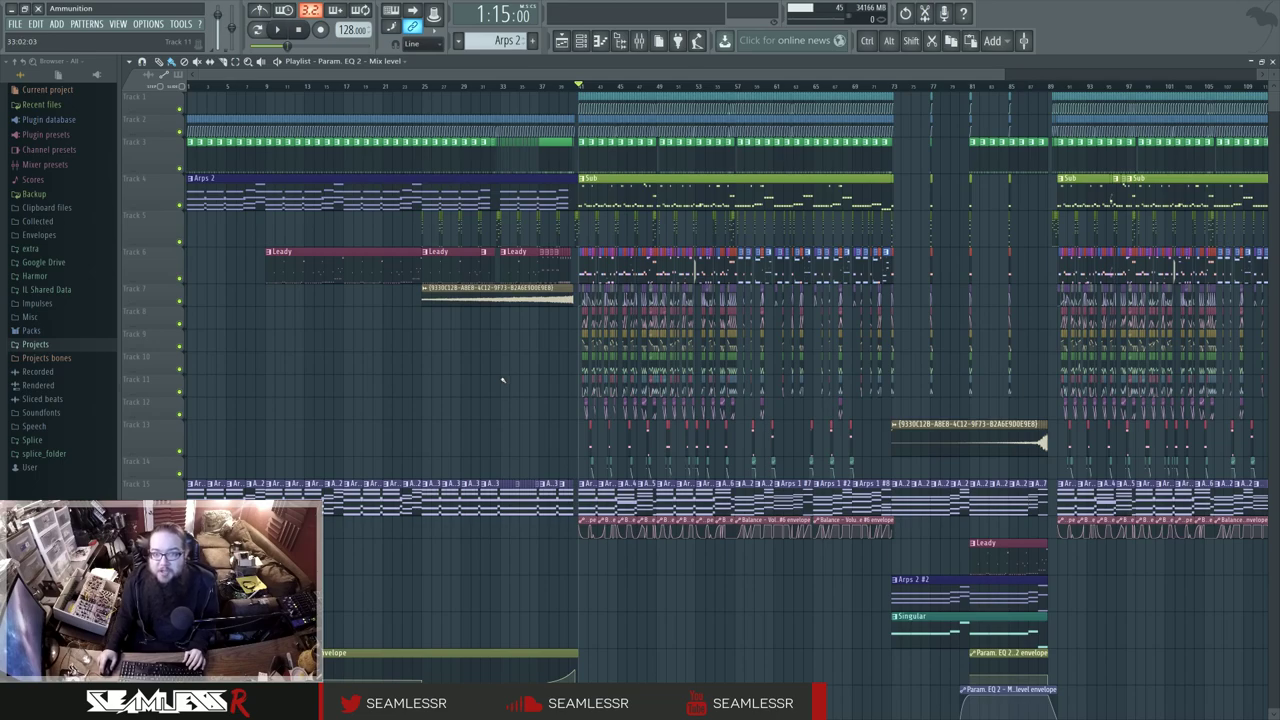
# Select the Master track in the mixer and examine its Maximus settings.
pyautogui.click(639, 40)
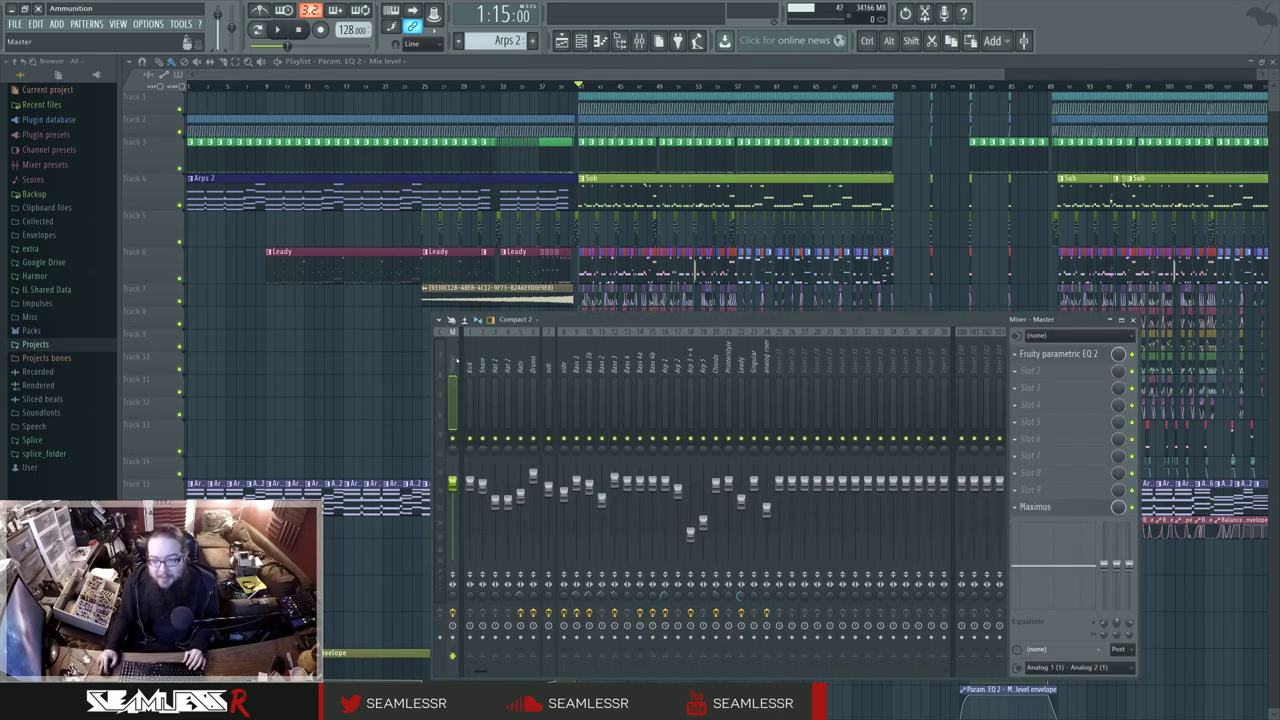
pyautogui.click(1070, 508)
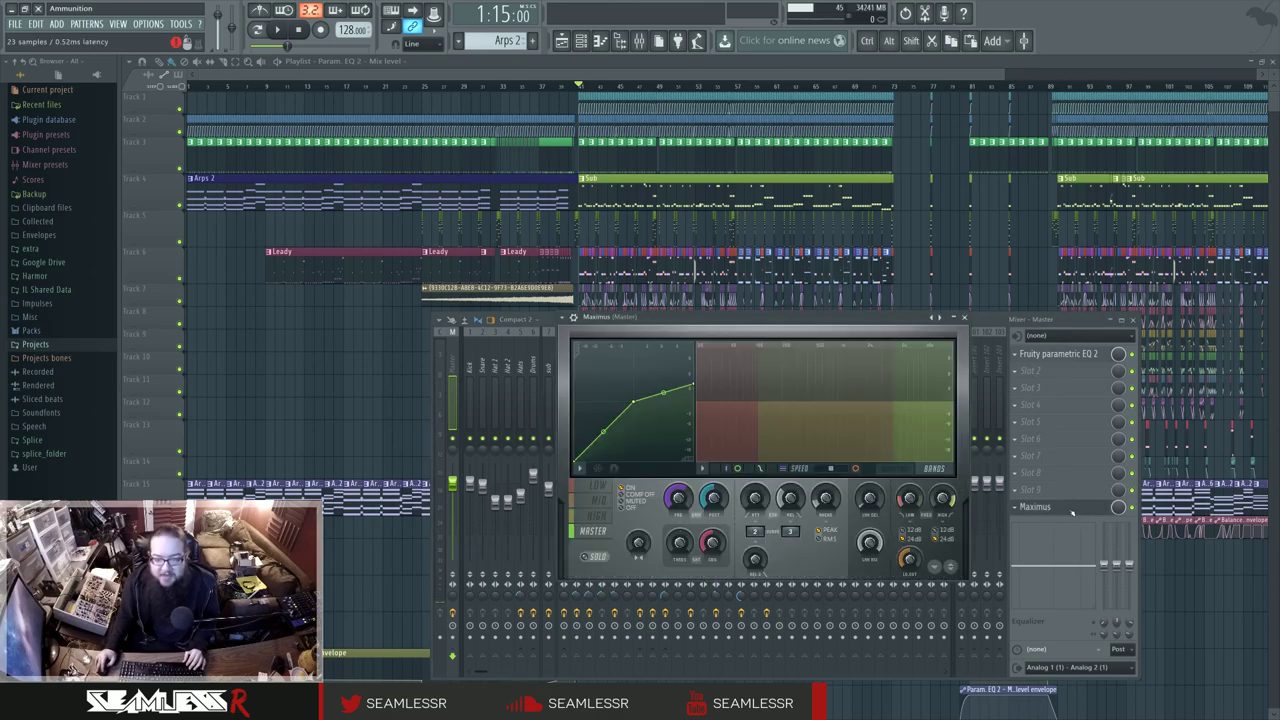
pyautogui.click(1072, 511)
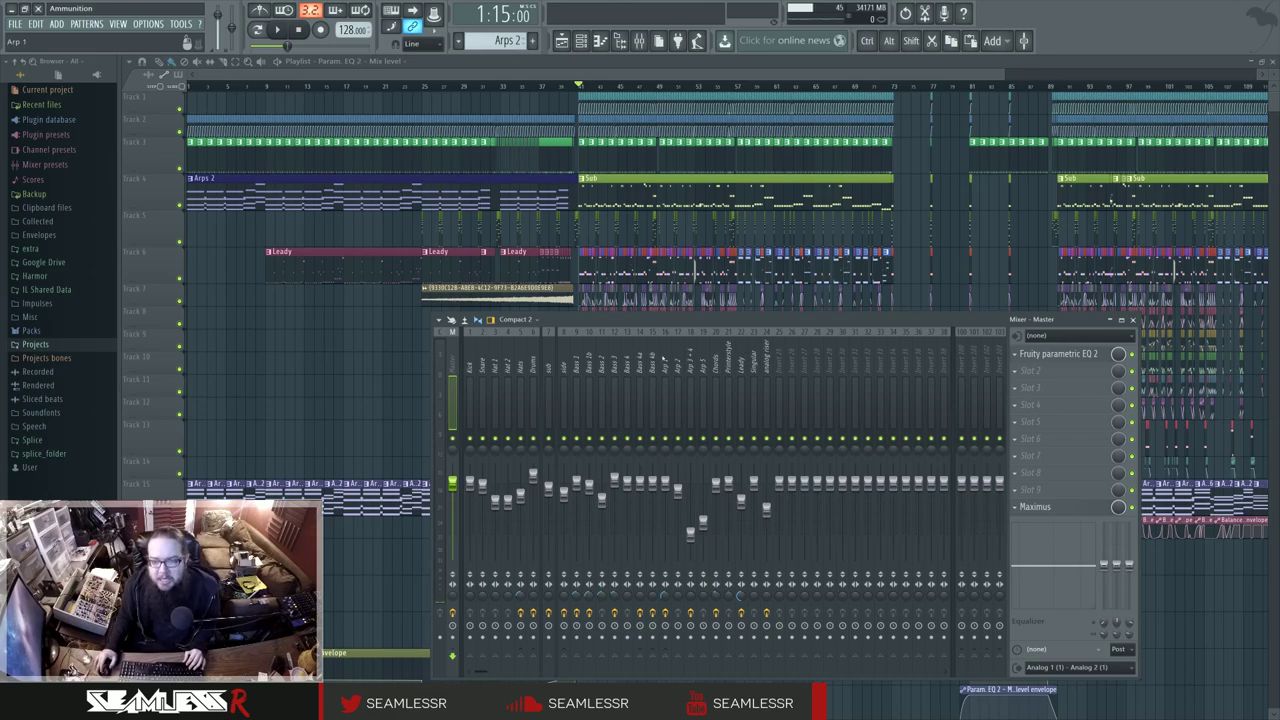
# Play the start of the drop with the Master track's effects enabled.
pyautogui.moveTo(663, 321)
pyautogui.mouseDown()
pyautogui.moveTo(677, 324)
pyautogui.moveTo(661, 324)
pyautogui.mouseUp()
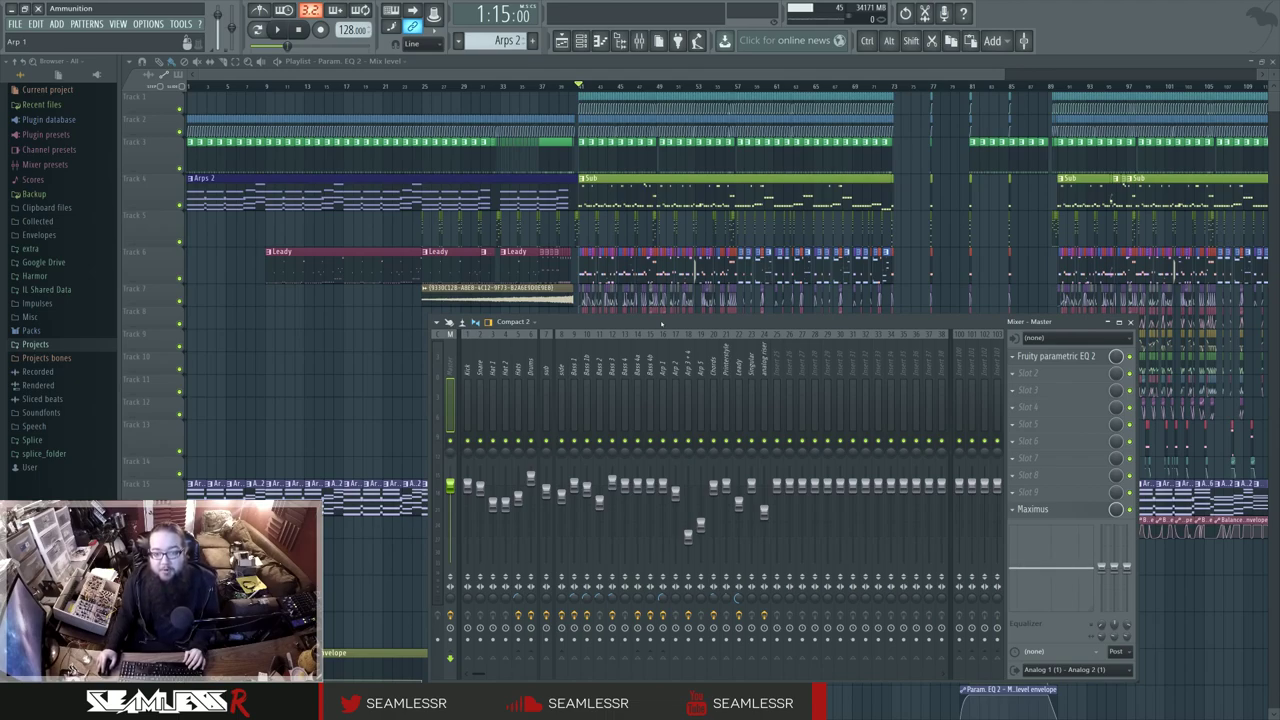
pyautogui.press('space')
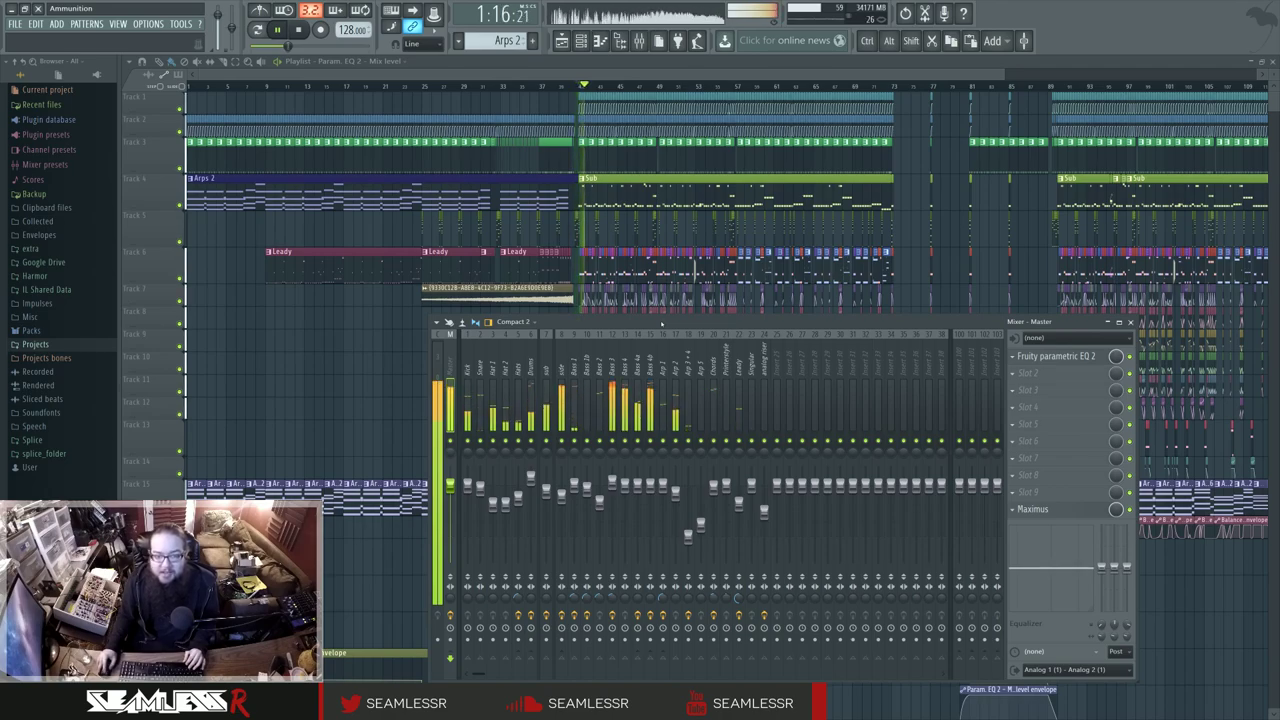
pyautogui.press('space')
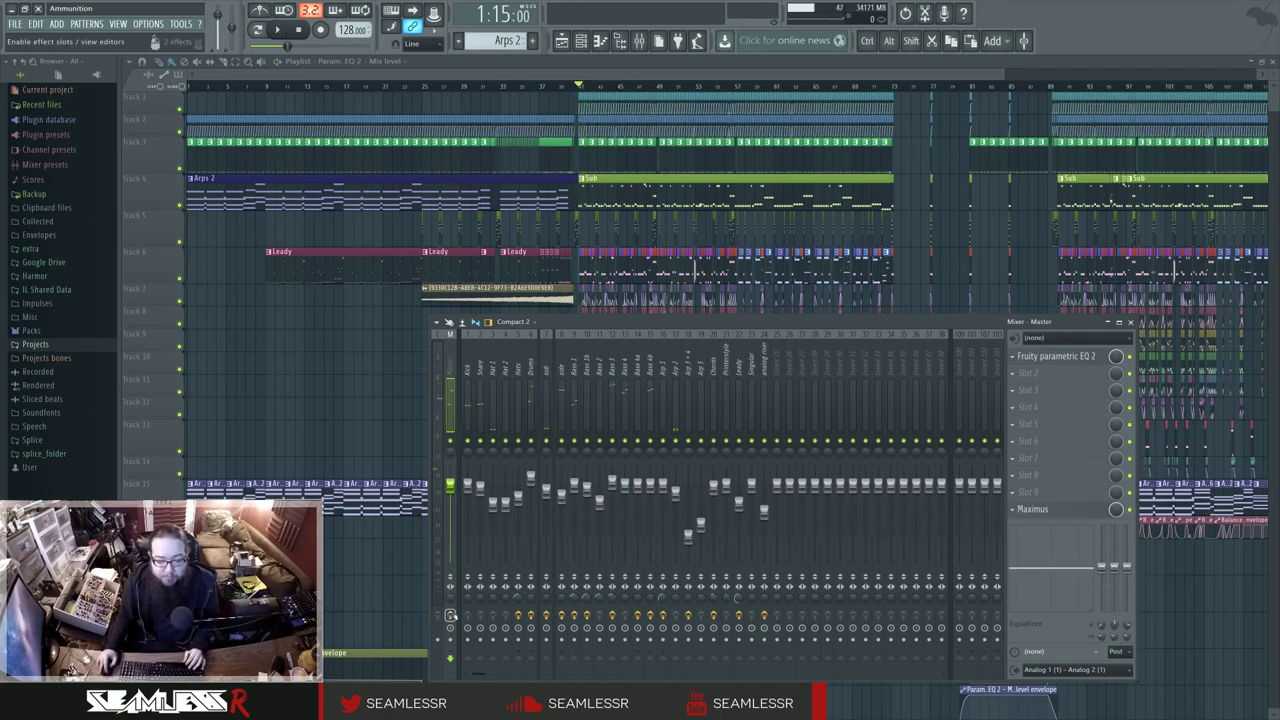
# Bypass the Master track's effects, lower its fader to about -3.5 dB, and play the drop for comparison.
pyautogui.moveTo(453, 491); pyautogui.dragTo(451, 503)
pyautogui.press('space')
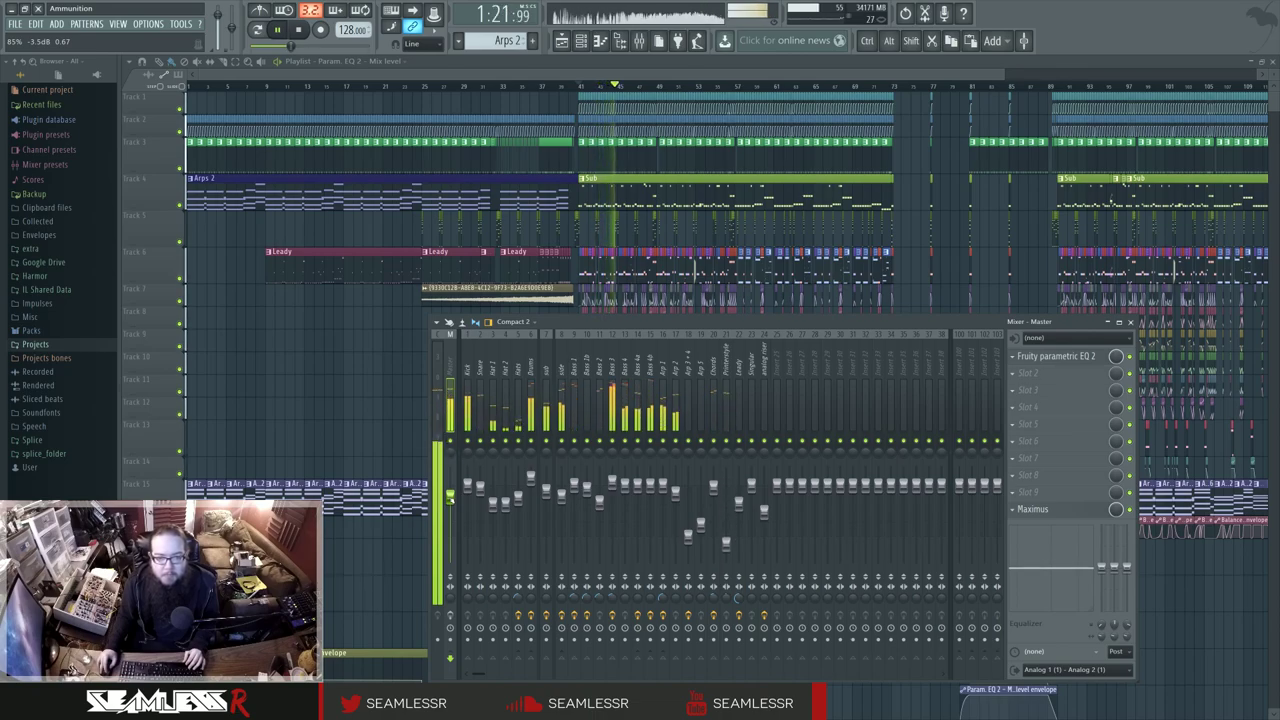
# Stop playback and restore the Master track's fader to its default level with its effects enabled.
pyautogui.press('space')
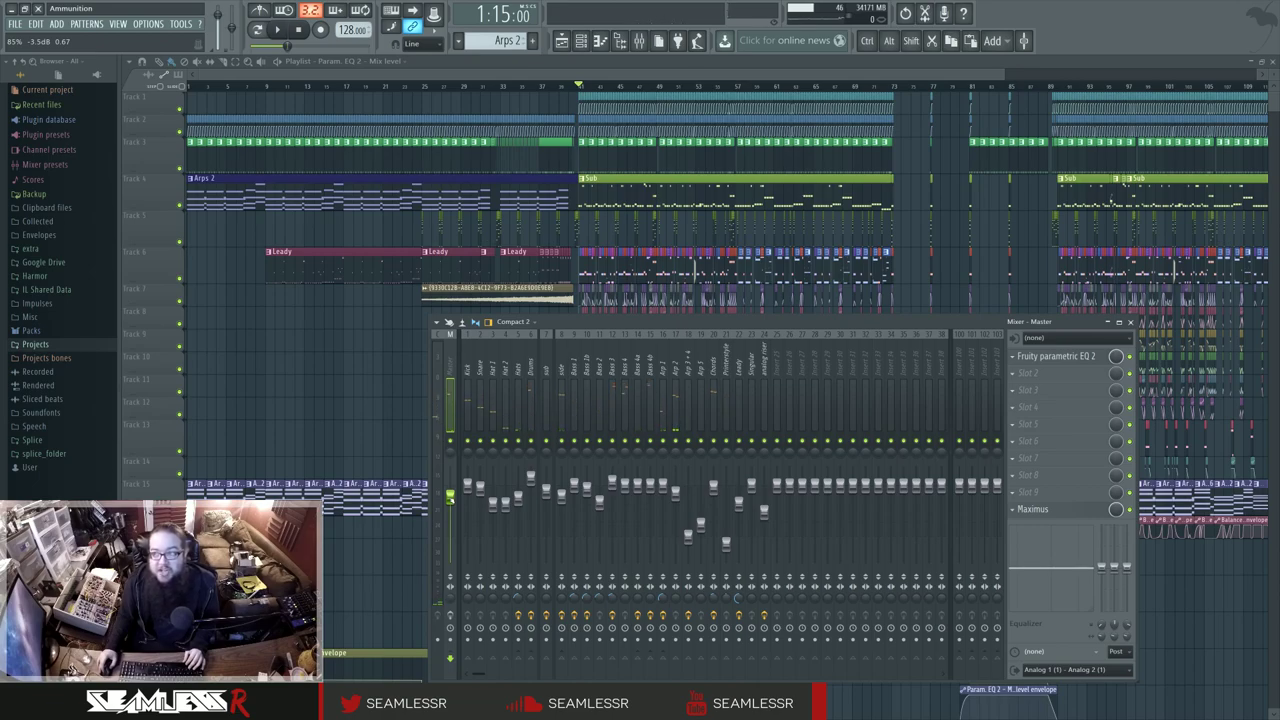
pyautogui.moveTo(450, 497); pyautogui.dragTo(450, 485)
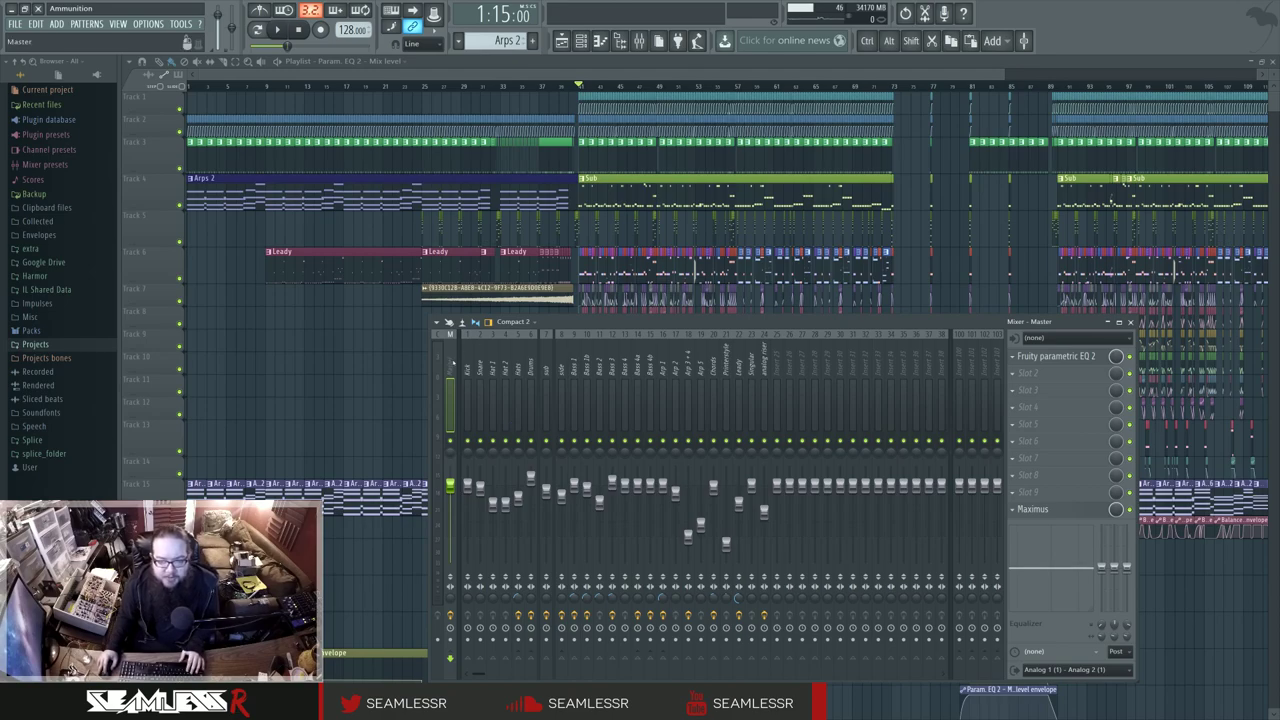
# Examine the Fruity parametric EQ 2 curve and the Maximus settings on the Master track.
pyautogui.click(1048, 362)
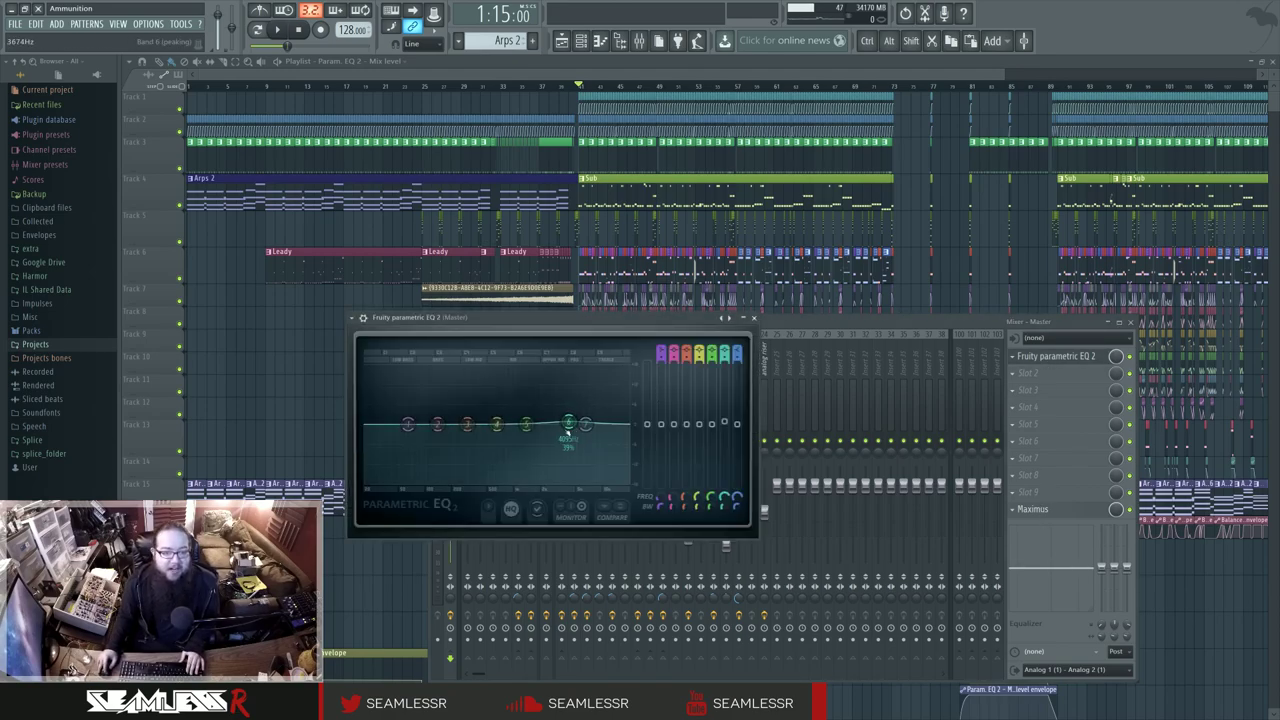
pyautogui.click(1057, 356)
pyautogui.click(1045, 509)
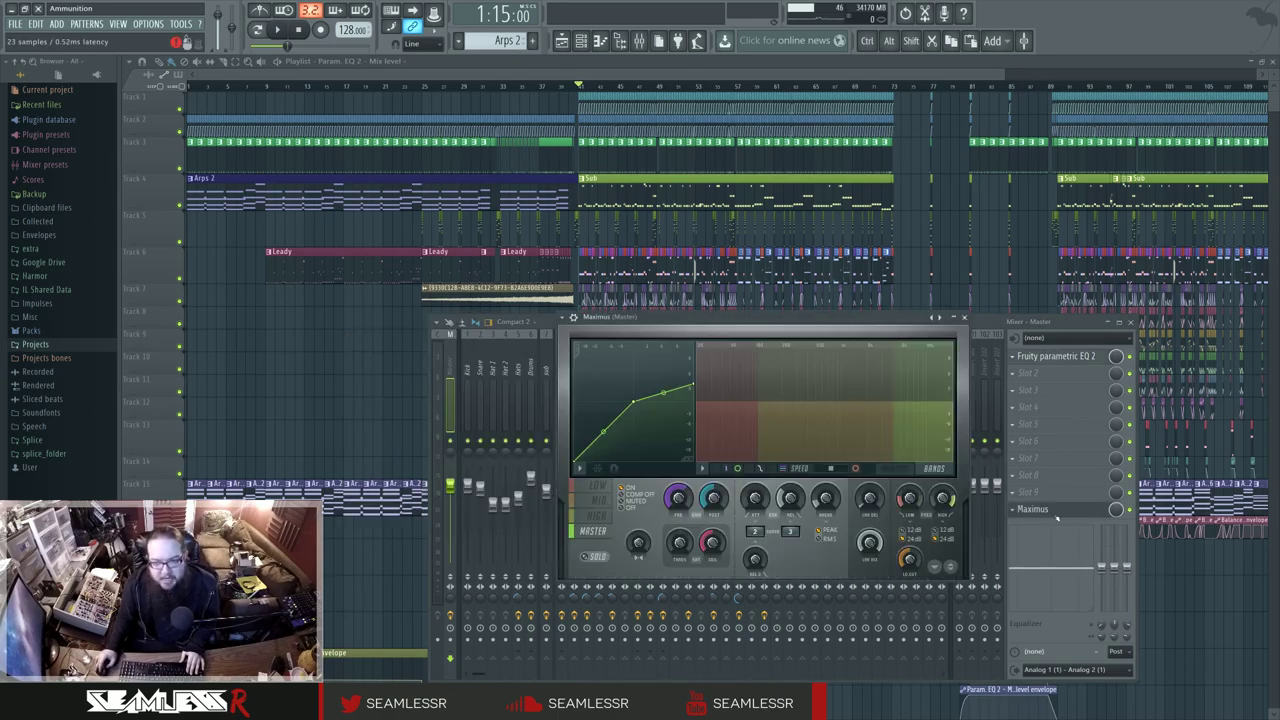
pyautogui.click(1050, 510)
pyautogui.click(1057, 356)
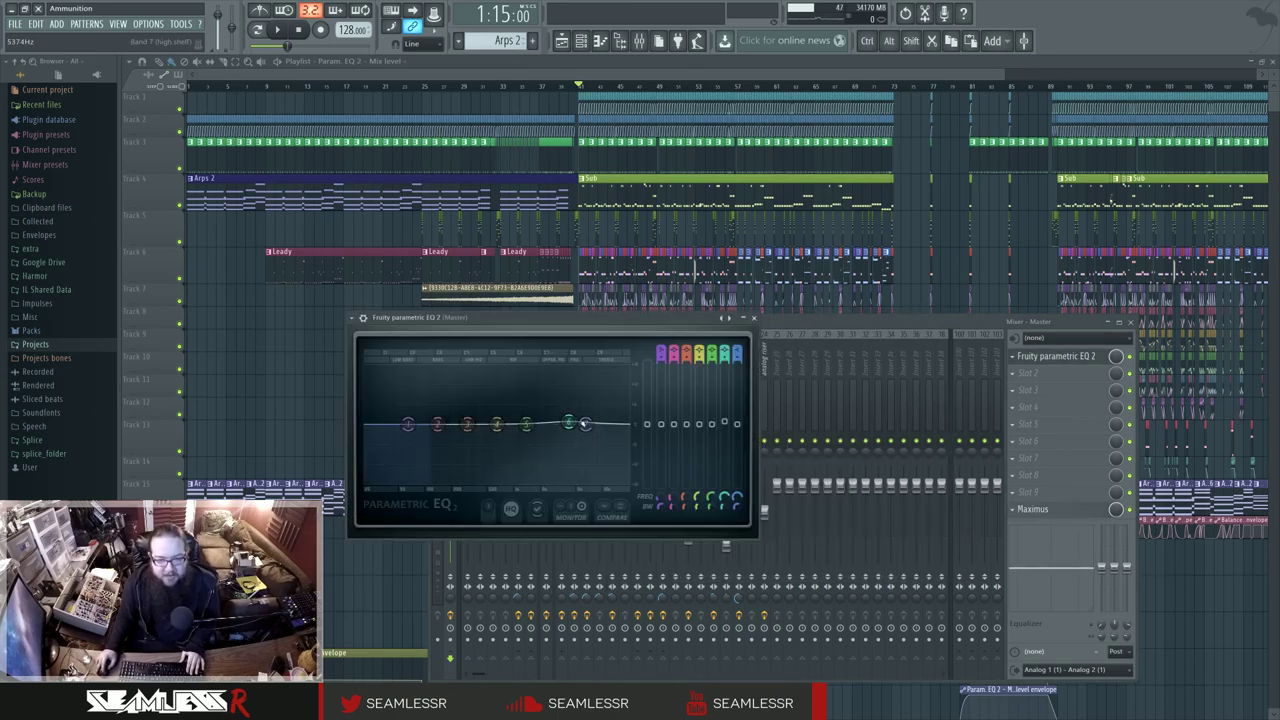
pyautogui.click(753, 317)
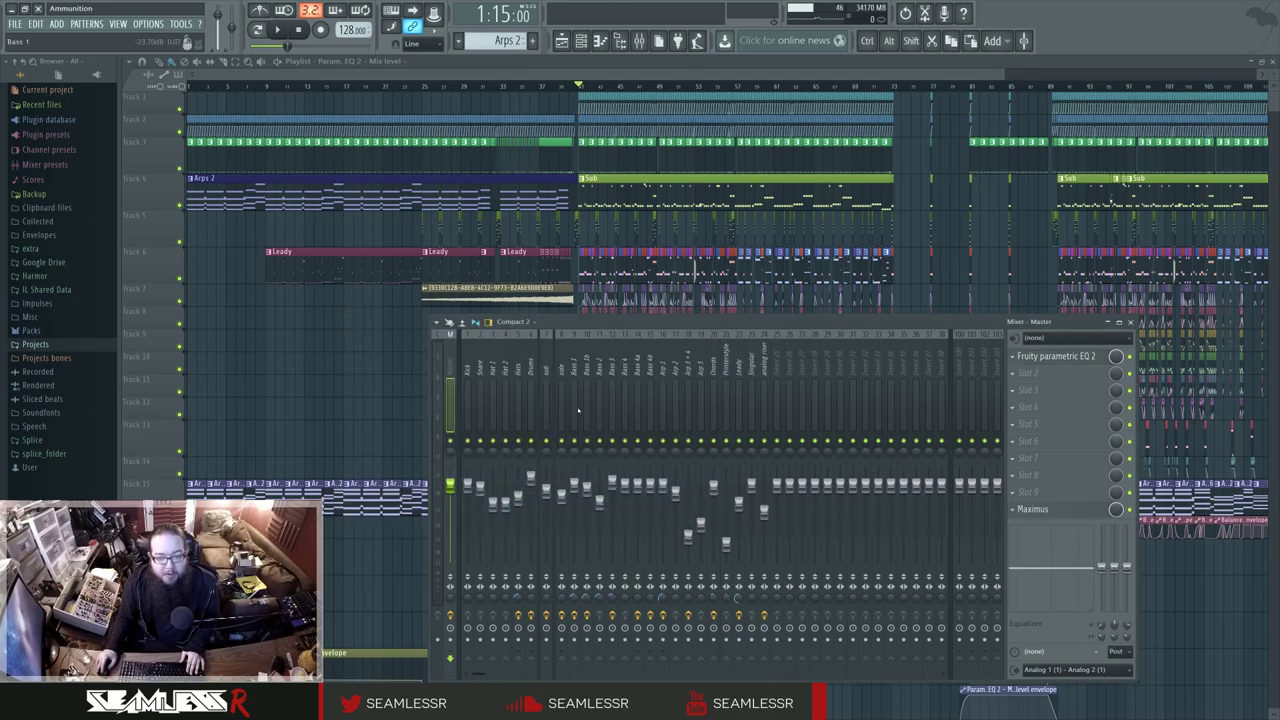
# Compare the compression curves of the Low, Mid, High and Master bands in the Master track's Maximus.
pyautogui.doubleClick(1045, 509)
pyautogui.click(1045, 509)
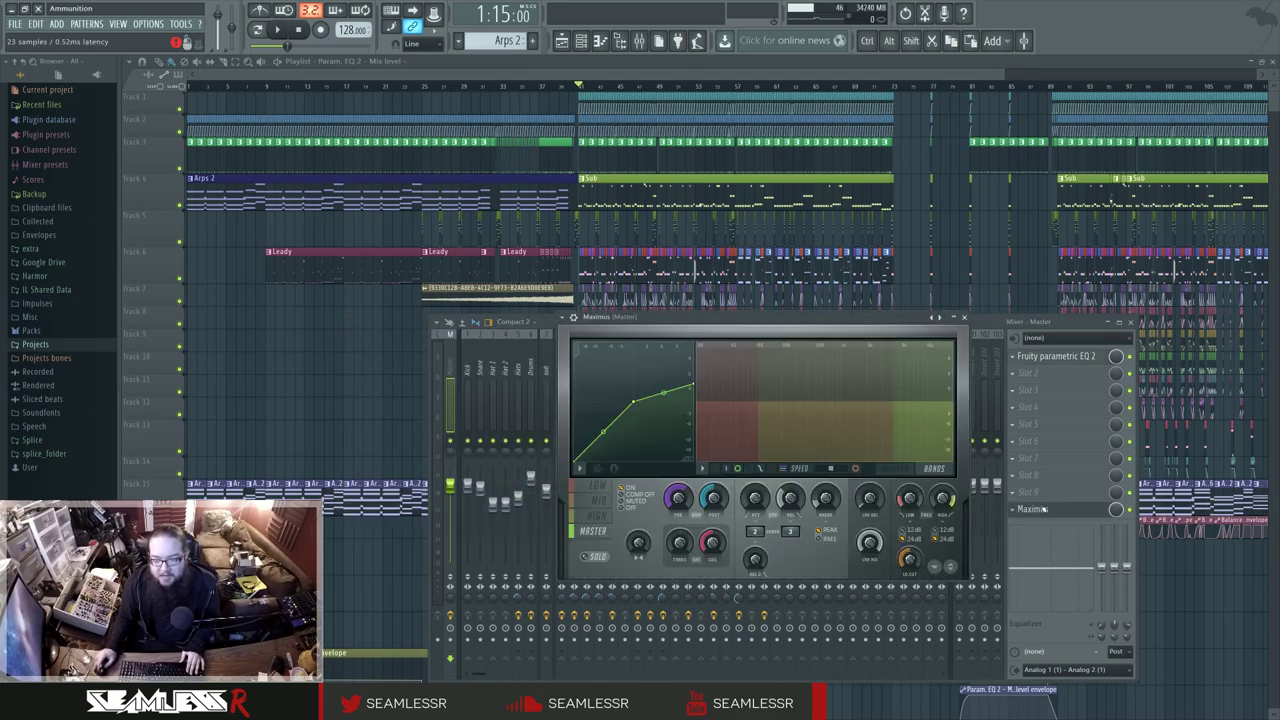
pyautogui.click(598, 515)
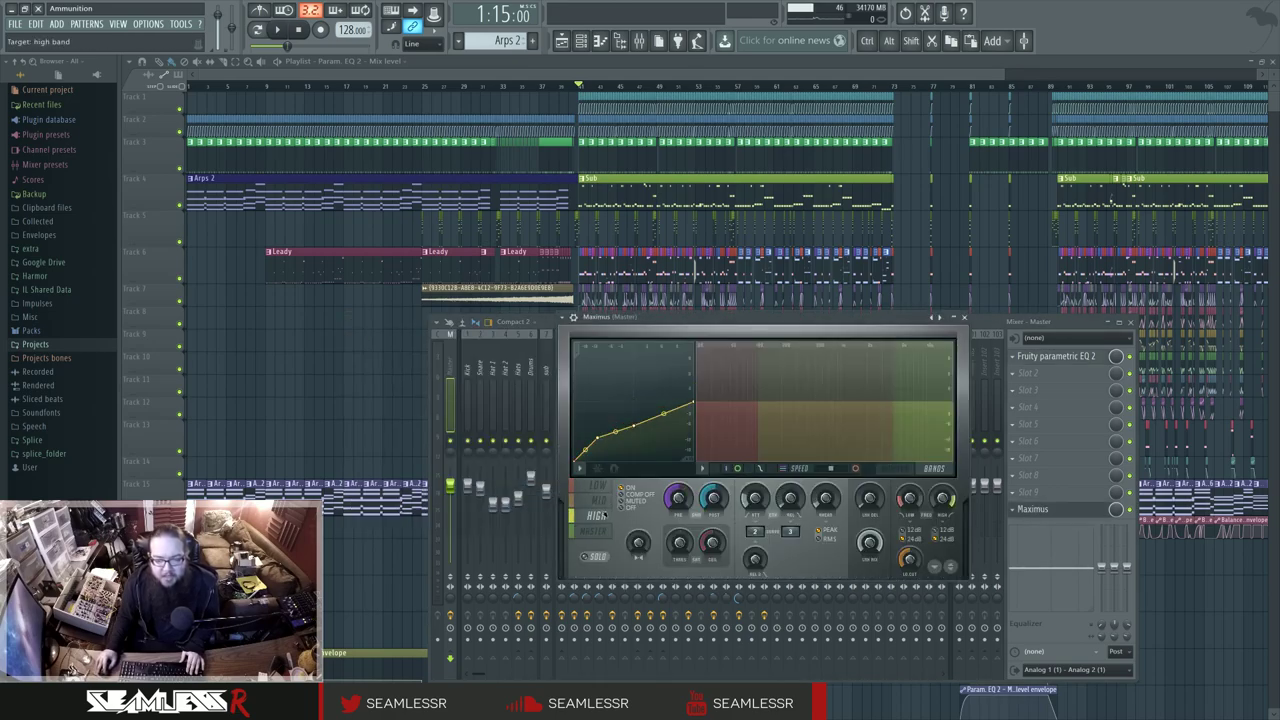
pyautogui.click(598, 499)
pyautogui.click(598, 515)
pyautogui.click(598, 531)
pyautogui.click(598, 515)
pyautogui.click(598, 483)
pyautogui.click(598, 499)
pyautogui.click(605, 514)
pyautogui.click(598, 531)
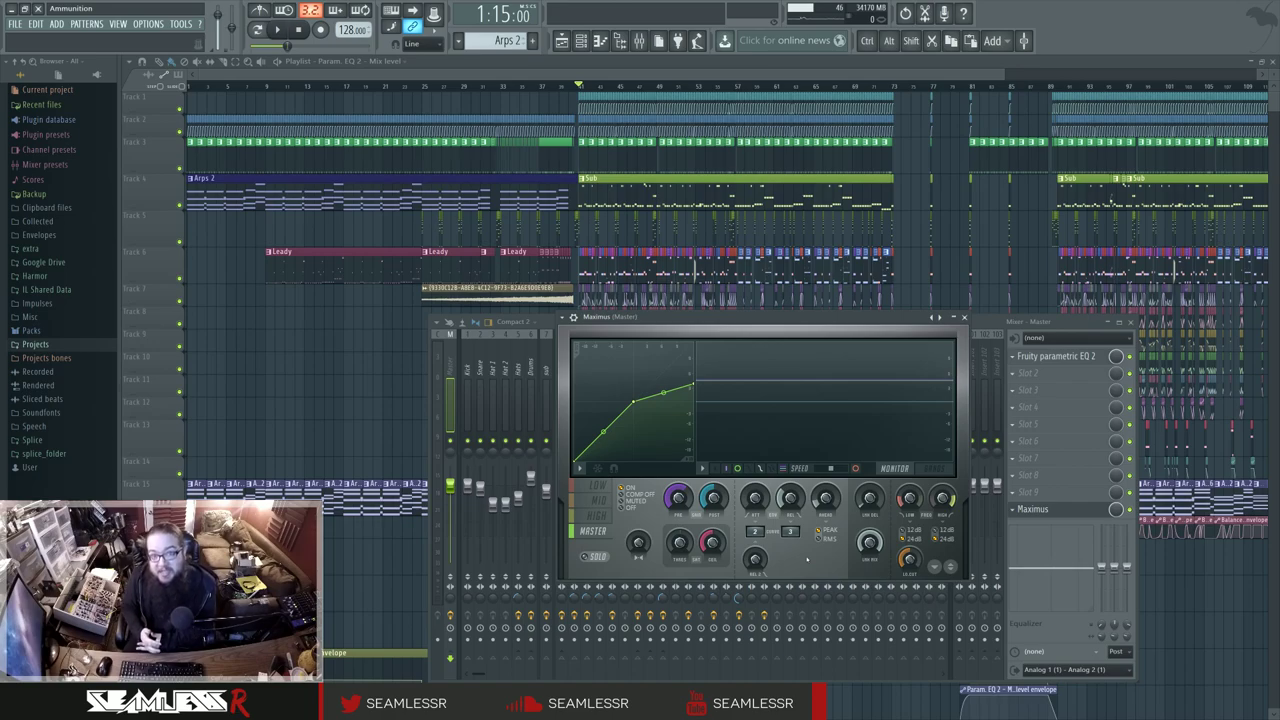
pyautogui.click(963, 317)
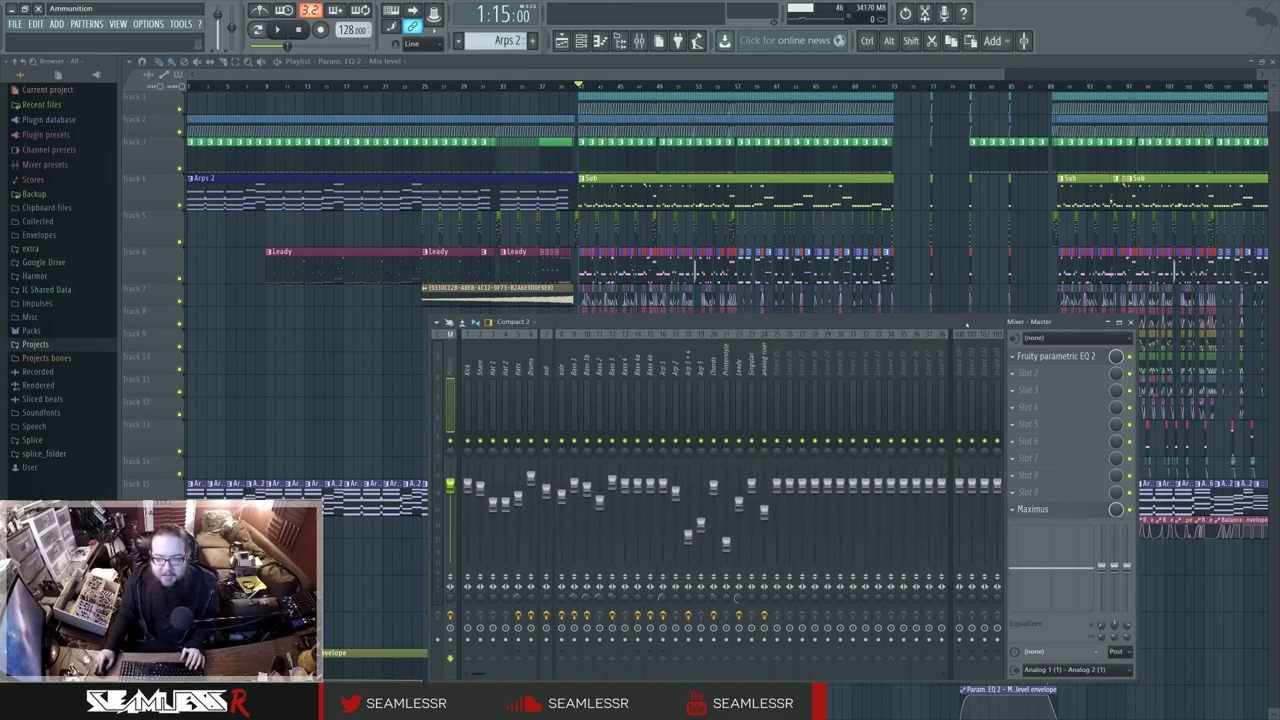
# Play the drop while monitoring the Low band in the Master track's Maximus, and check its band split display.
pyautogui.moveTo(960, 324); pyautogui.dragTo(879, 284)
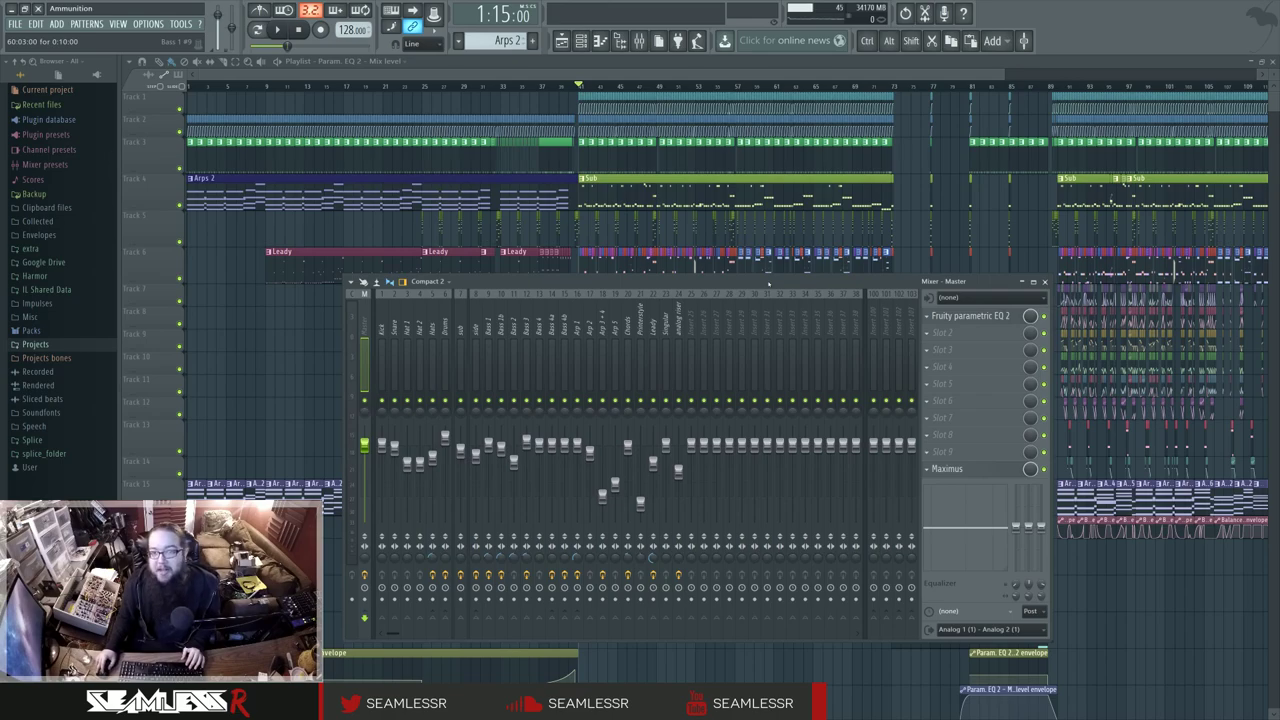
pyautogui.moveTo(768, 282); pyautogui.dragTo(766, 274)
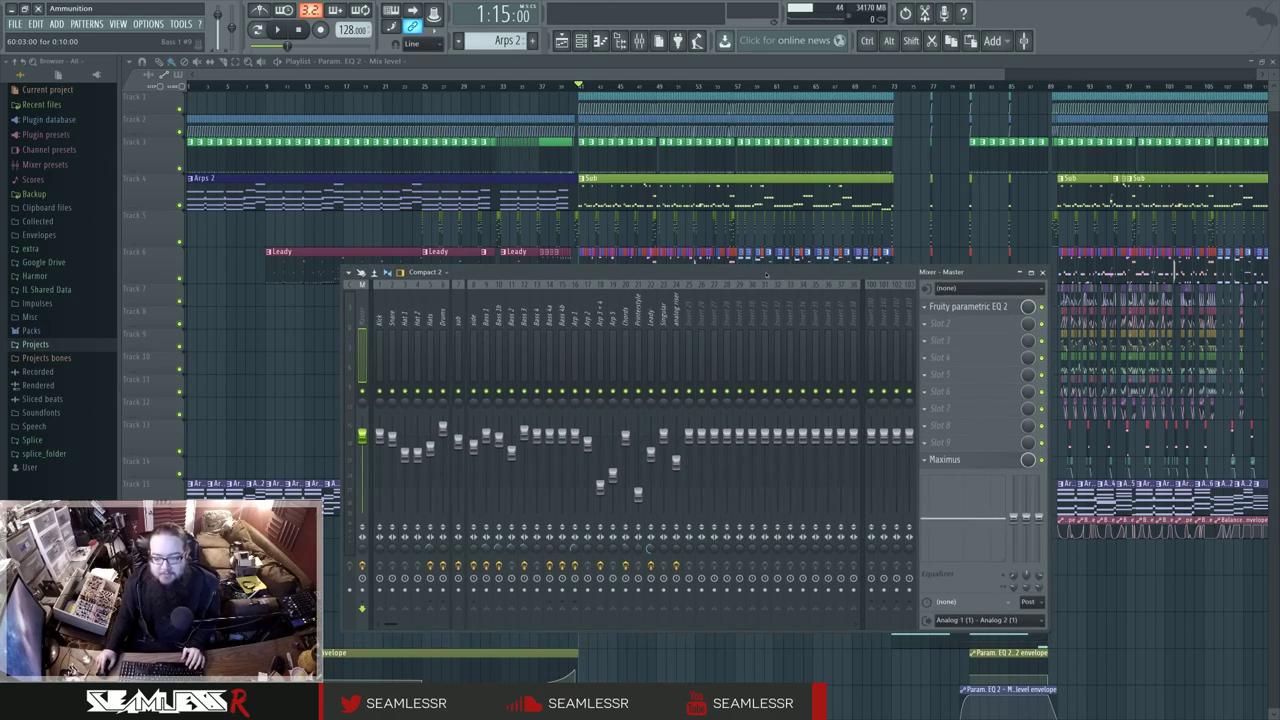
pyautogui.click(1006, 463)
pyautogui.click(597, 486)
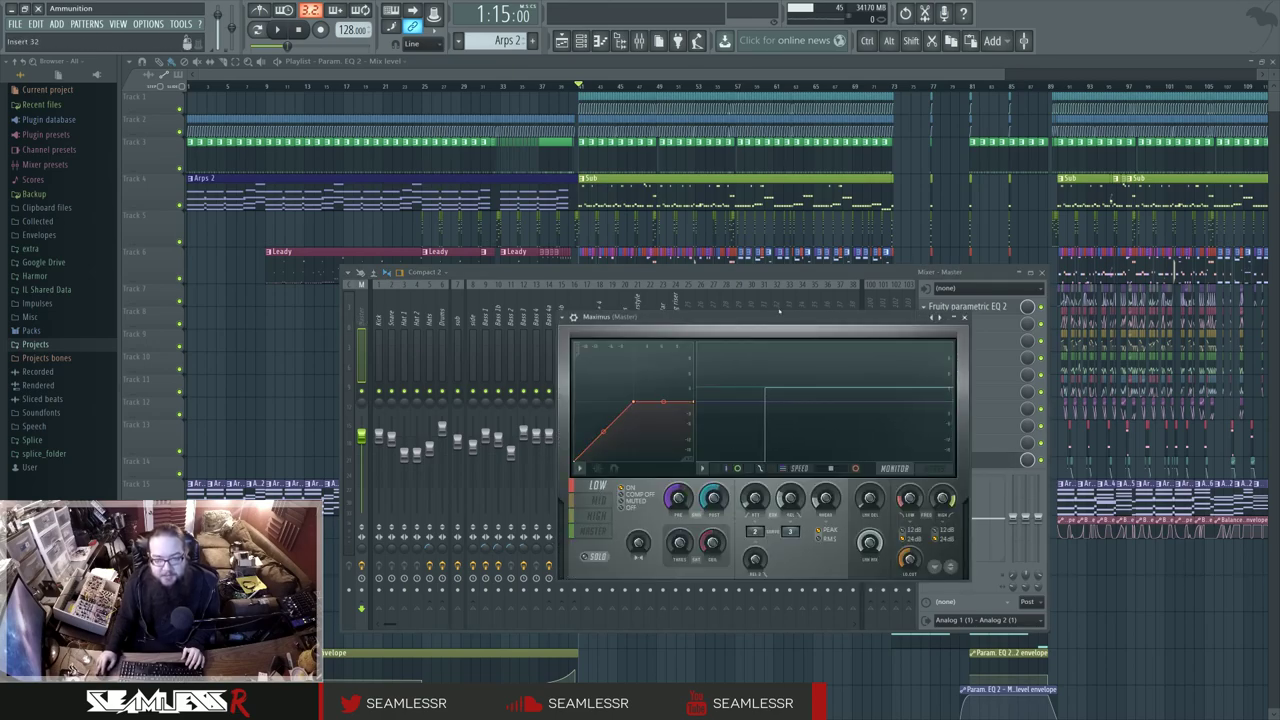
pyautogui.press('space')
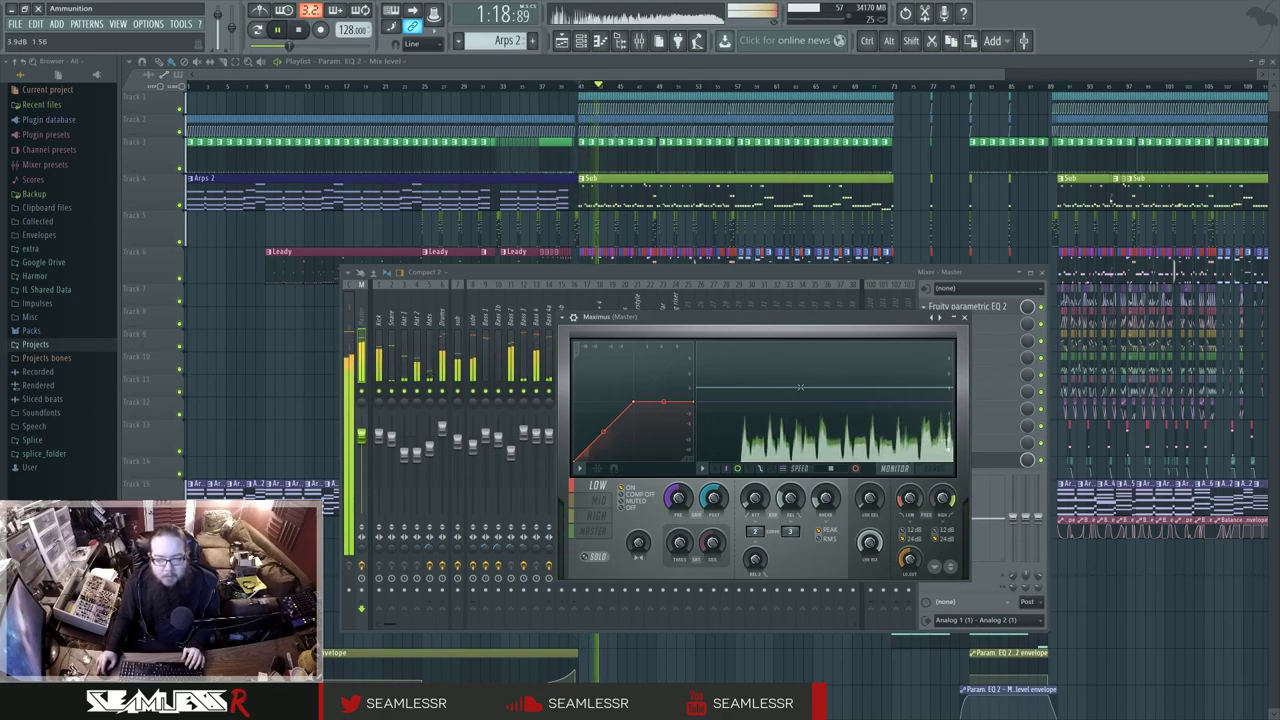
pyautogui.press('space')
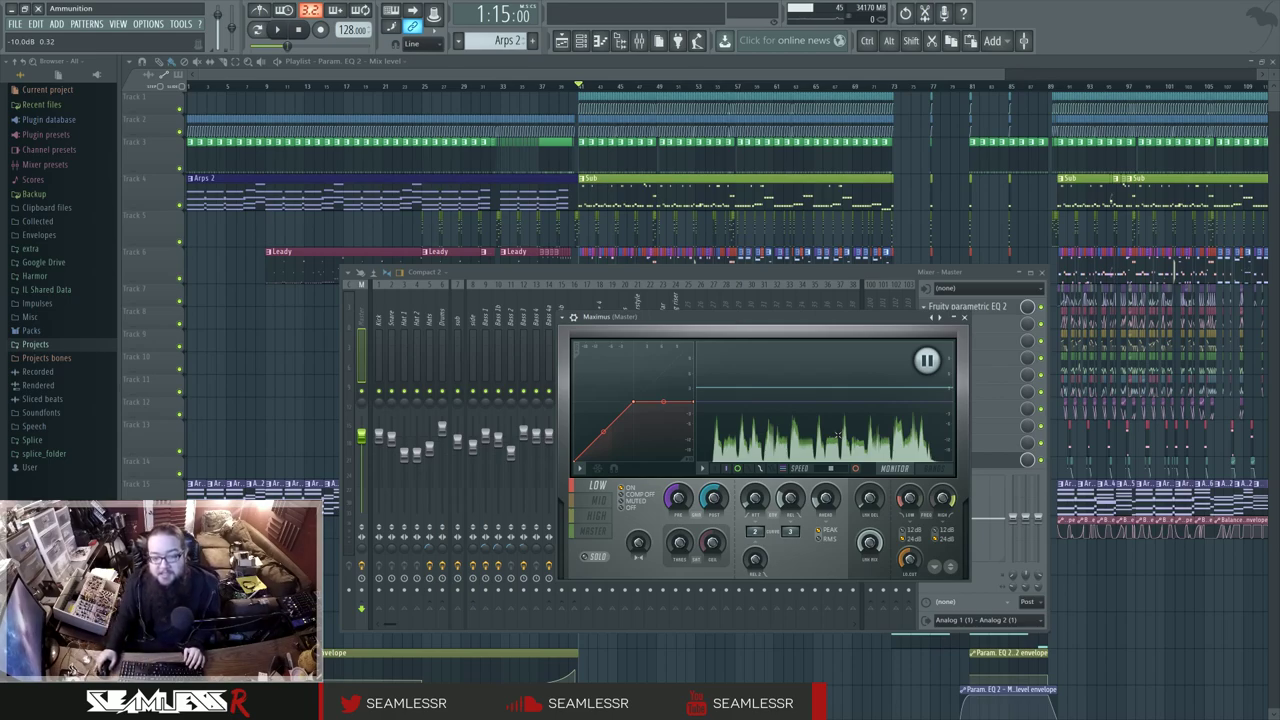
pyautogui.click(724, 410)
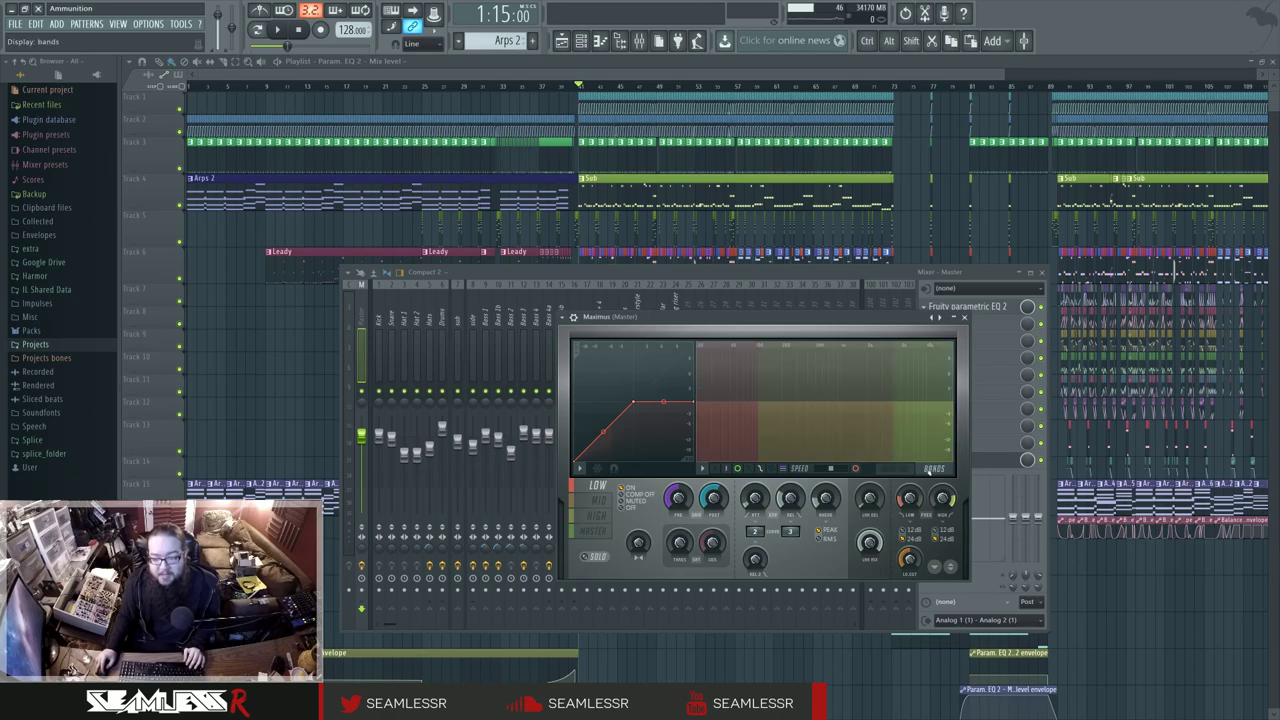
# Examine the low cut in Fruity parametric EQ 2 on the side bus.
pyautogui.click(472, 340)
pyautogui.click(966, 340)
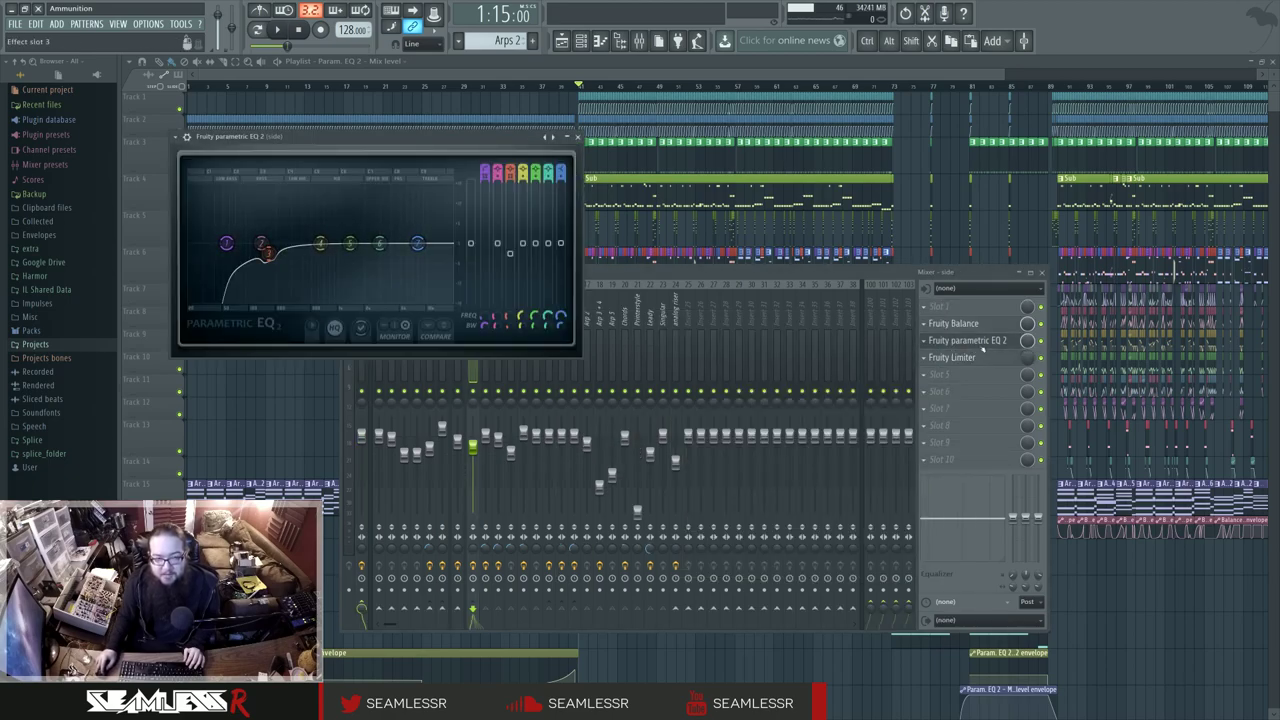
pyautogui.click(966, 340)
# Return to the Master track and play the drop while monitoring the Mid band in Maximus.
pyautogui.press('Left')
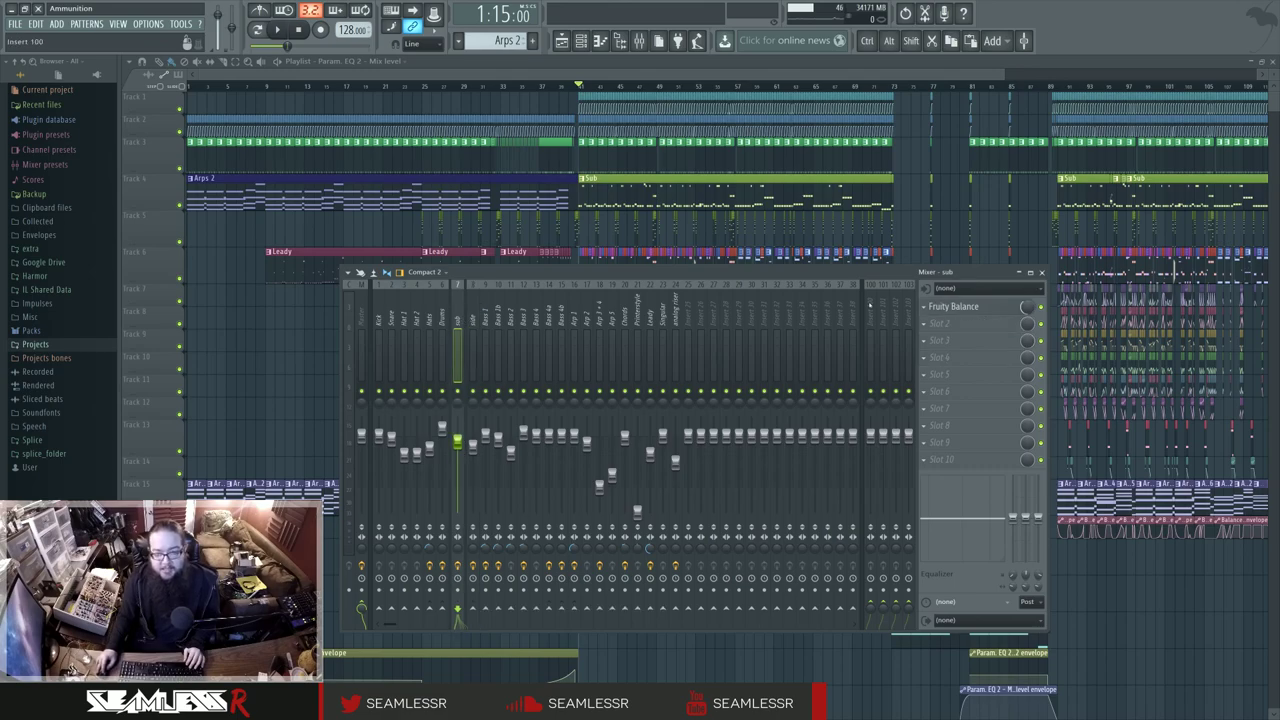
pyautogui.press('Left')
pyautogui.press('Left')
pyautogui.press('Left')
pyautogui.press('Left')
pyautogui.press('Left')
pyautogui.press('Left')
pyautogui.press('Left')
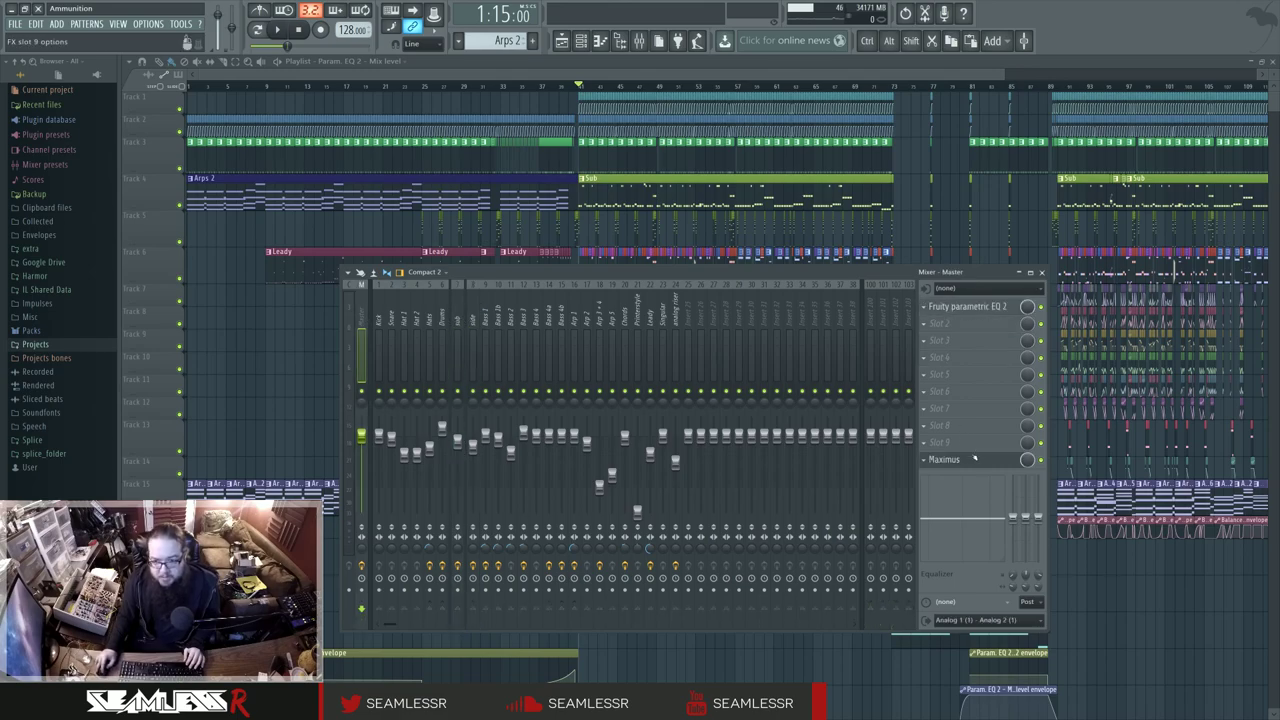
pyautogui.click(965, 459)
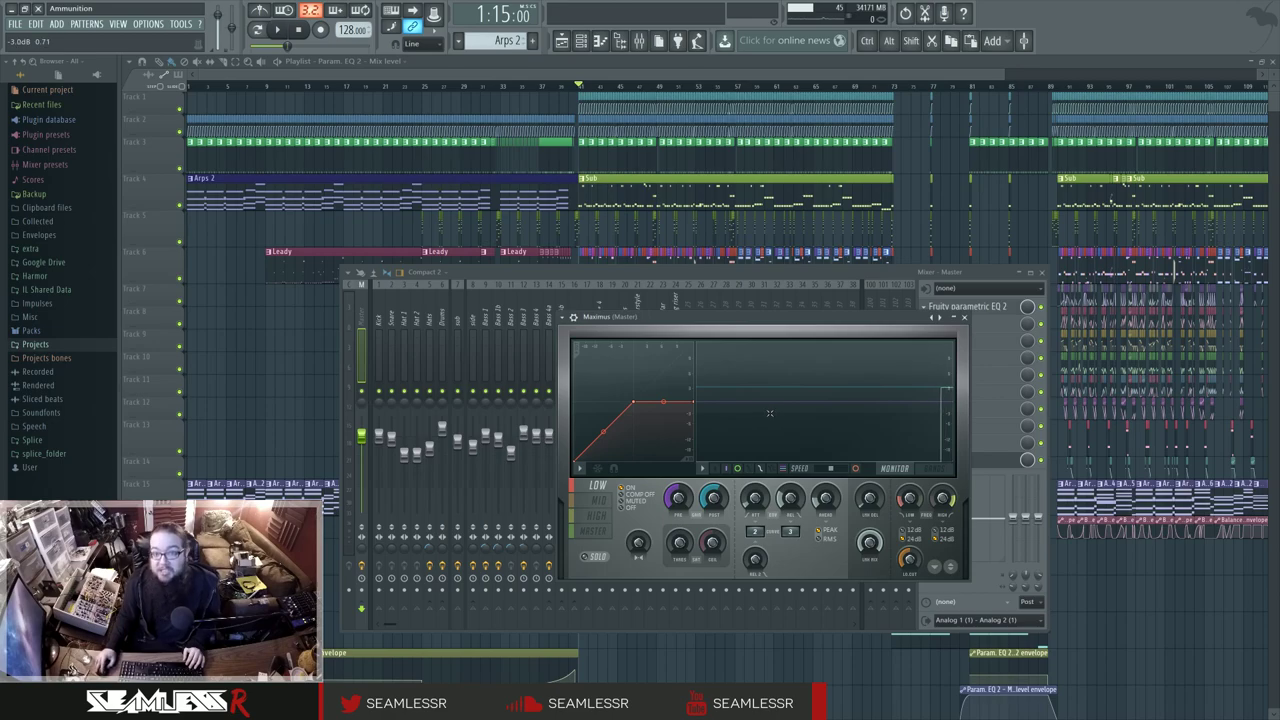
pyautogui.click(598, 500)
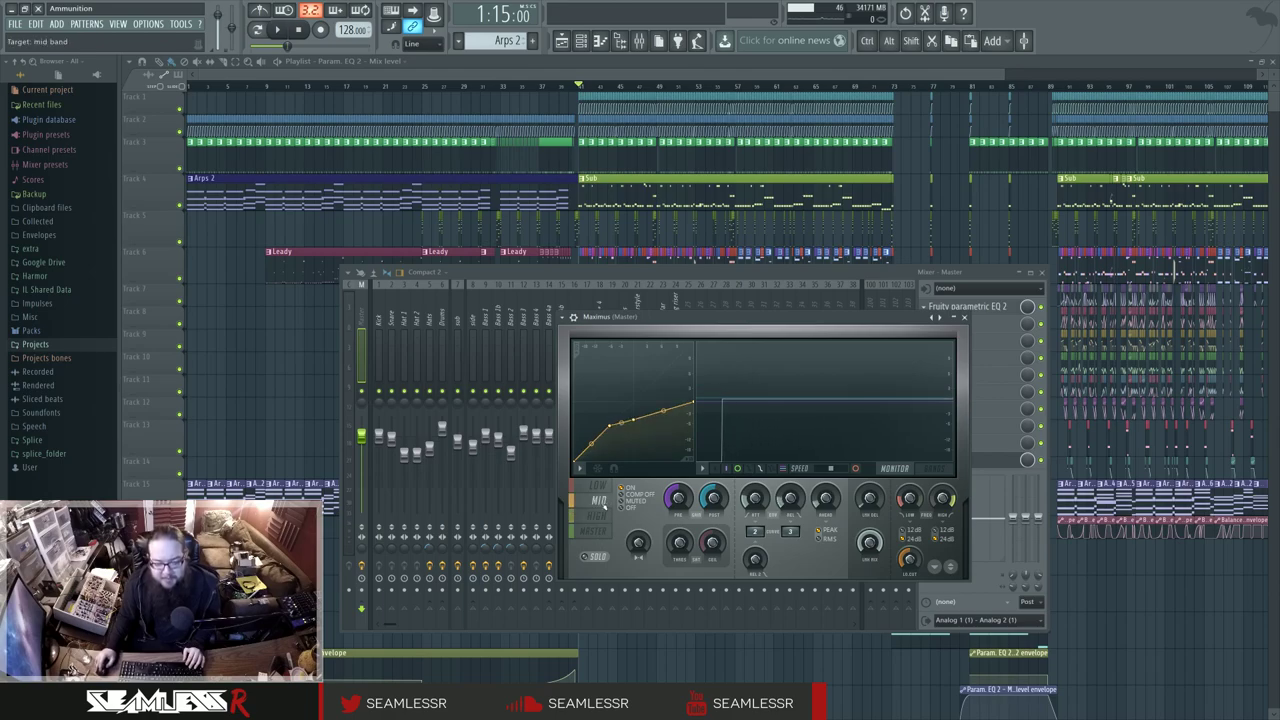
pyautogui.press('space')
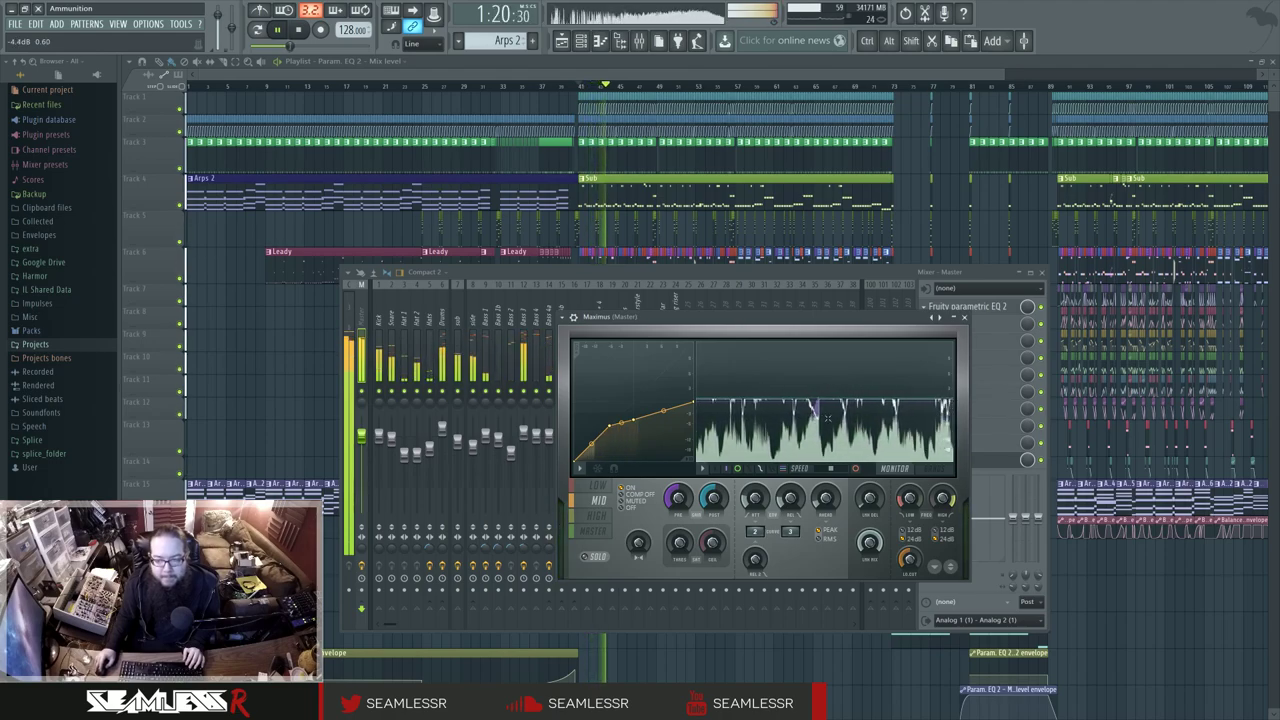
pyautogui.press('space')
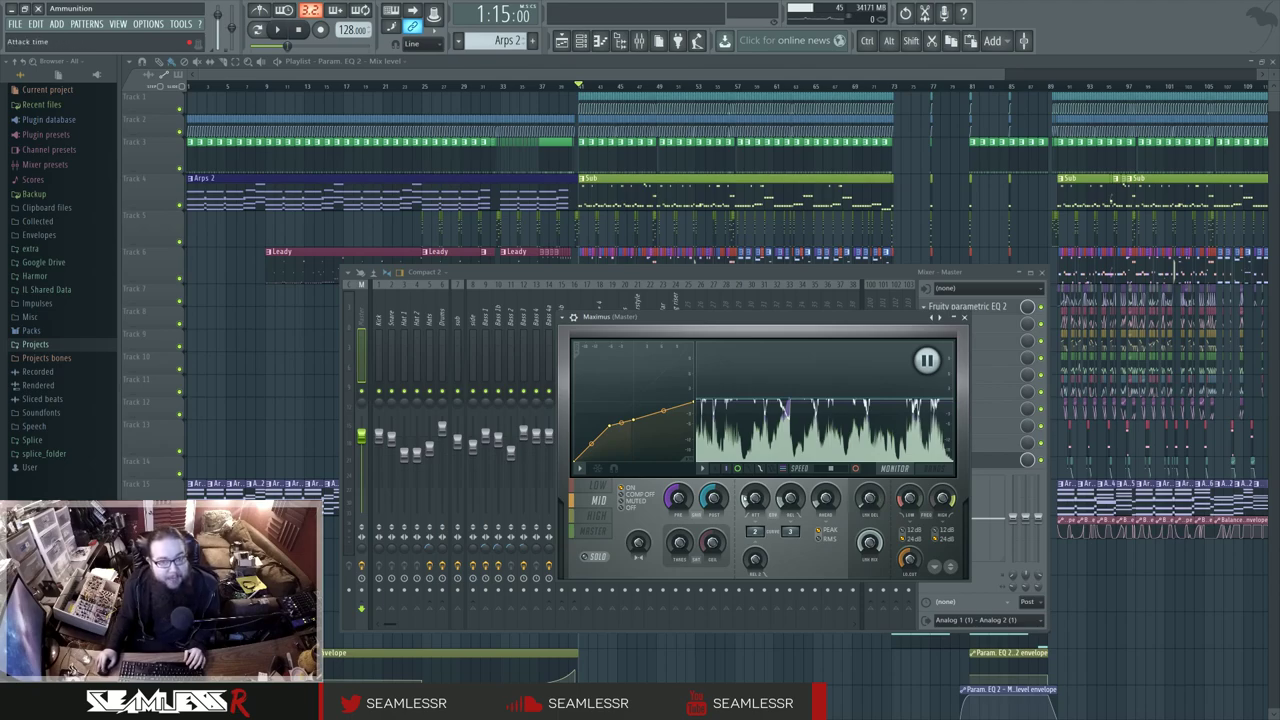
# Compare the monitored gain reduction of the High and Mid bands in the Master track's Maximus.
pyautogui.click(600, 514)
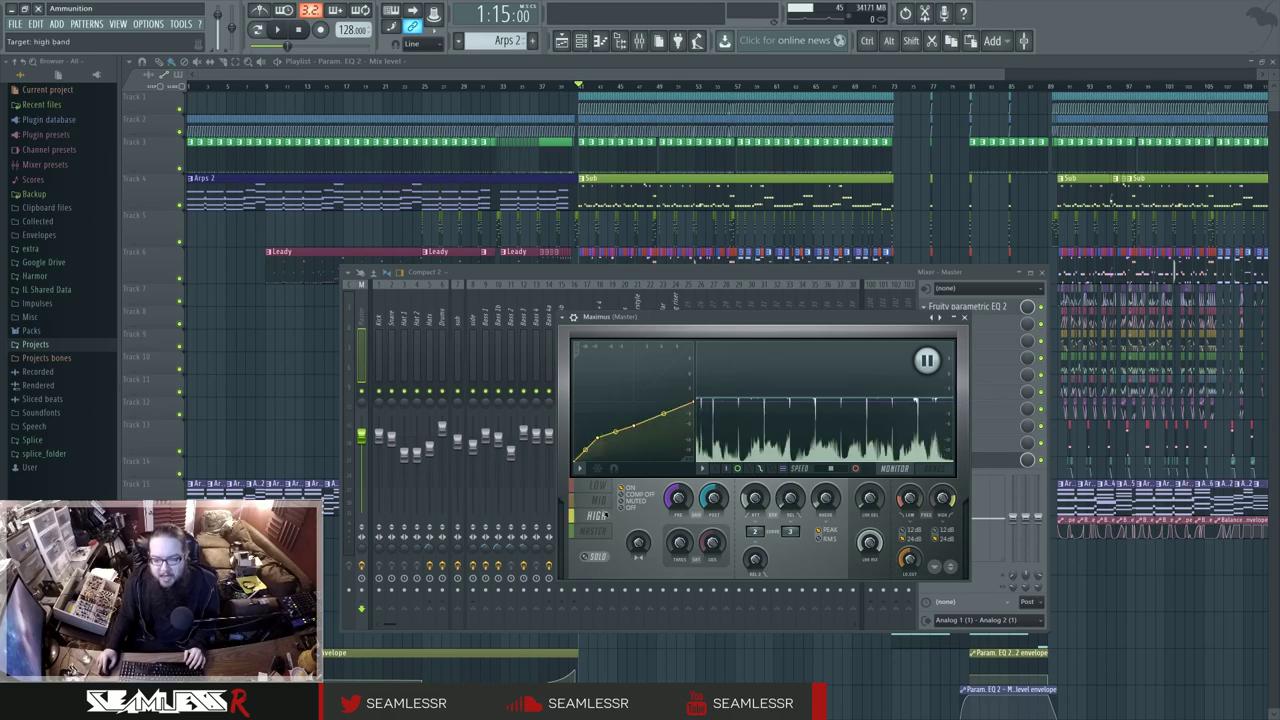
pyautogui.click(600, 500)
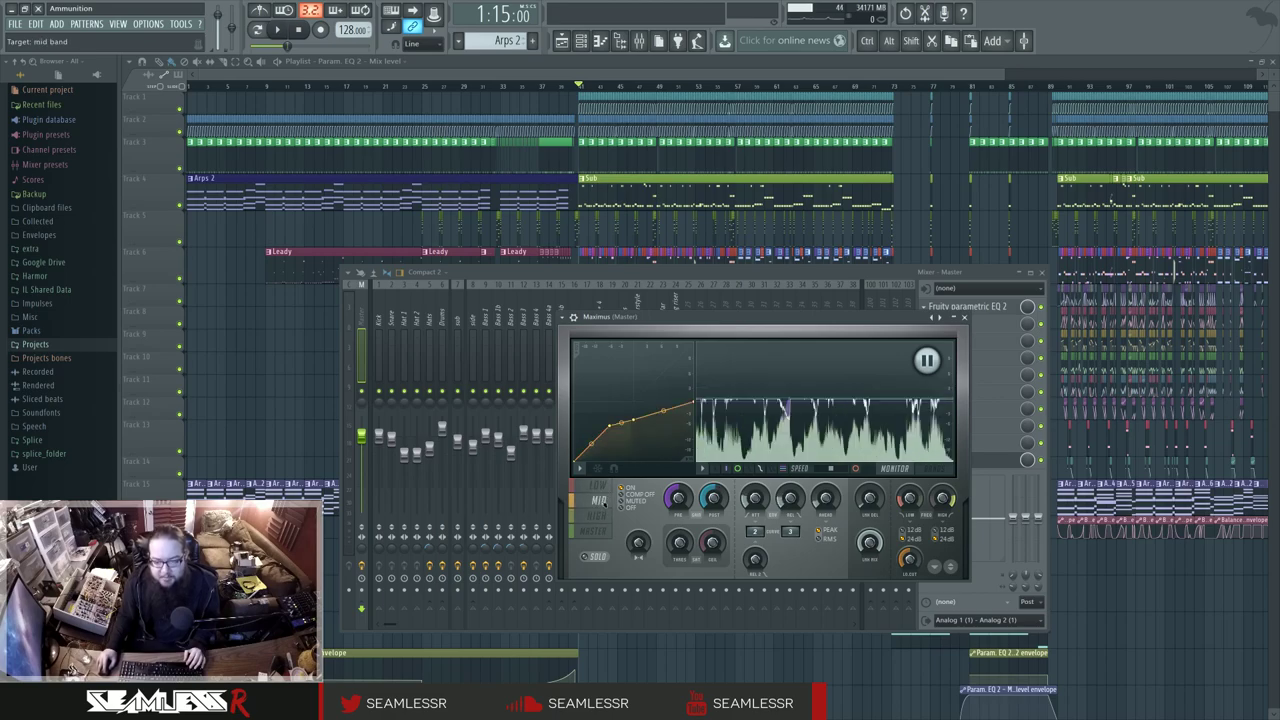
pyautogui.click(604, 515)
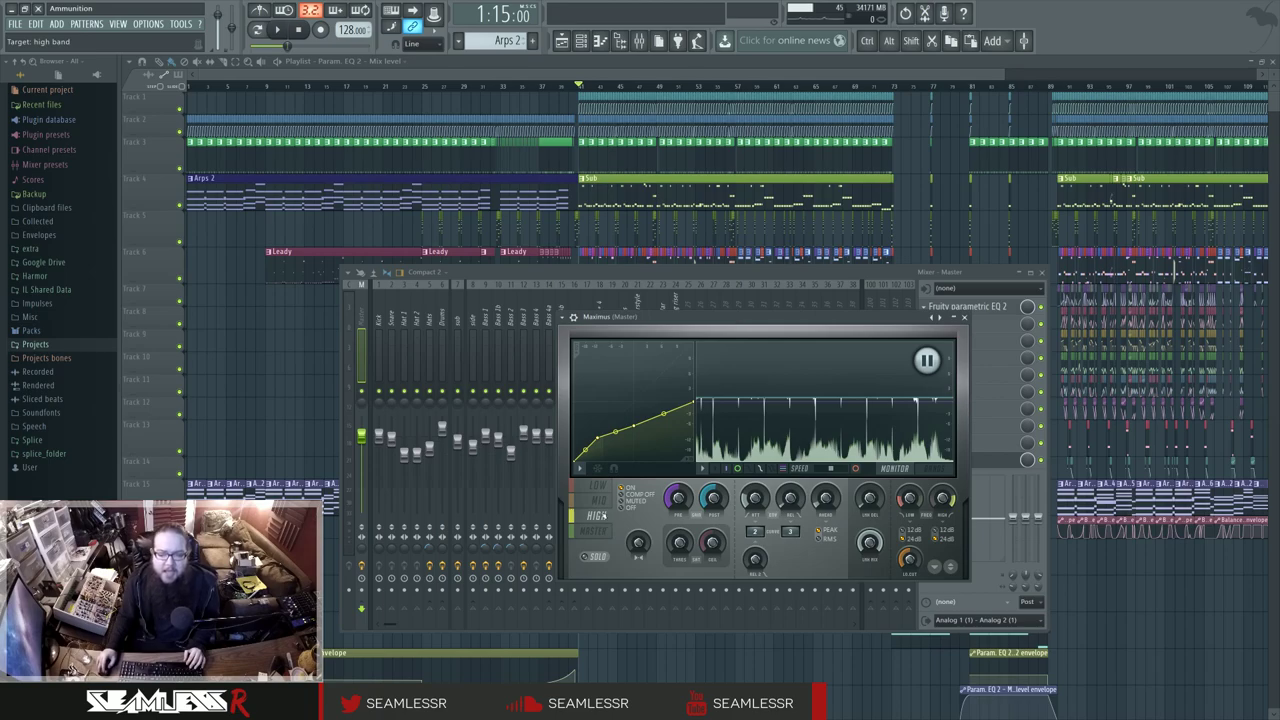
pyautogui.scroll(1, 754, 498)
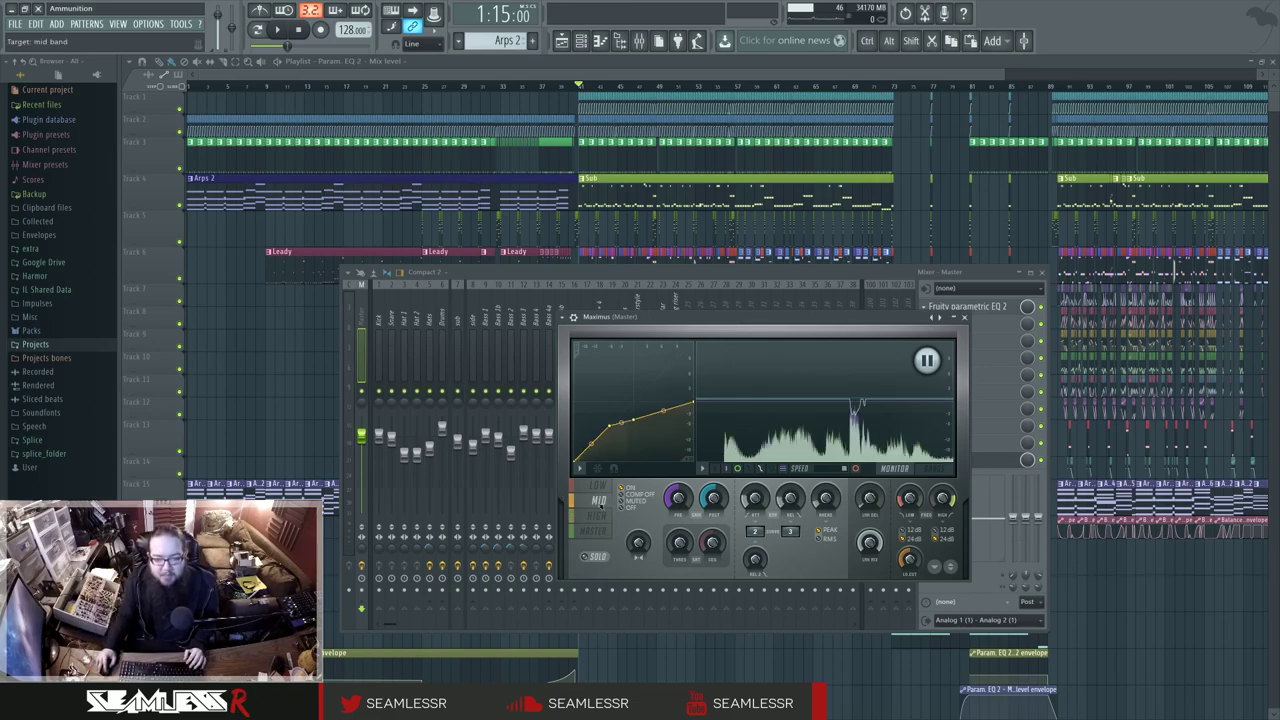
pyautogui.click(850, 408)
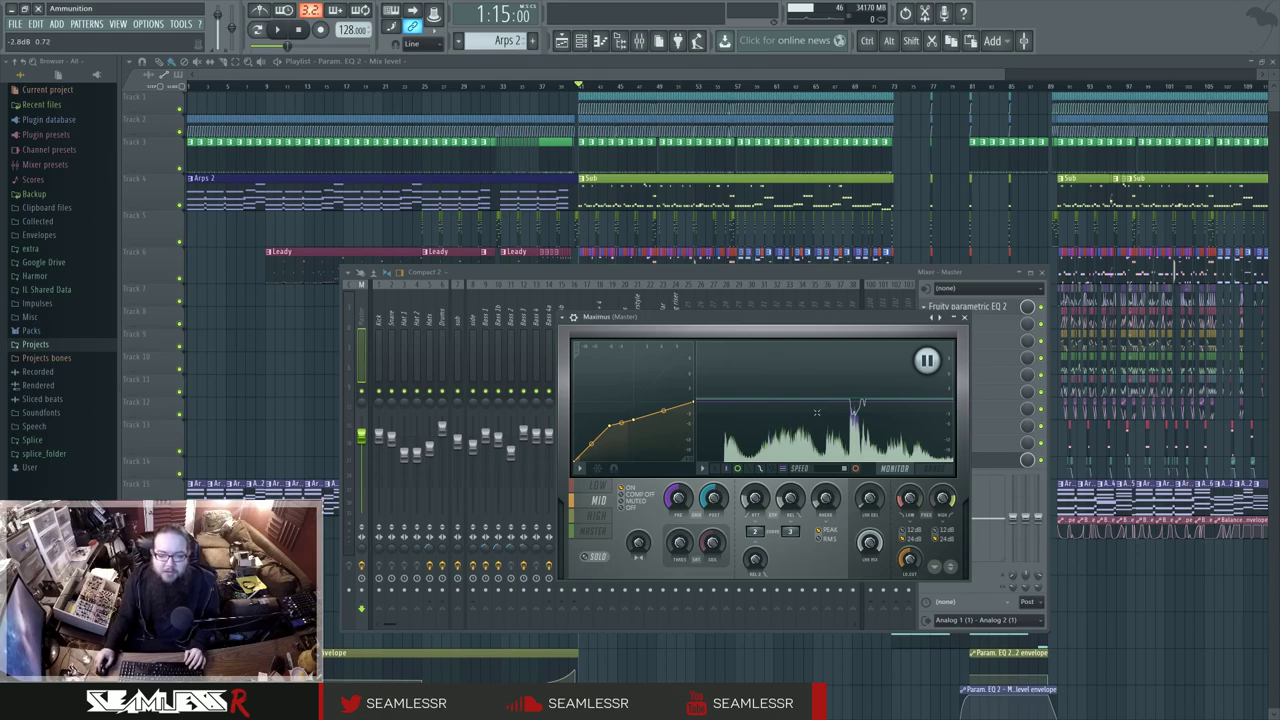
pyautogui.moveTo(790, 318); pyautogui.dragTo(820, 340)
# Look through the effects on the Drums, Hat 1 and Hat 2 mixer tracks.
pyautogui.click(442, 340)
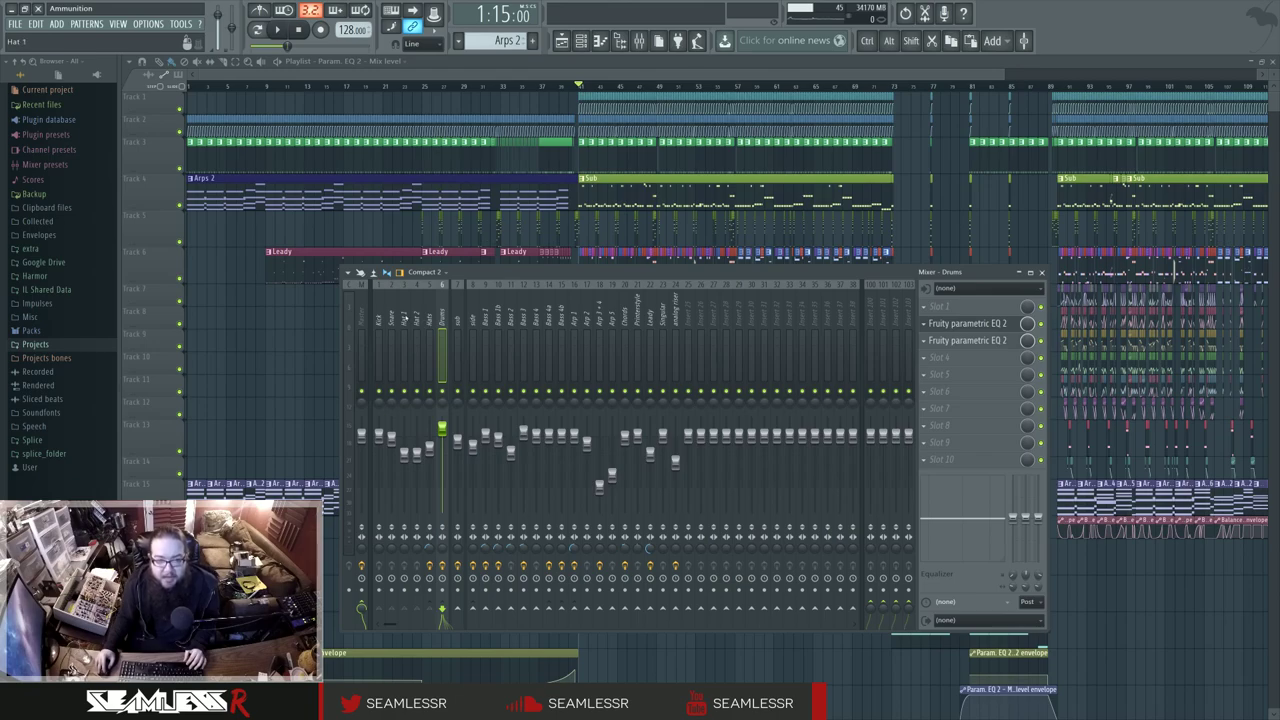
pyautogui.click(404, 350)
pyautogui.click(417, 350)
# Play the start of the drop while watching the Fruity Limiter on the Hats mixer track.
pyautogui.click(429, 350)
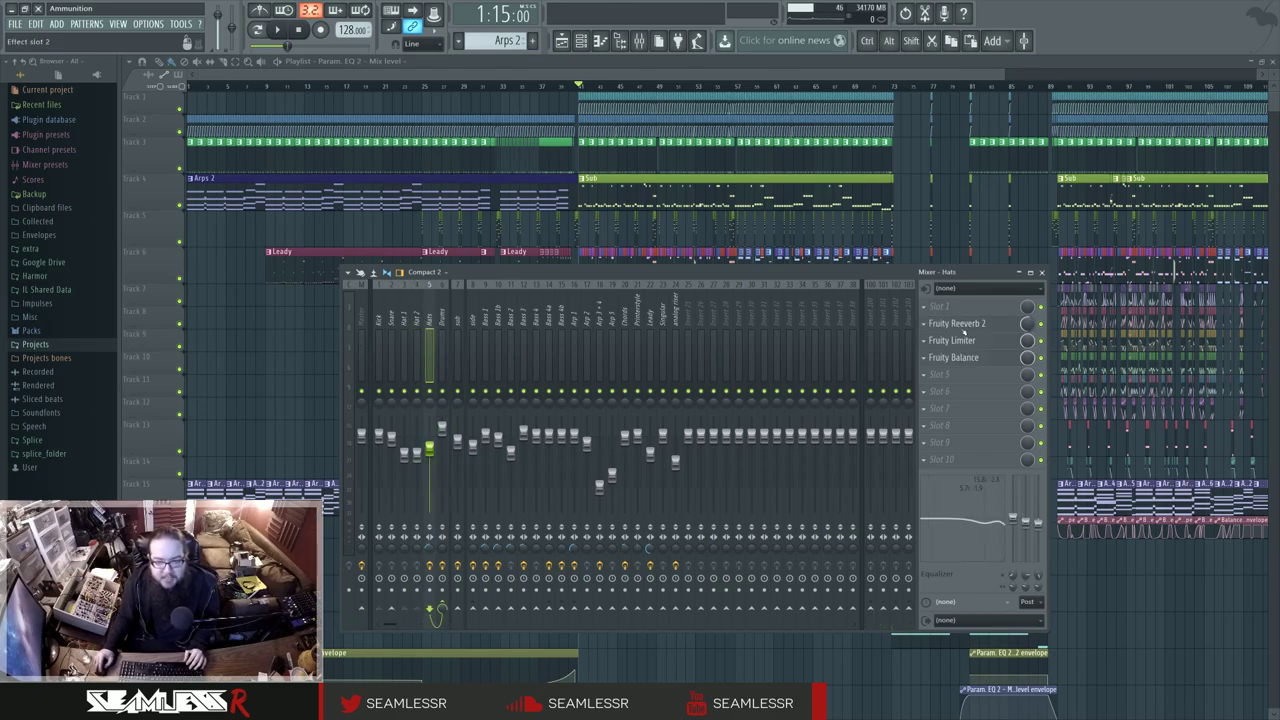
pyautogui.click(955, 341)
pyautogui.click(955, 341)
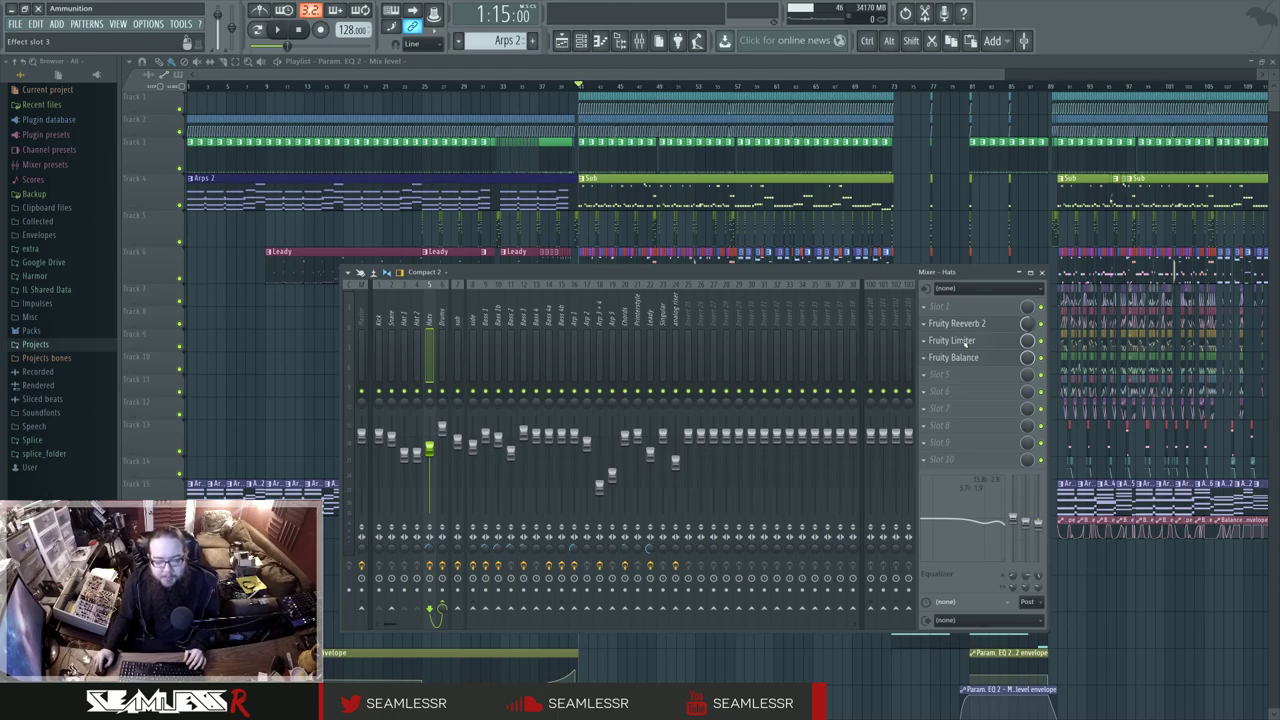
pyautogui.click(982, 342)
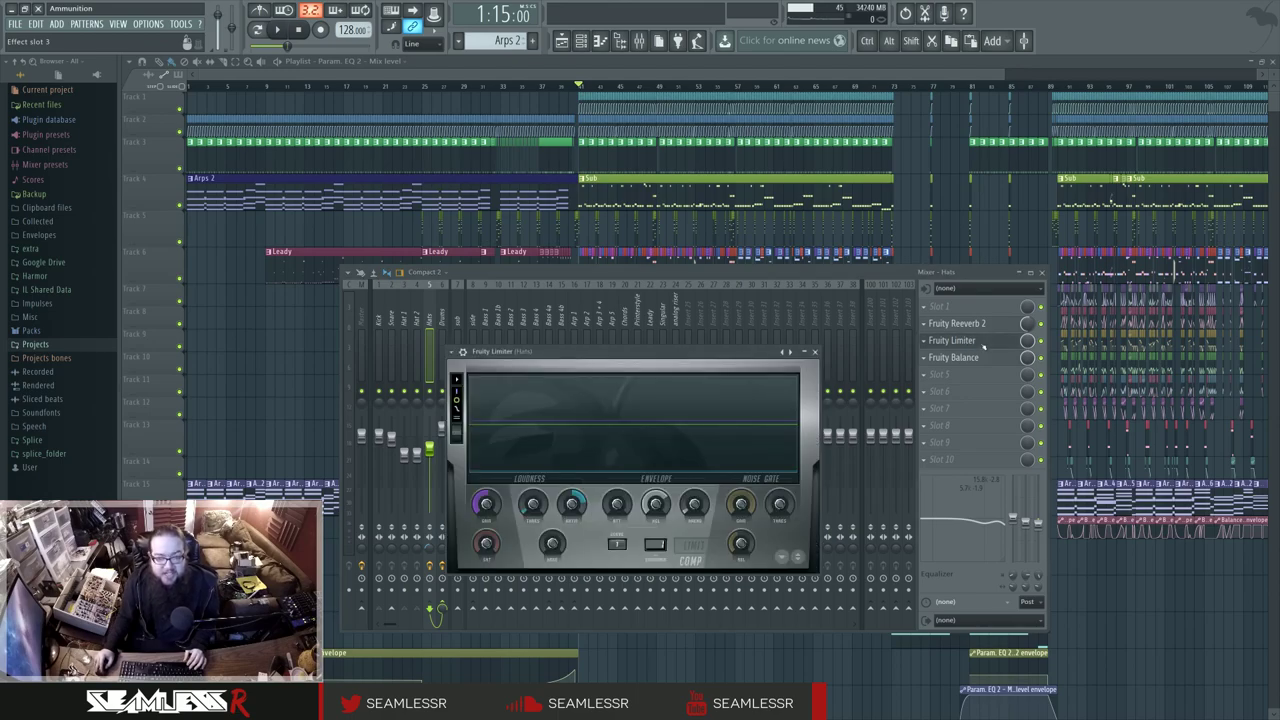
pyautogui.press('space')
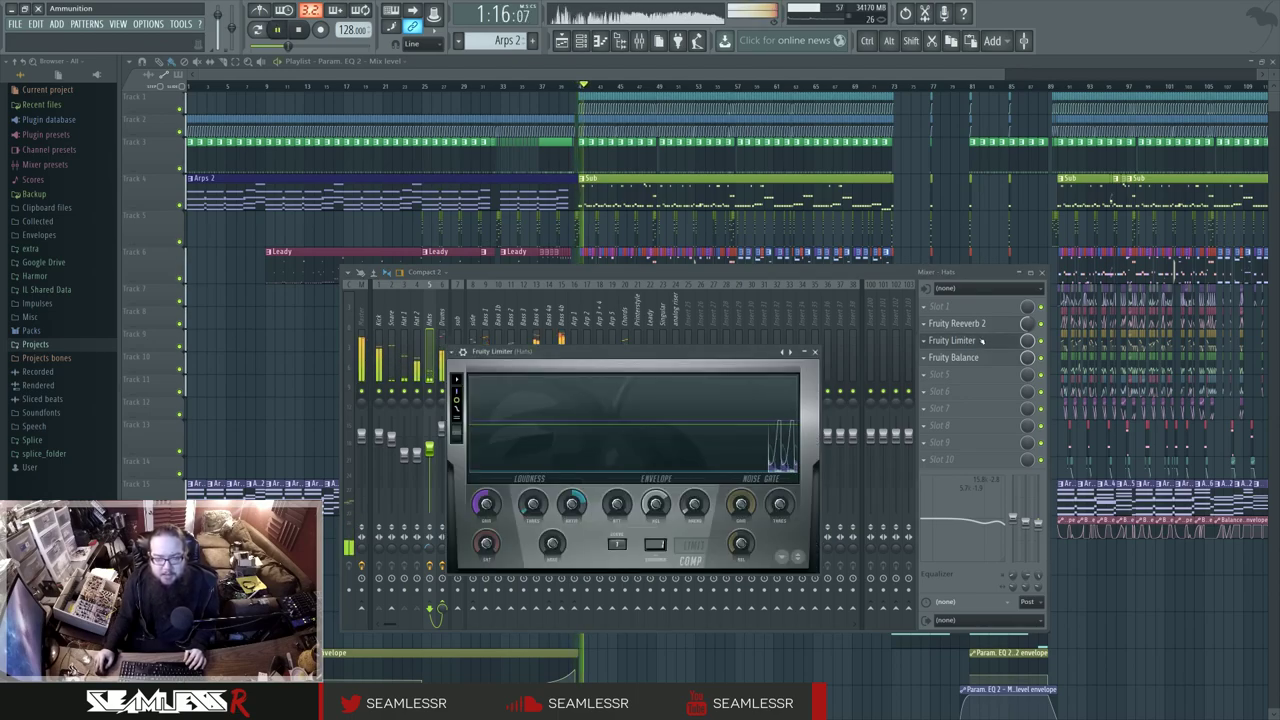
pyautogui.press('space')
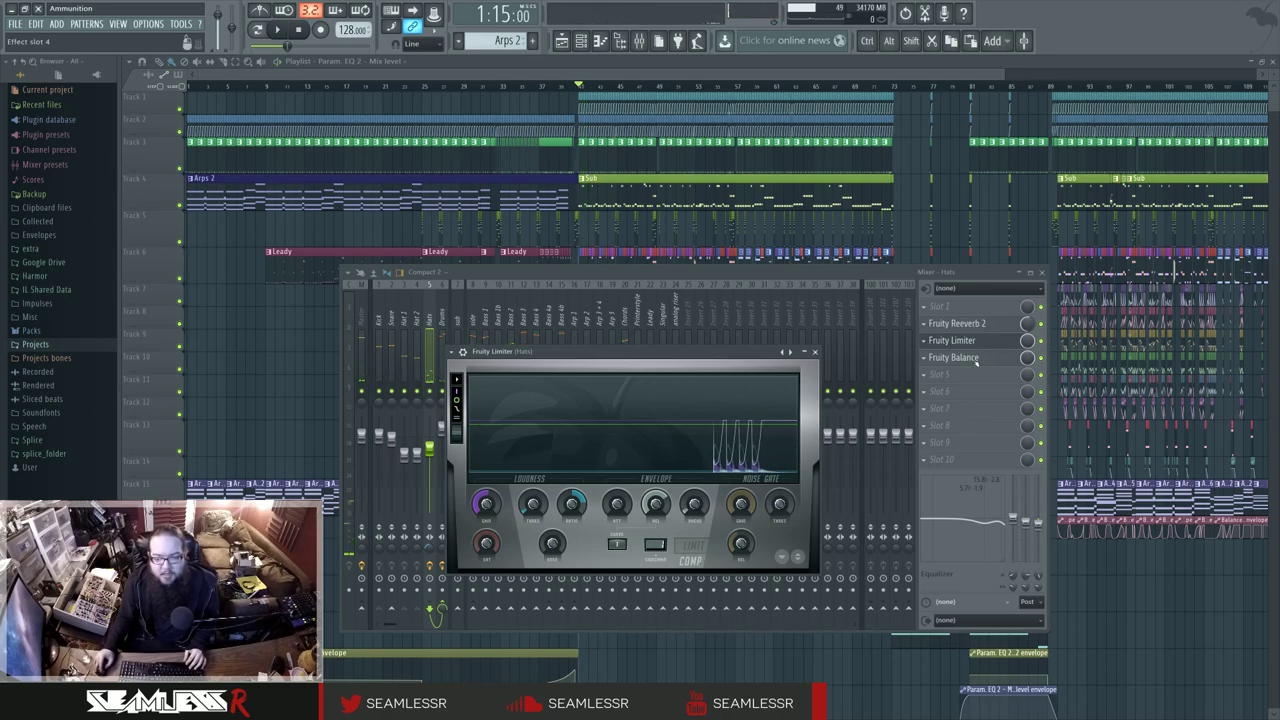
pyautogui.click(762, 282)
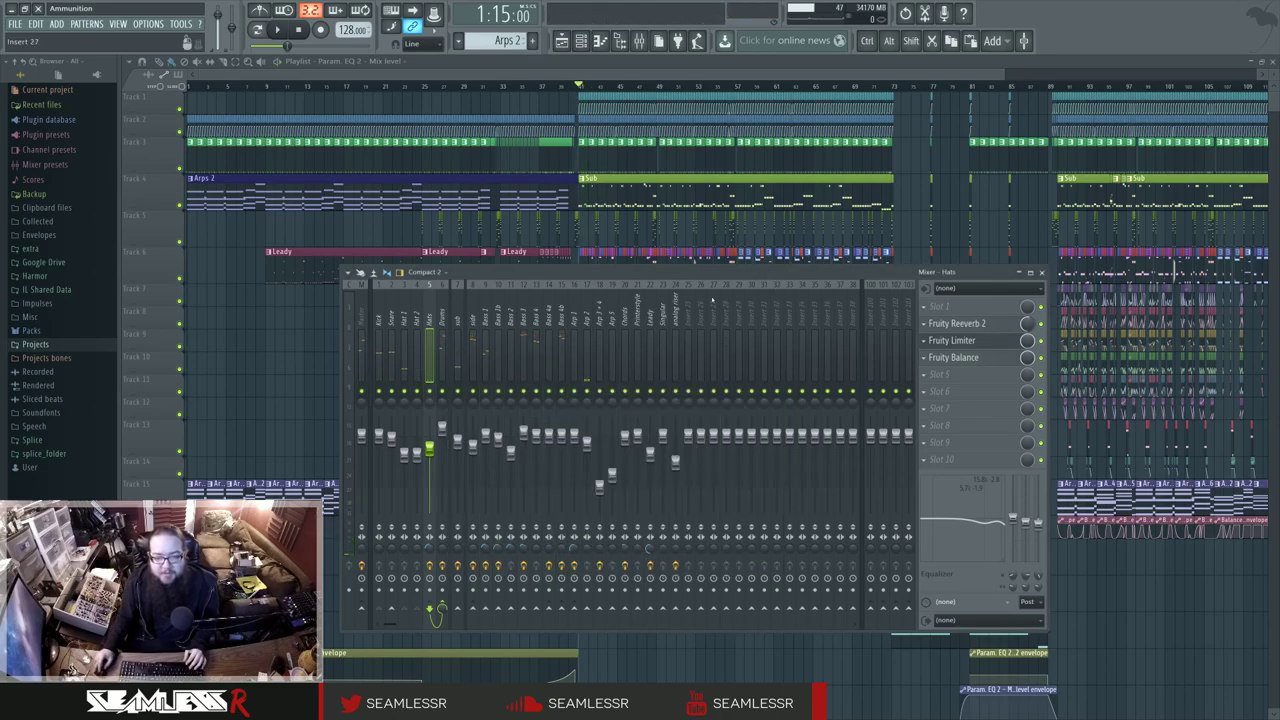
# Check the effects on the Snare and Hats mixer tracks, and open Maximus on the Master track.
pyautogui.click(391, 340)
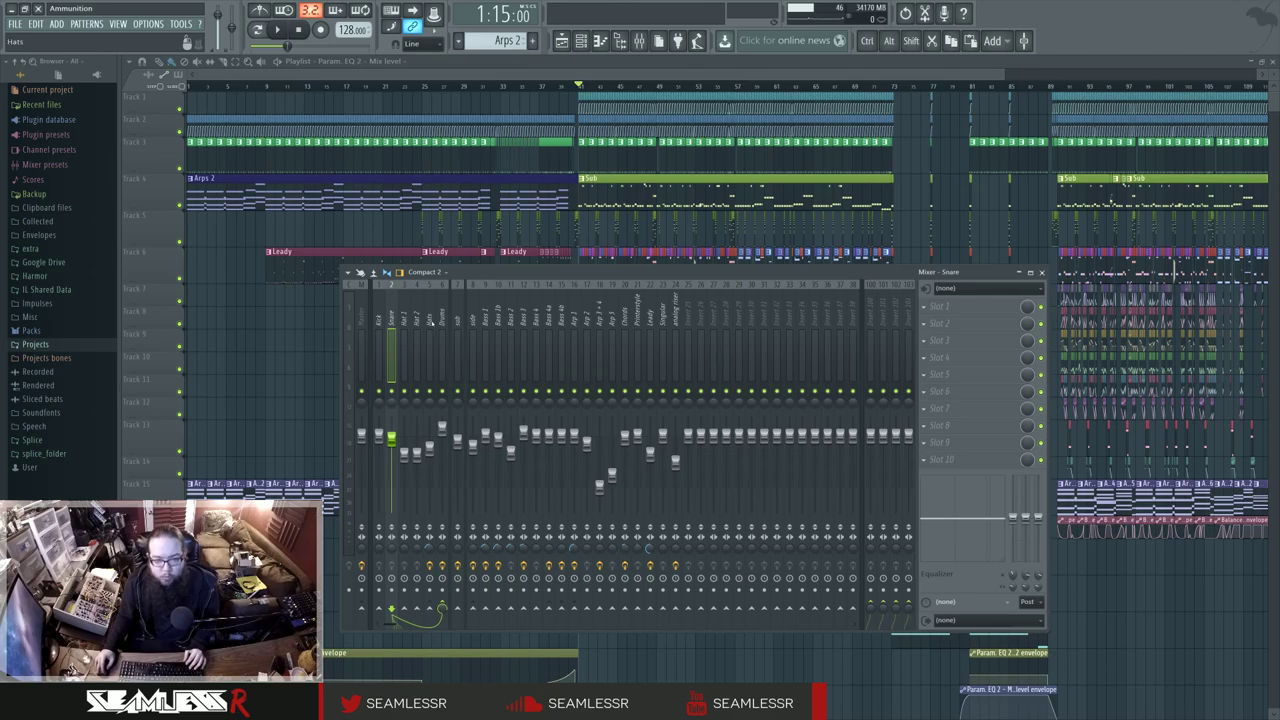
pyautogui.click(430, 320)
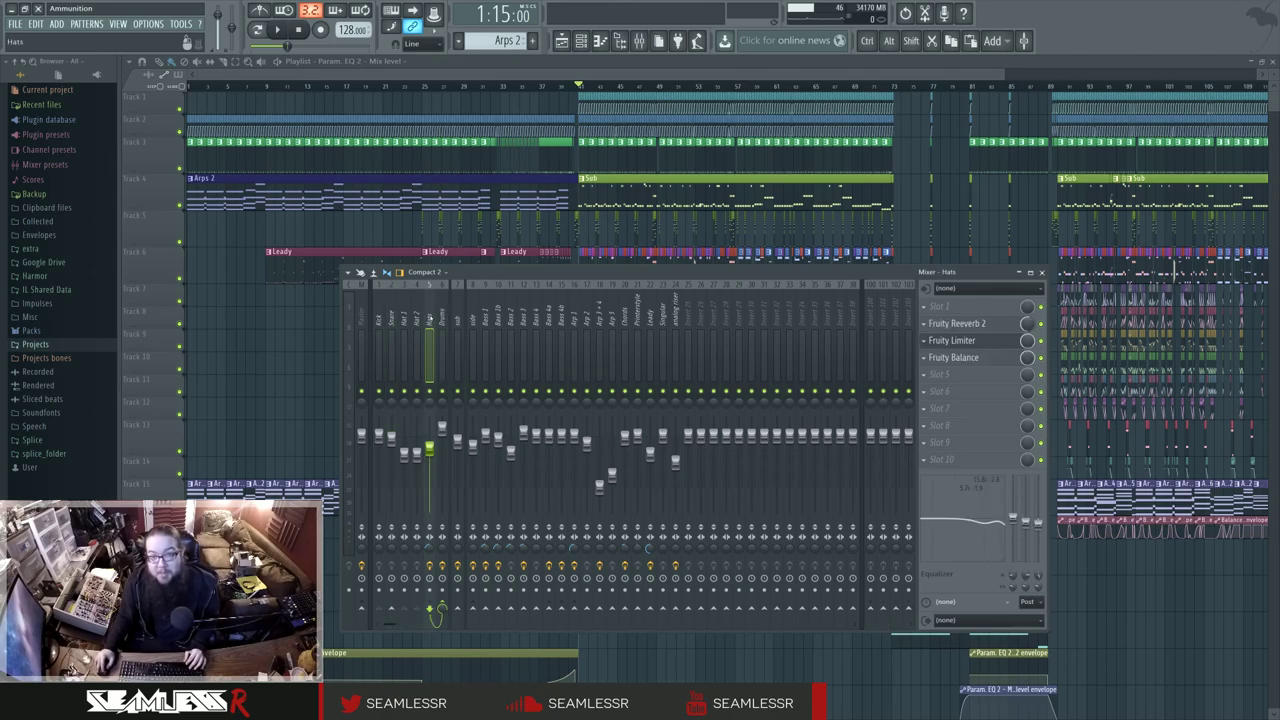
pyautogui.click(361, 350)
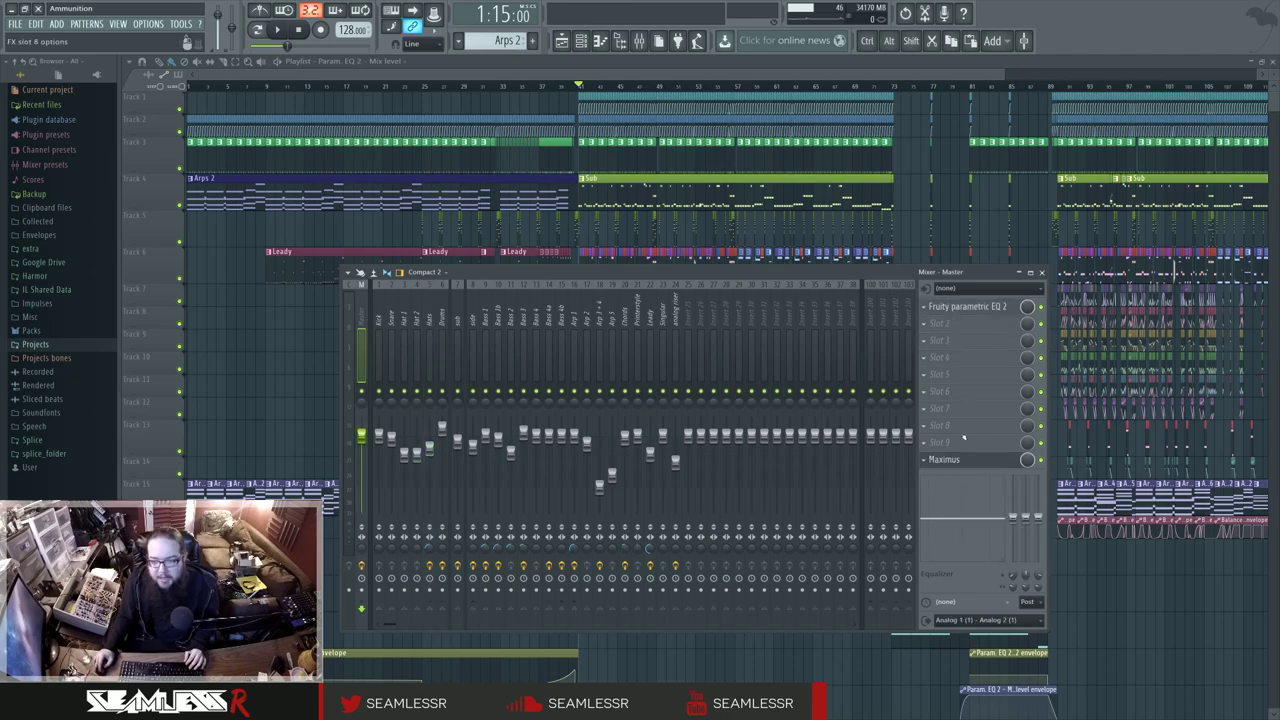
pyautogui.click(966, 462)
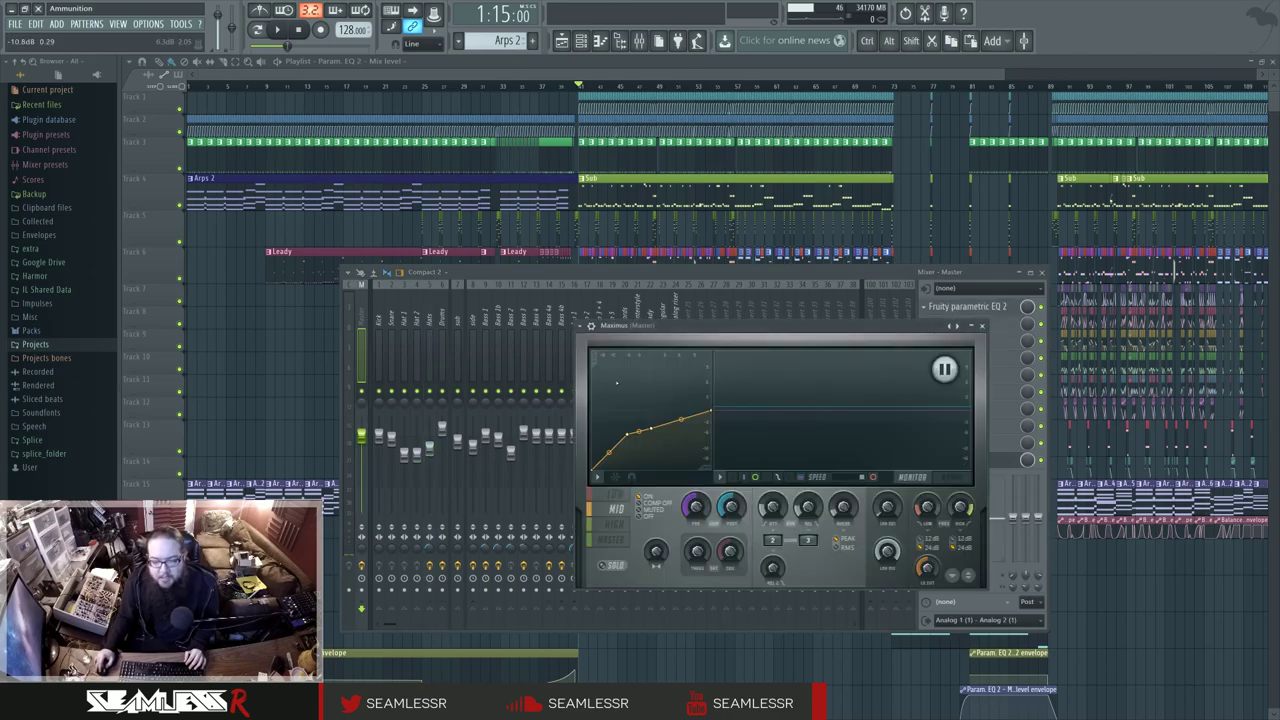
# Compare the compression curves of the Mid, High, Low and Master bands in the Master track's Maximus.
pyautogui.click(620, 510)
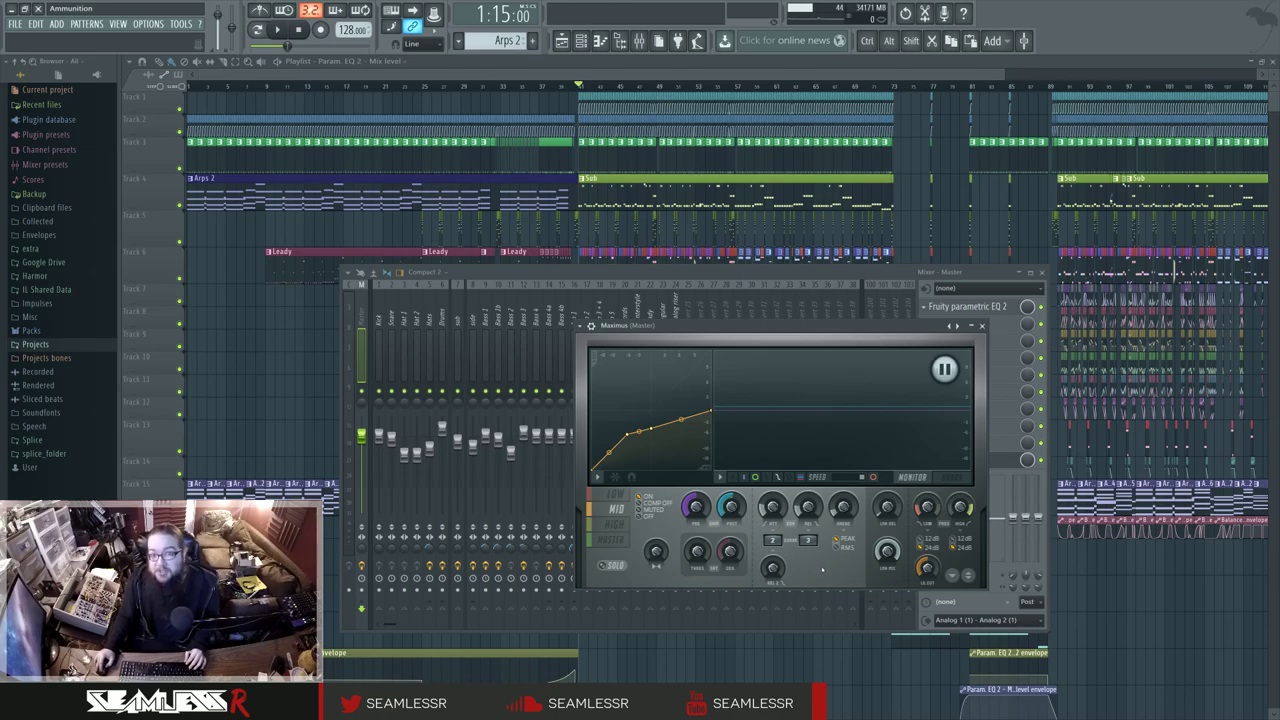
pyautogui.click(614, 524)
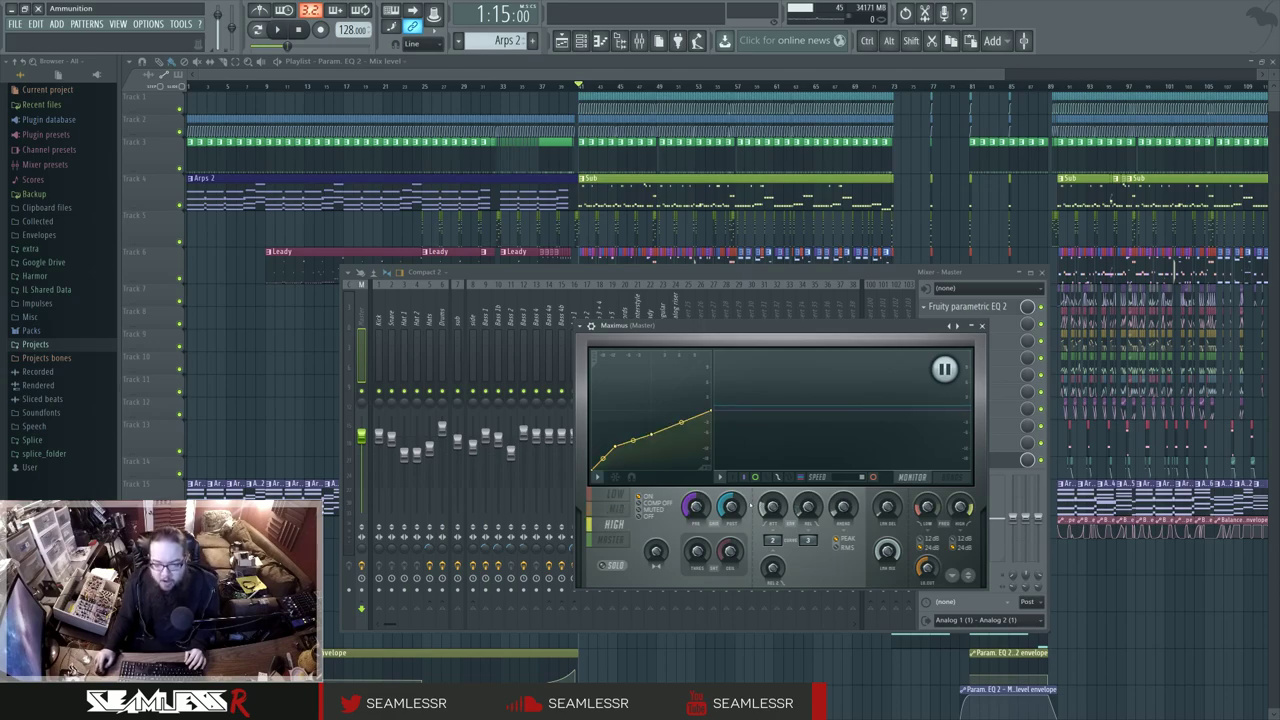
pyautogui.click(622, 496)
pyautogui.click(626, 525)
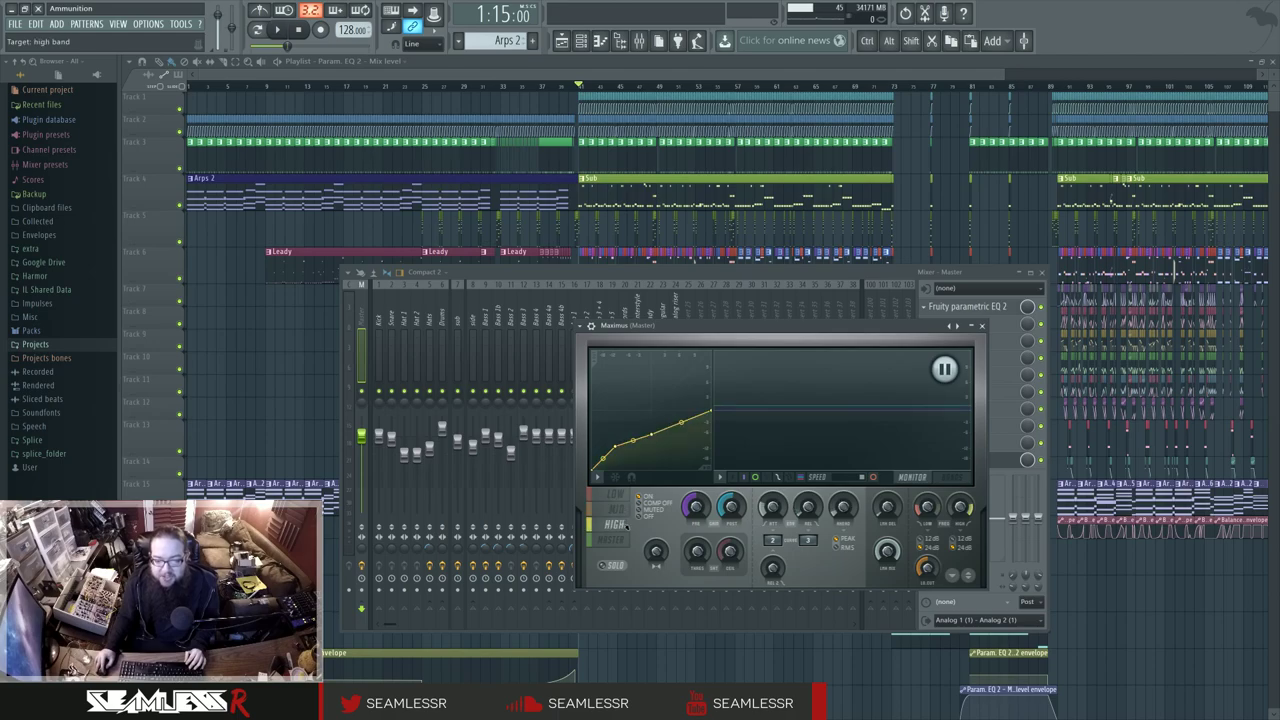
pyautogui.click(612, 540)
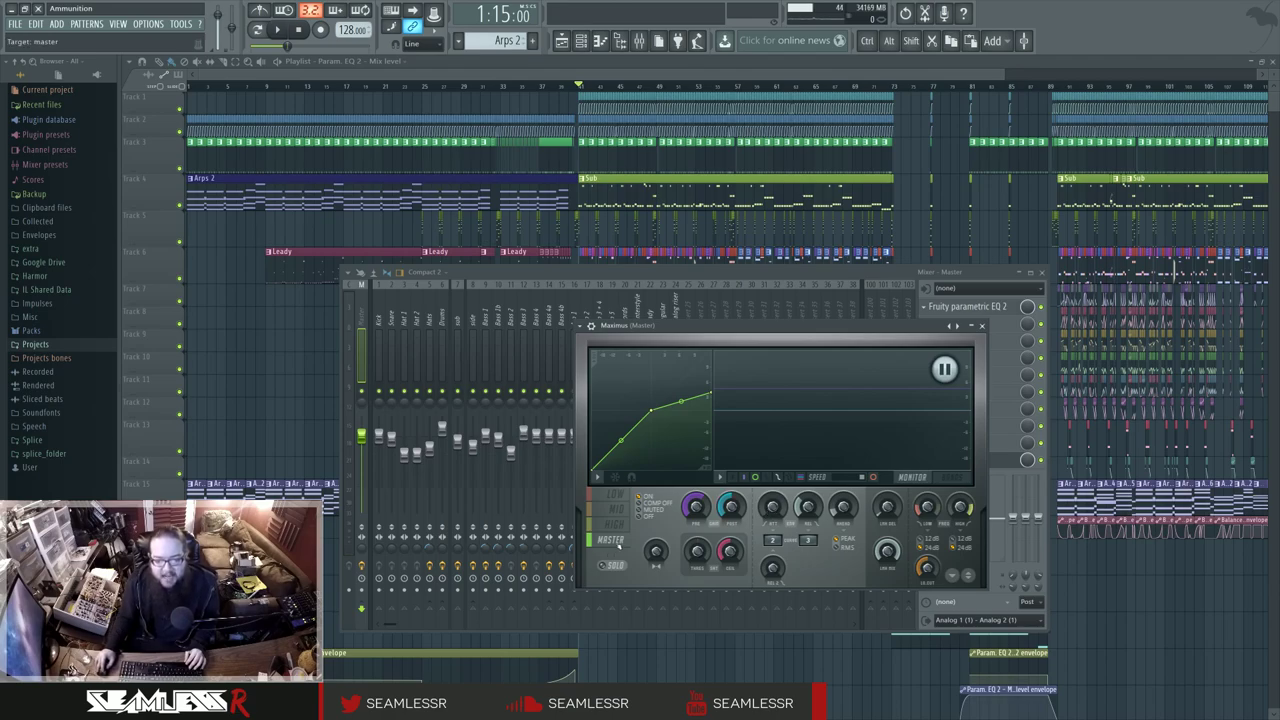
pyautogui.click(617, 525)
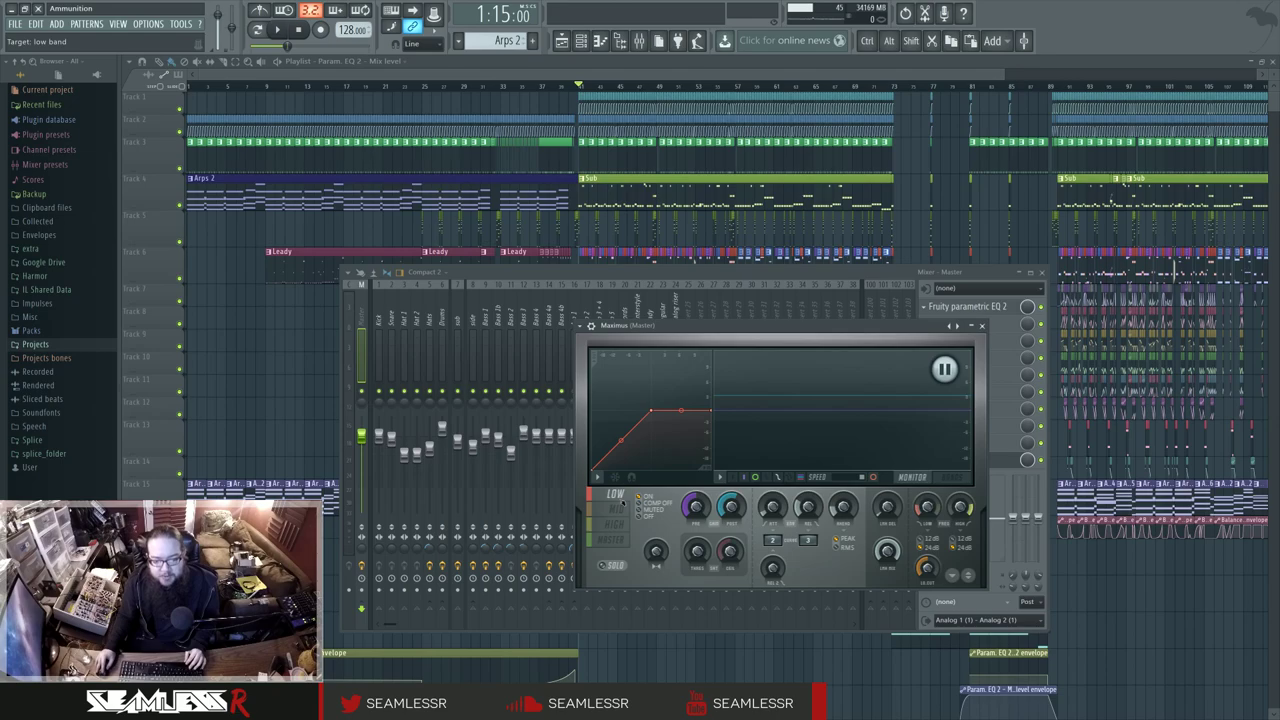
pyautogui.click(615, 494)
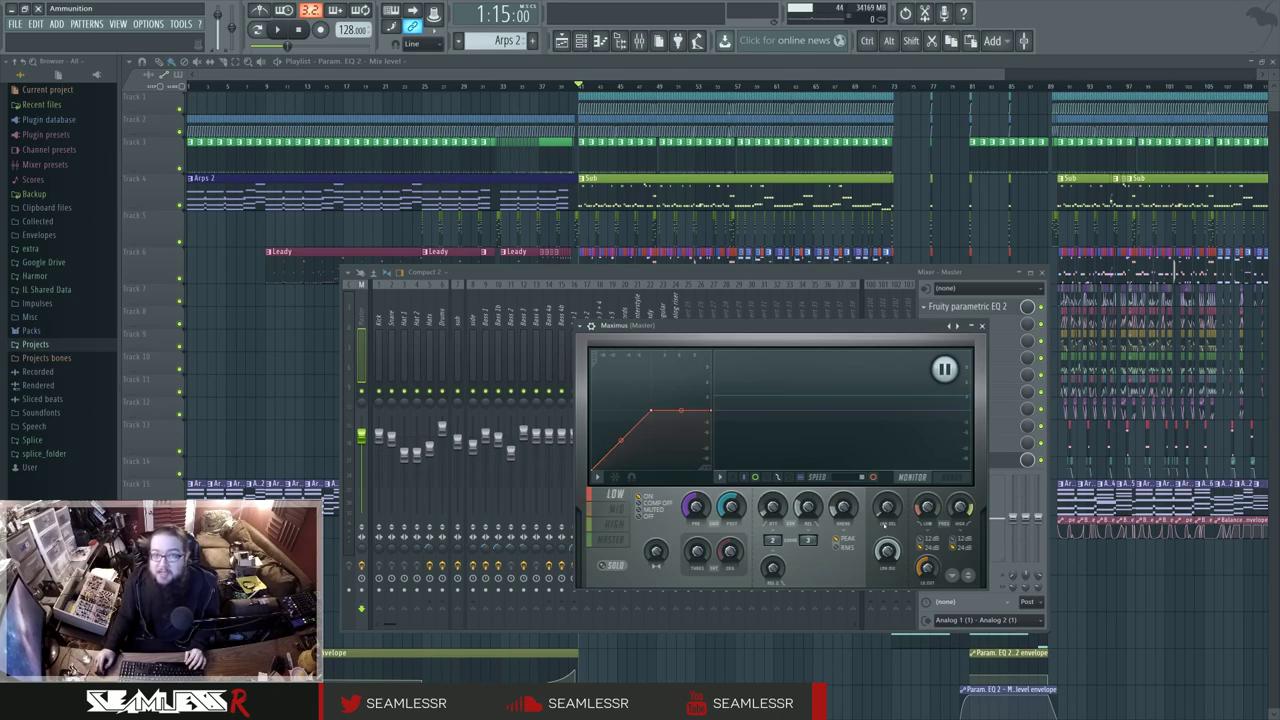
# Demonstrate the Master band's curve by lowering its end point to 0.0 dB, raising it to about 5.2 dB and restoring its original shape.
pyautogui.click(610, 539)
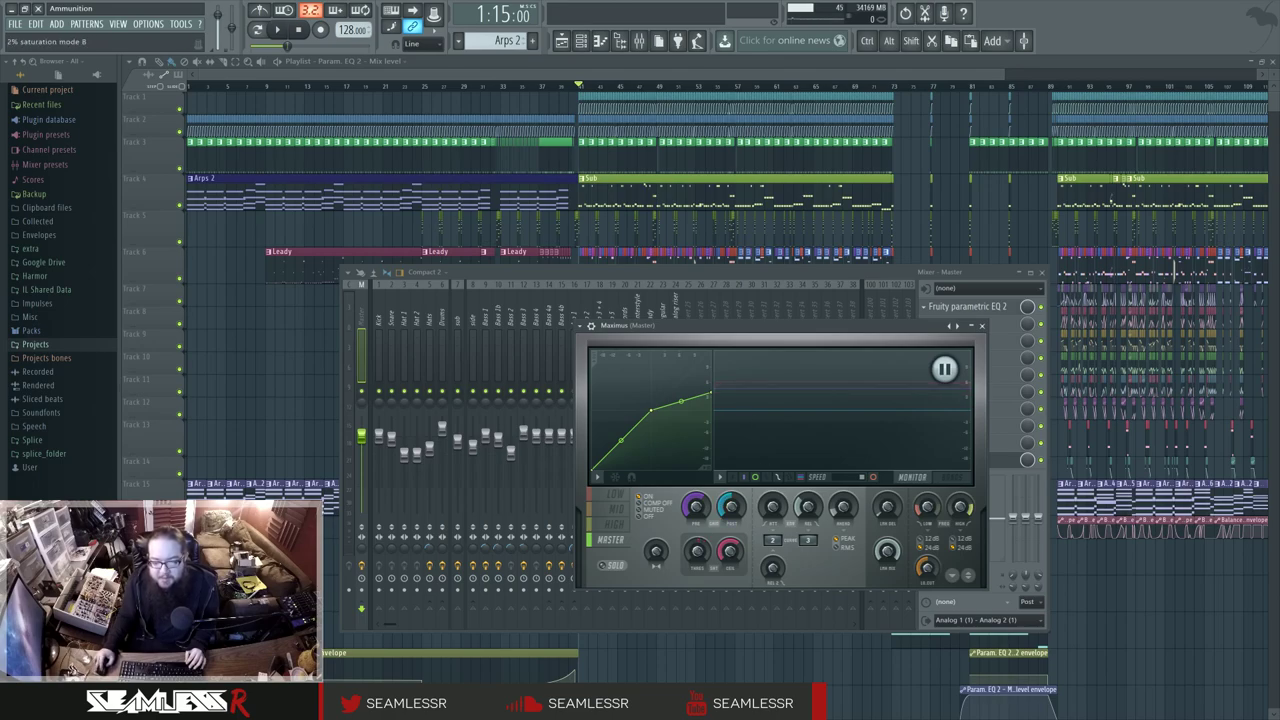
pyautogui.moveTo(730, 552); pyautogui.dragTo(730, 560)
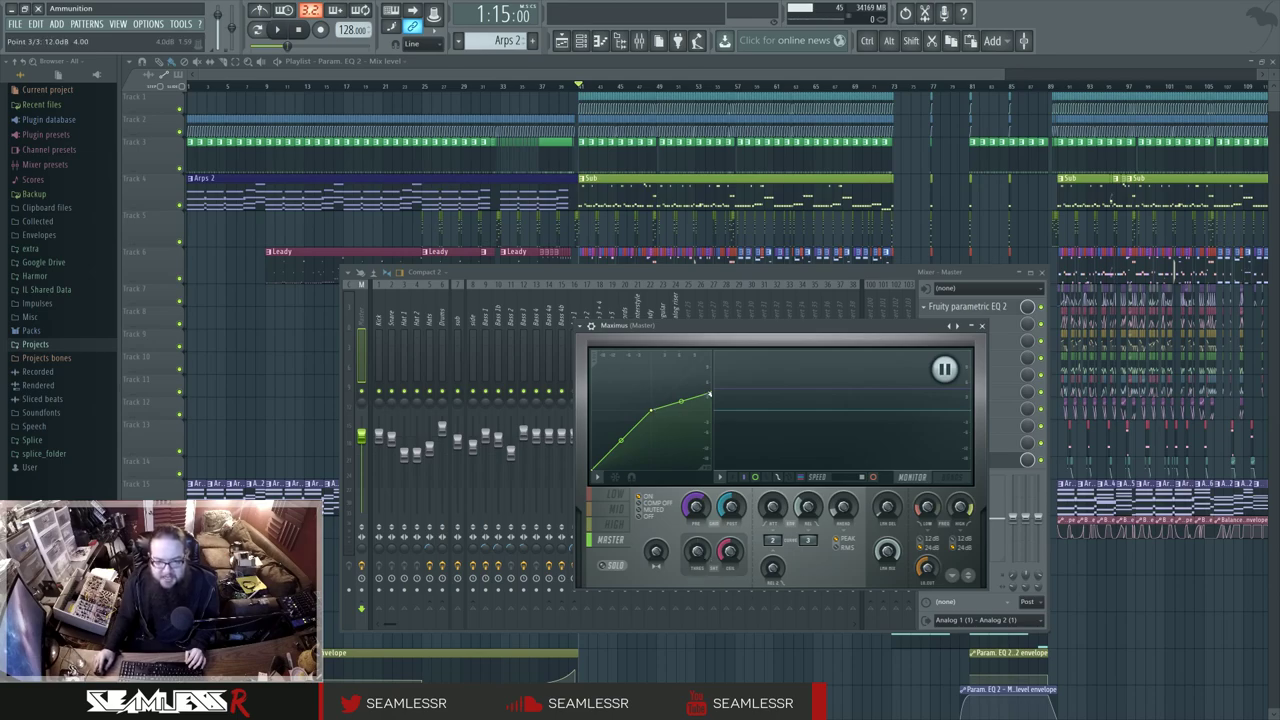
pyautogui.moveTo(712, 395); pyautogui.dragTo(712, 408)
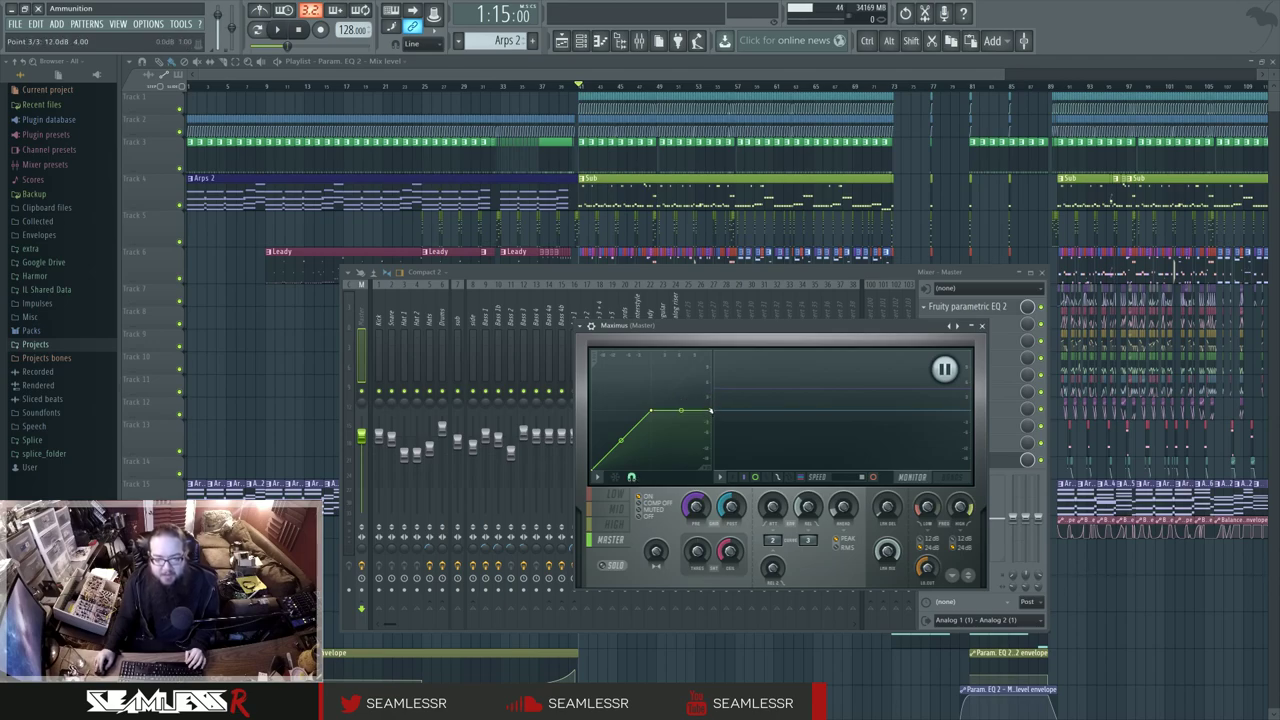
pyautogui.moveTo(711, 410); pyautogui.dragTo(708, 386)
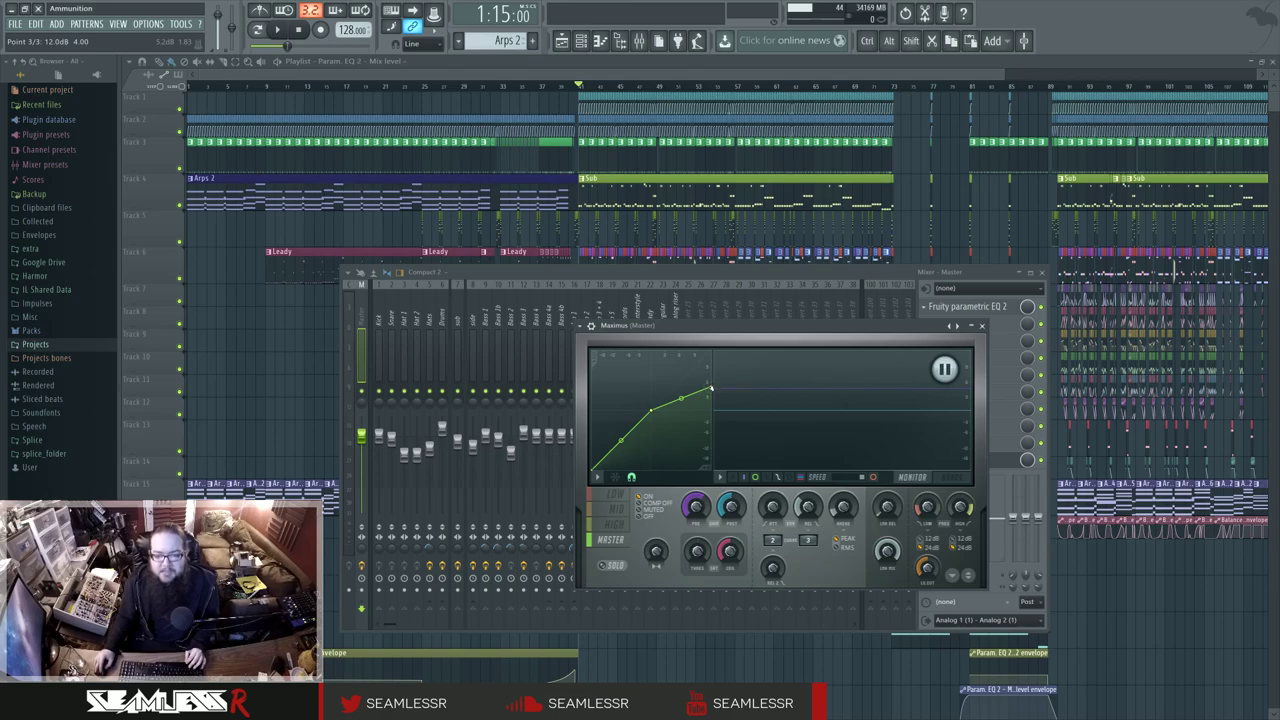
pyautogui.moveTo(711, 388); pyautogui.dragTo(708, 396)
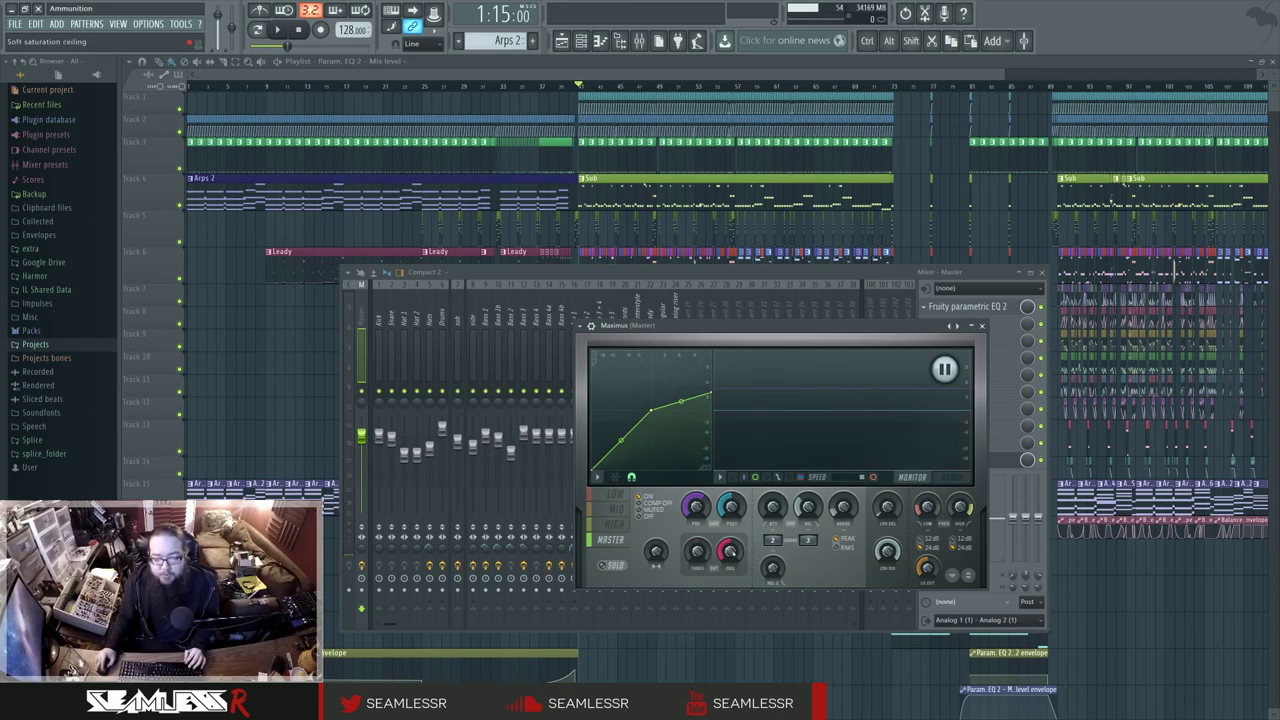
# Play the drop's opening while watching the Master band in Maximus, and replay it with only the green level trace in the monitor.
pyautogui.press('space')
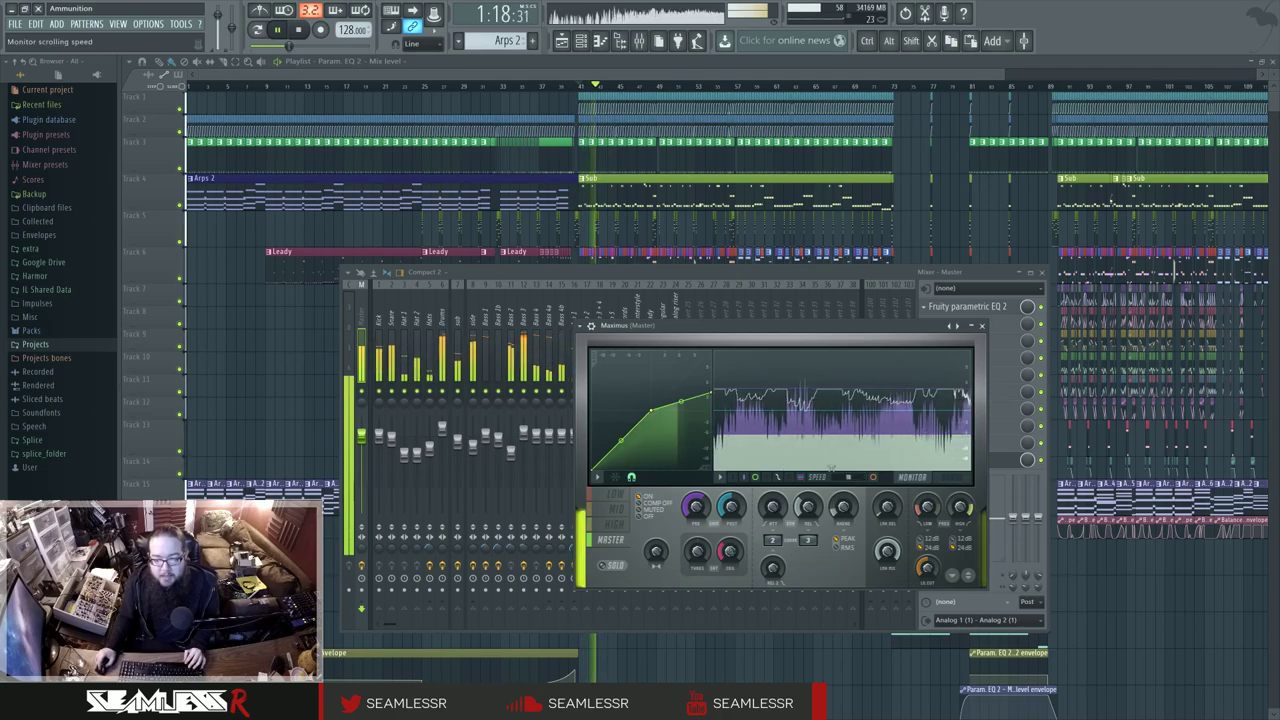
pyautogui.press('space')
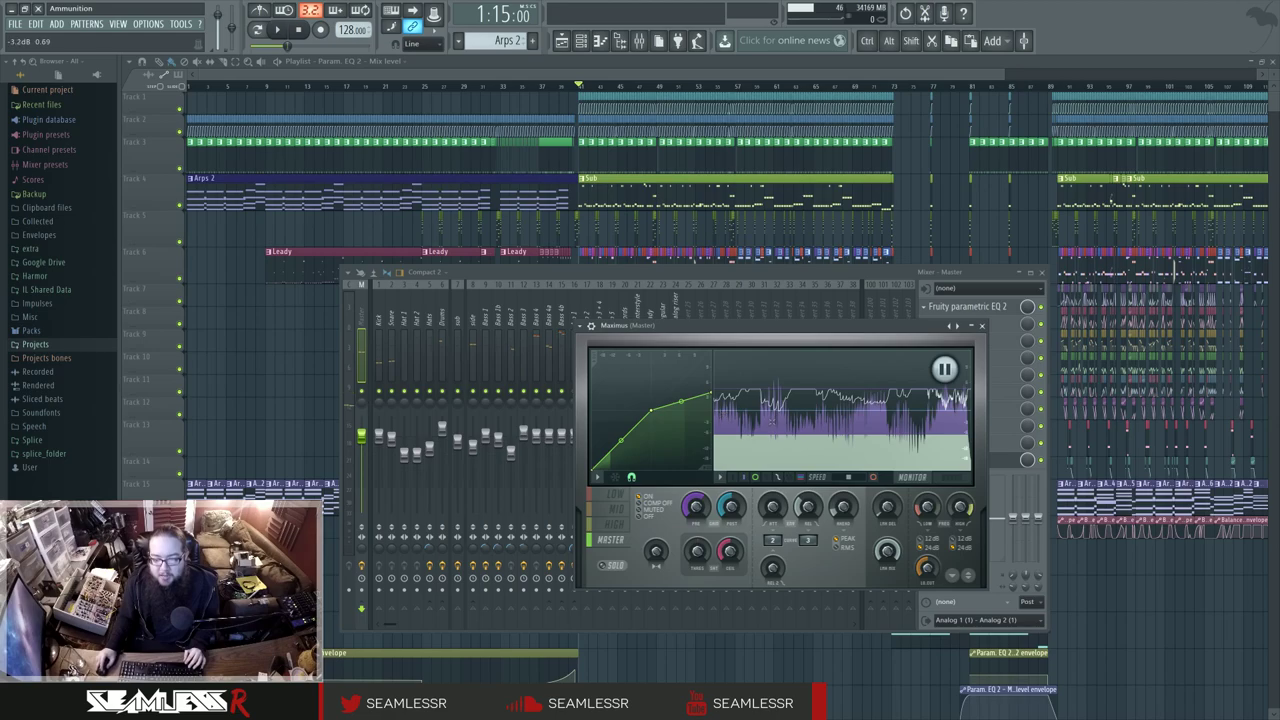
pyautogui.click(790, 414)
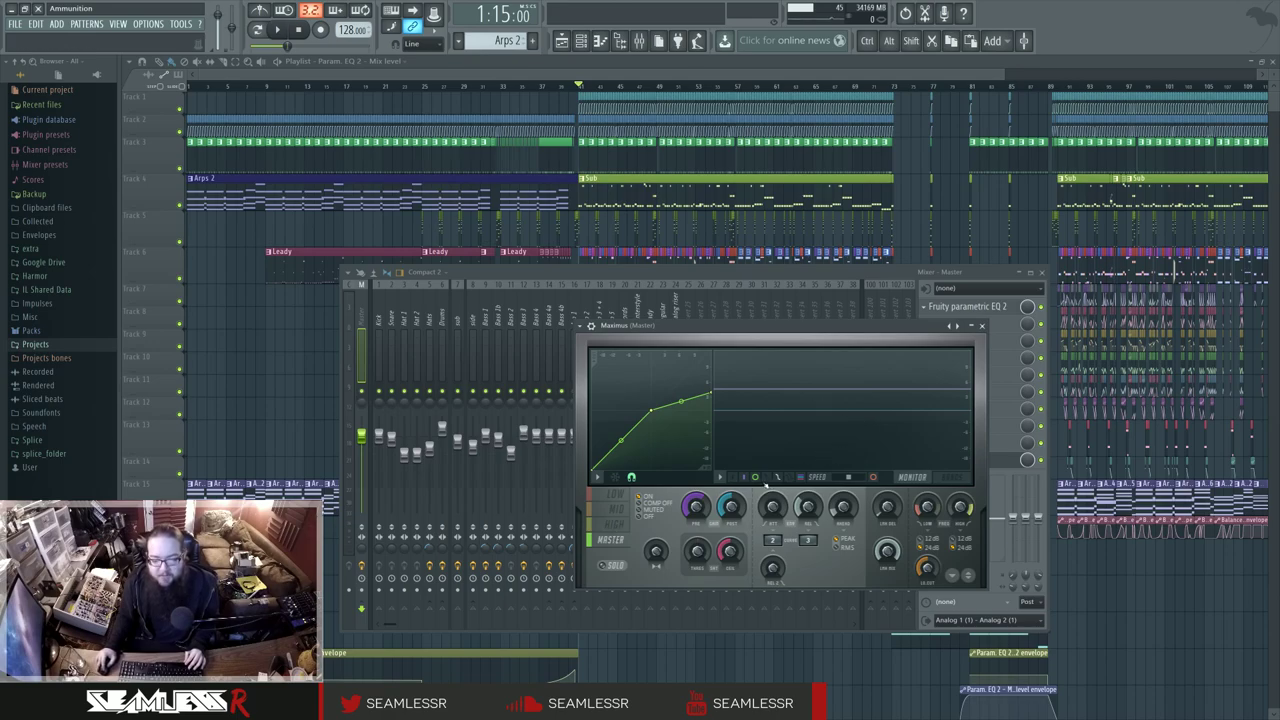
pyautogui.press('space')
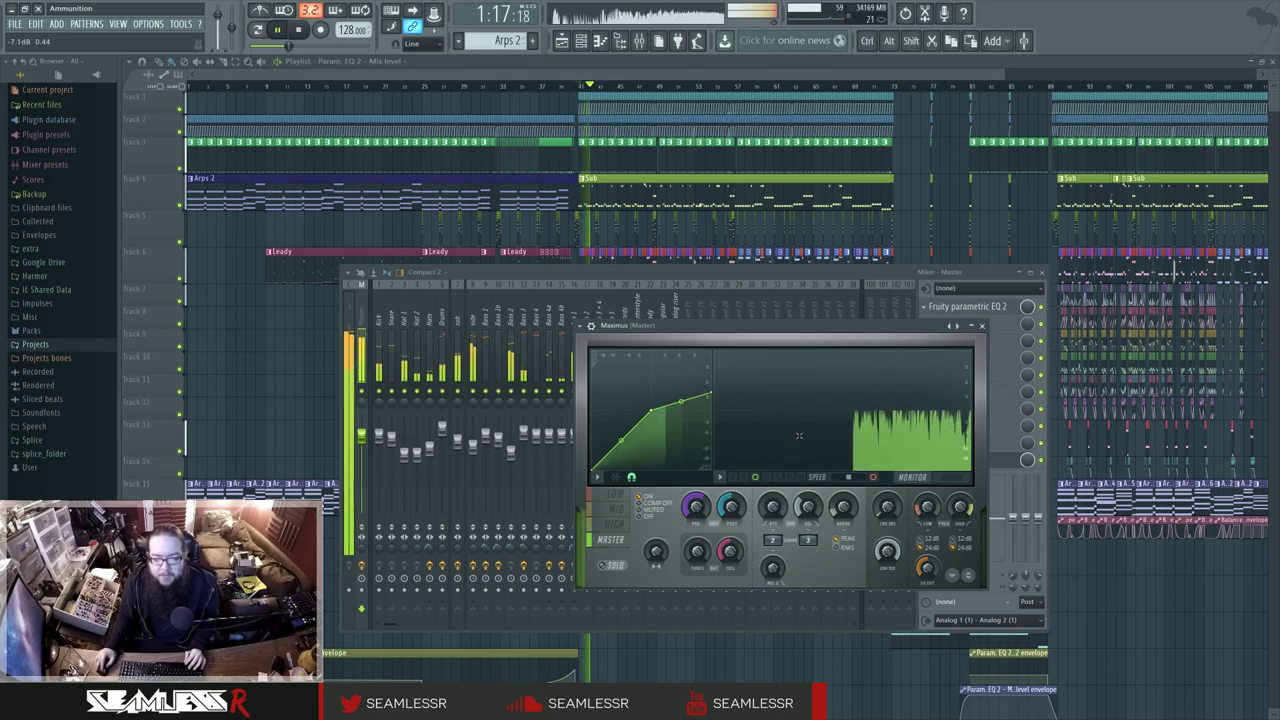
pyautogui.press('space')
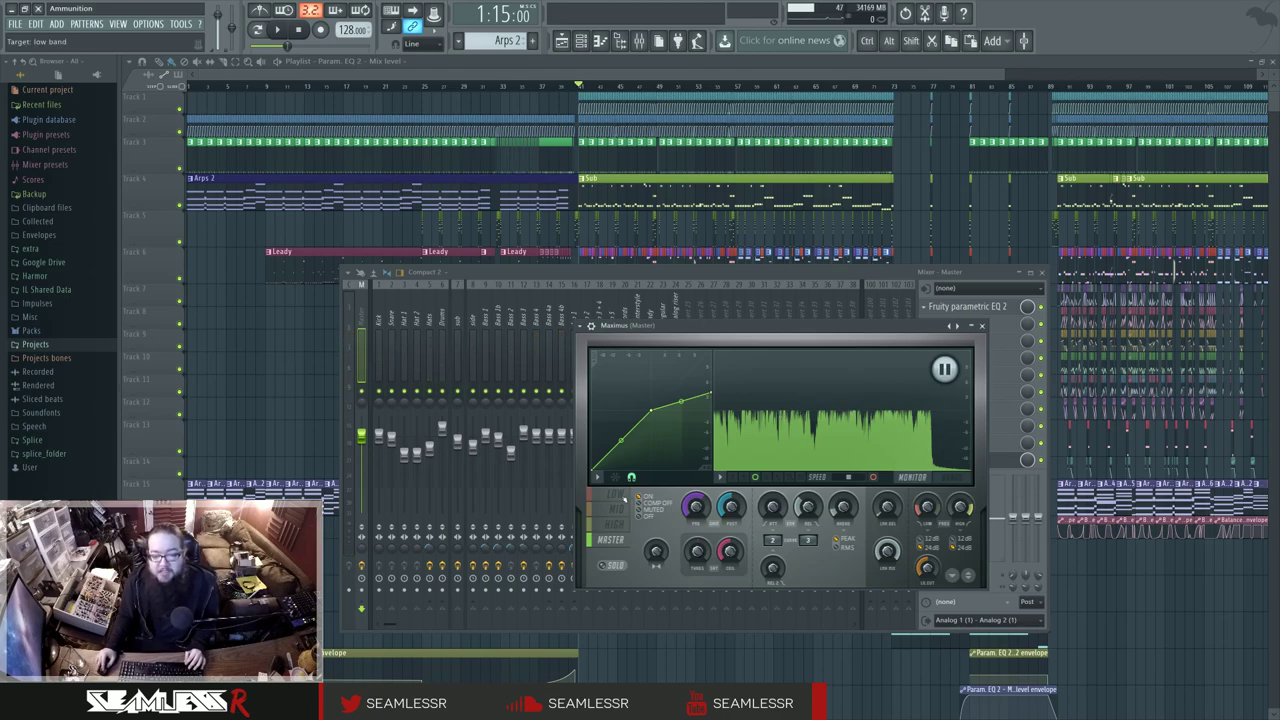
# Compare the monitored levels of the Low, Mid and High bands with the Master band in Maximus.
pyautogui.click(745, 432)
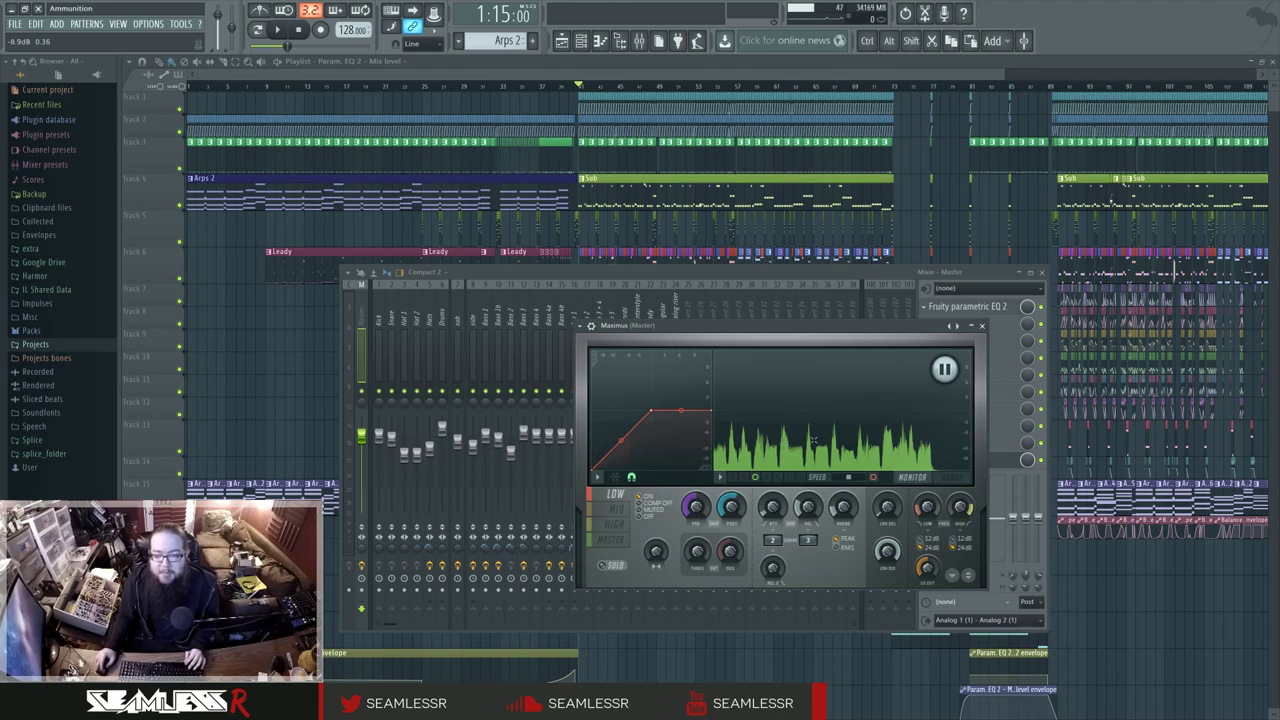
pyautogui.click(615, 513)
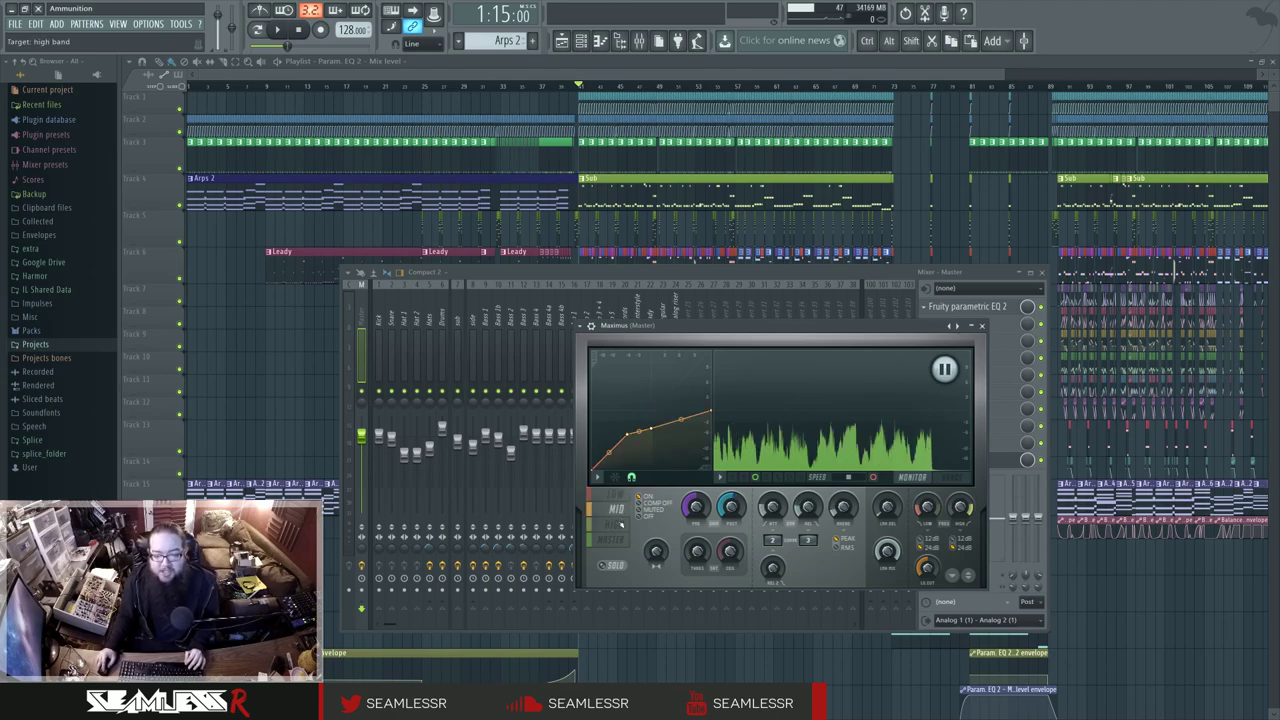
pyautogui.click(616, 524)
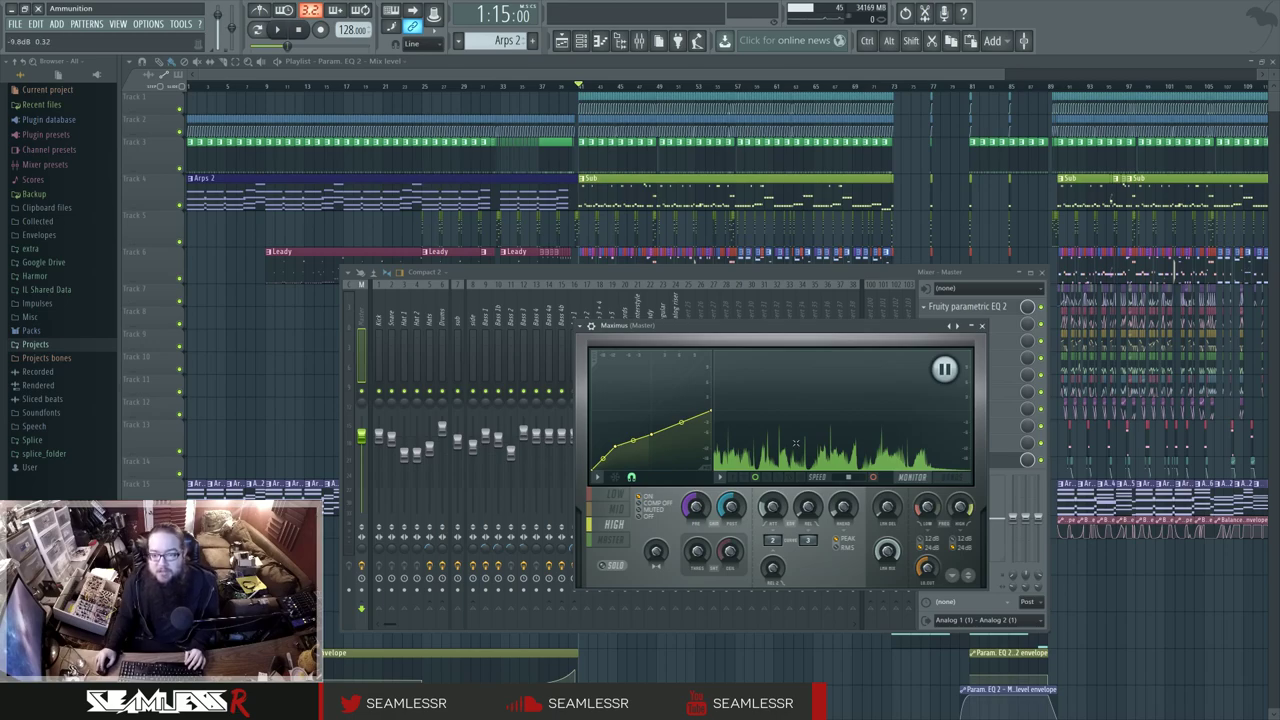
pyautogui.click(805, 443)
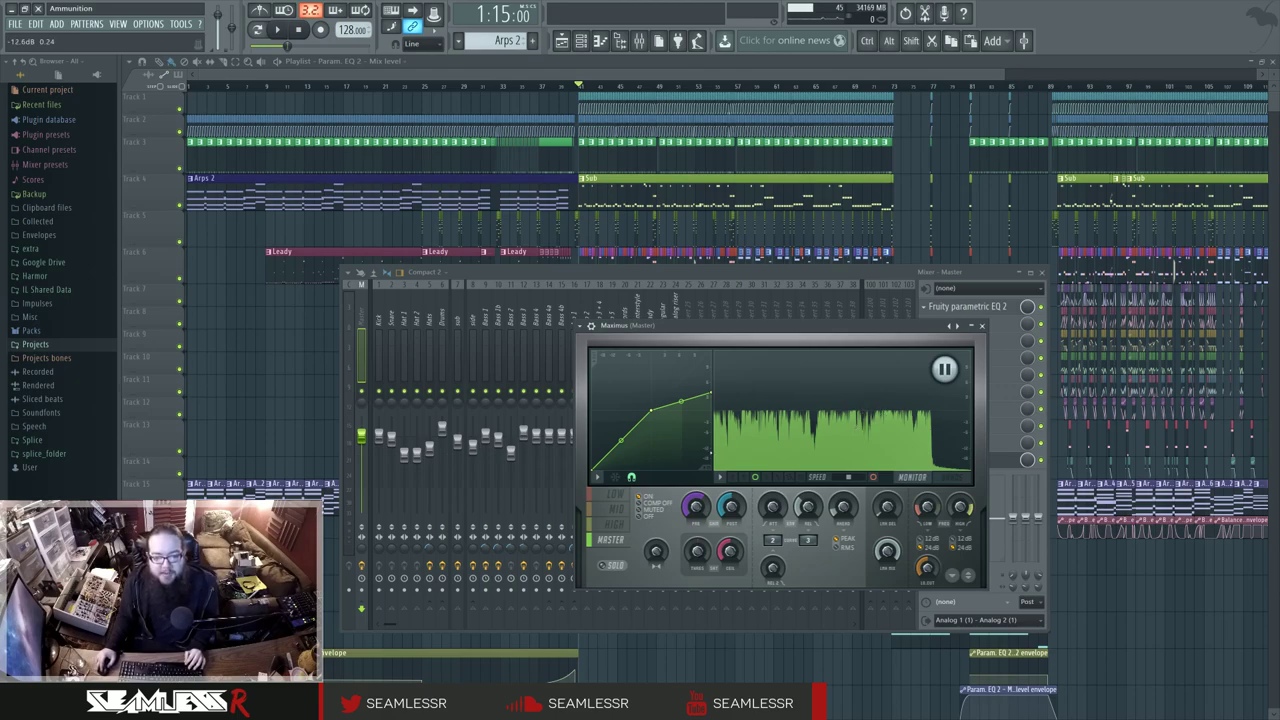
pyautogui.click(615, 494)
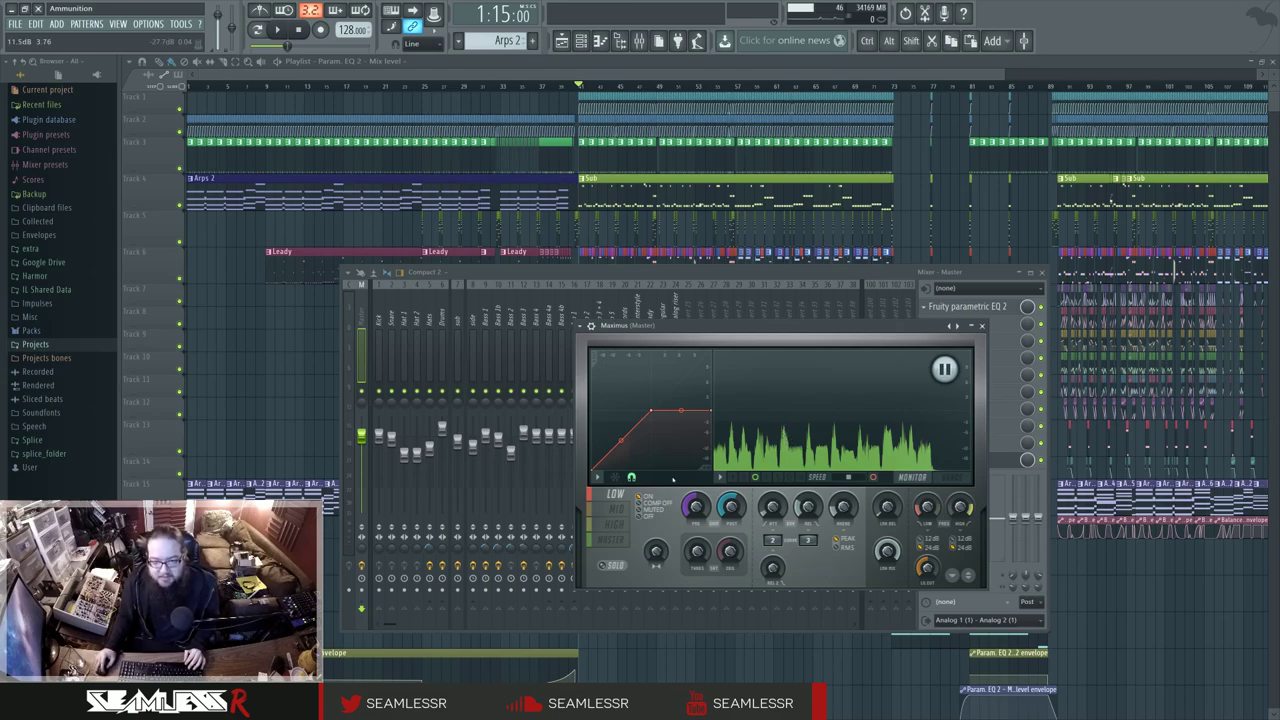
pyautogui.click(615, 509)
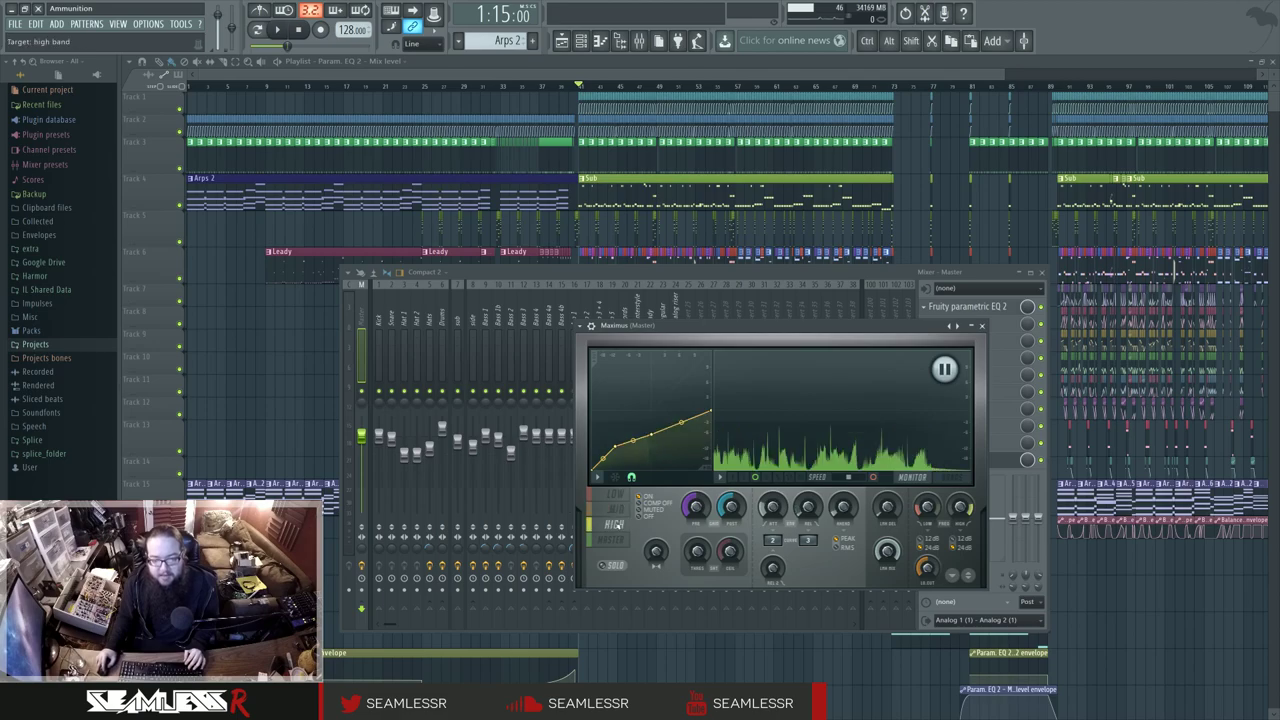
pyautogui.click(615, 494)
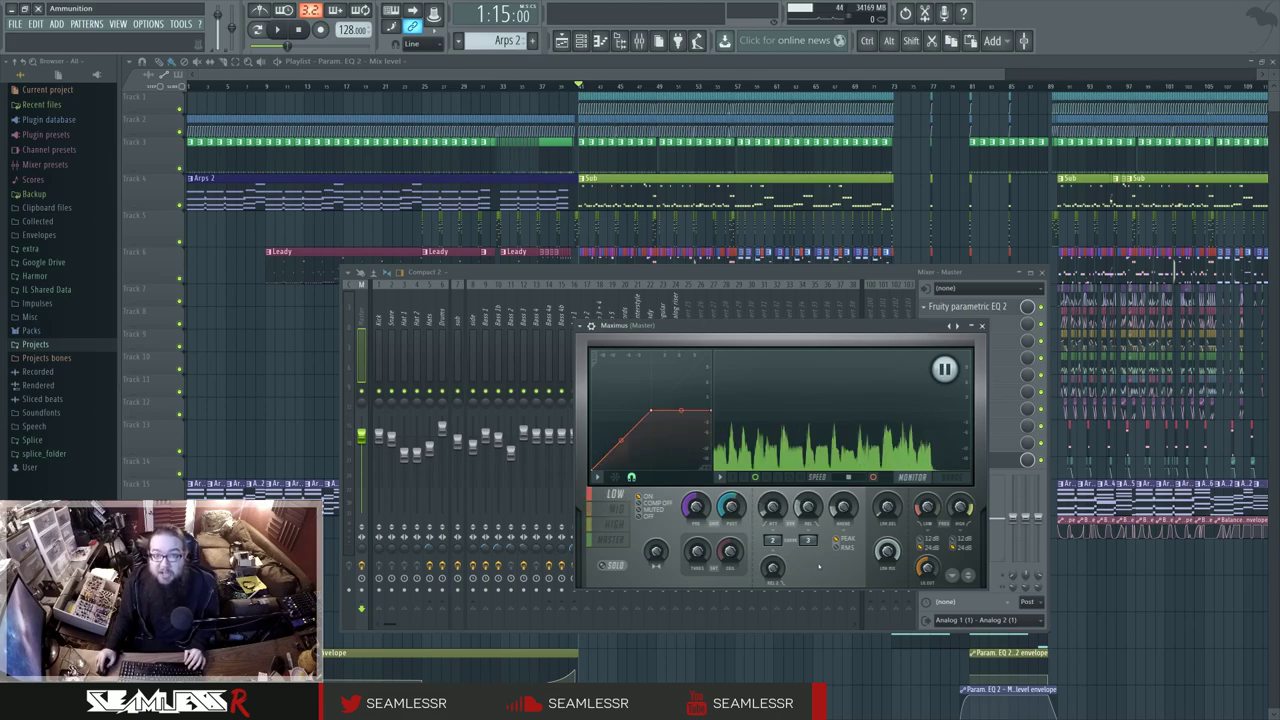
pyautogui.click(622, 510)
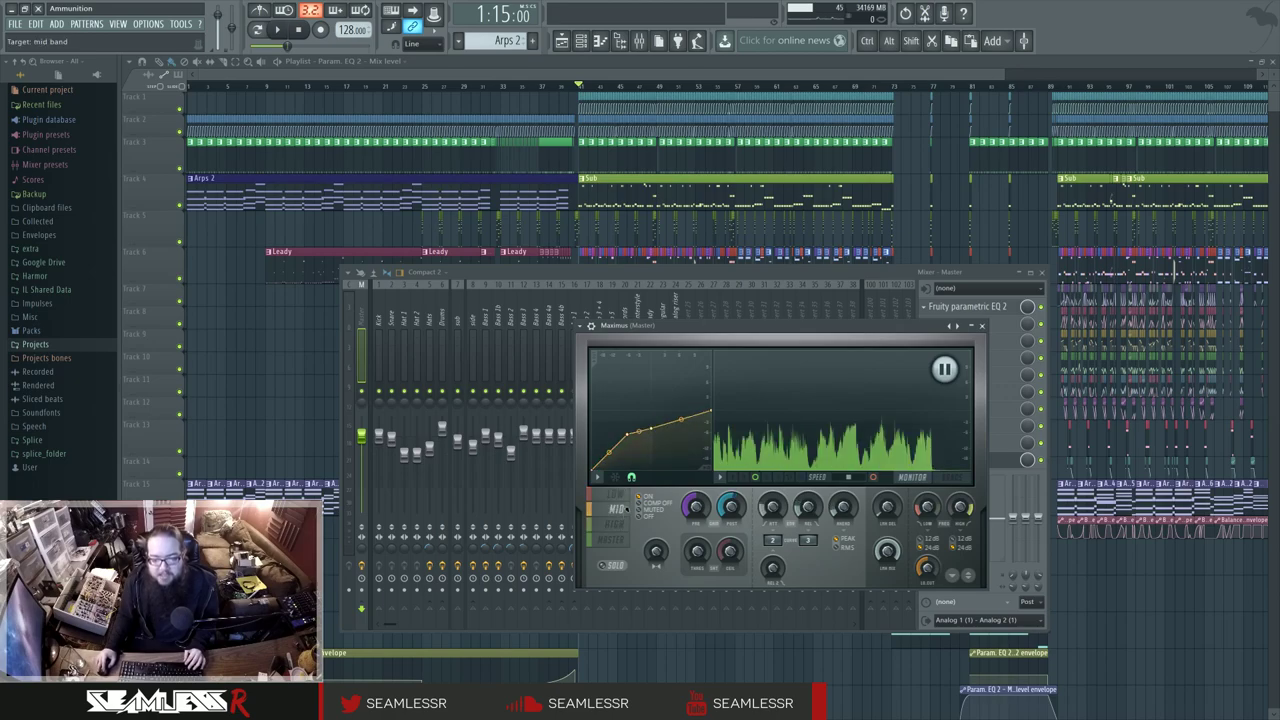
pyautogui.click(611, 539)
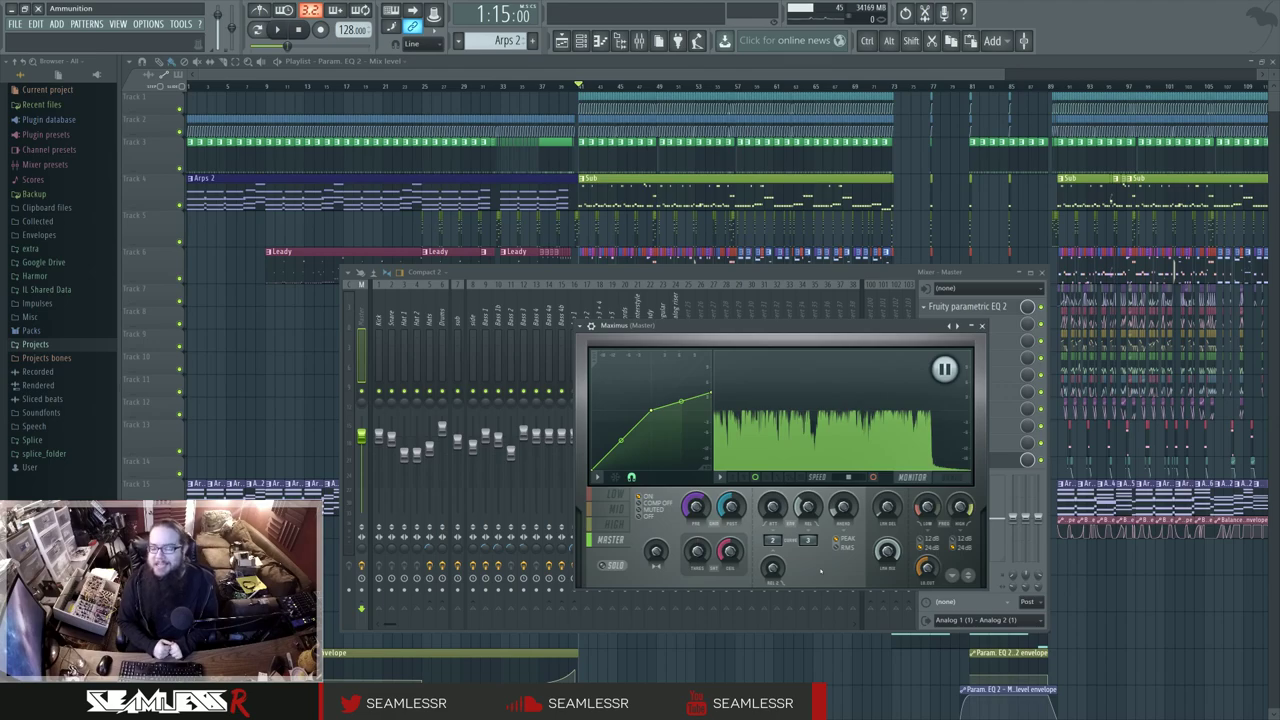
# Move the Maximus window clear of the Master track's effect slots in the mixer.
pyautogui.moveTo(788, 327); pyautogui.dragTo(750, 311)
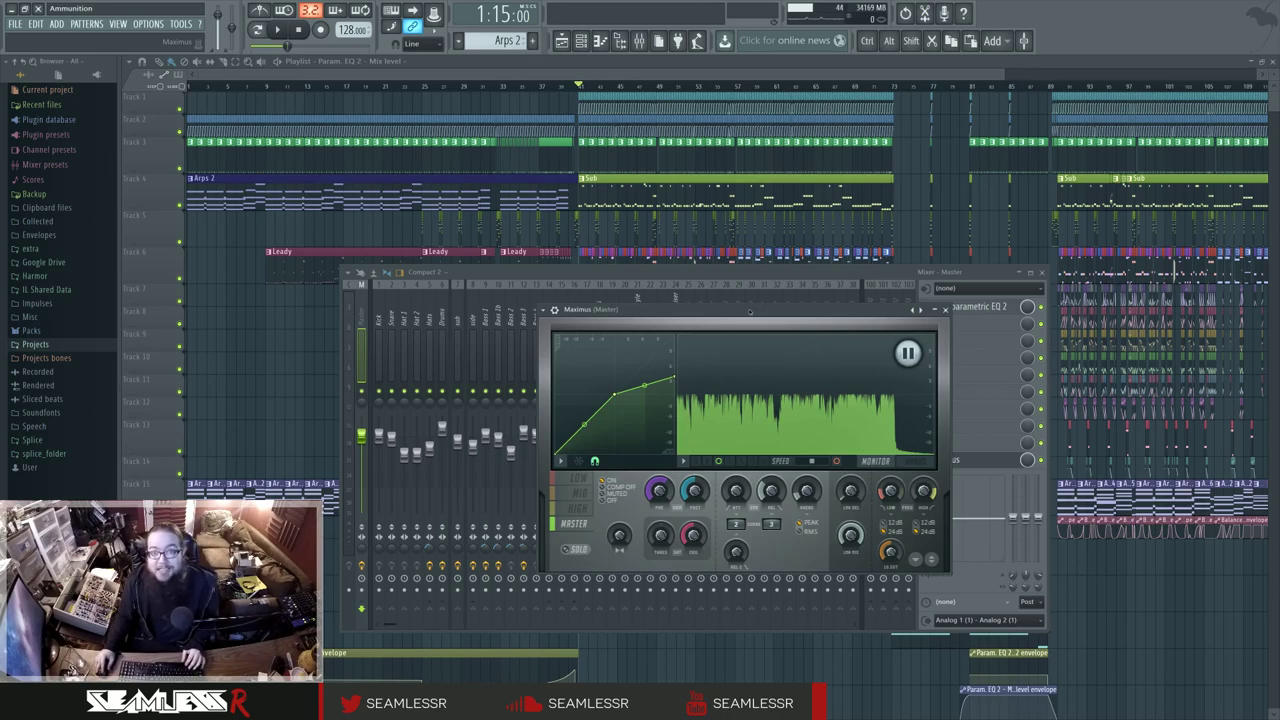
pyautogui.moveTo(749, 311); pyautogui.dragTo(707, 293)
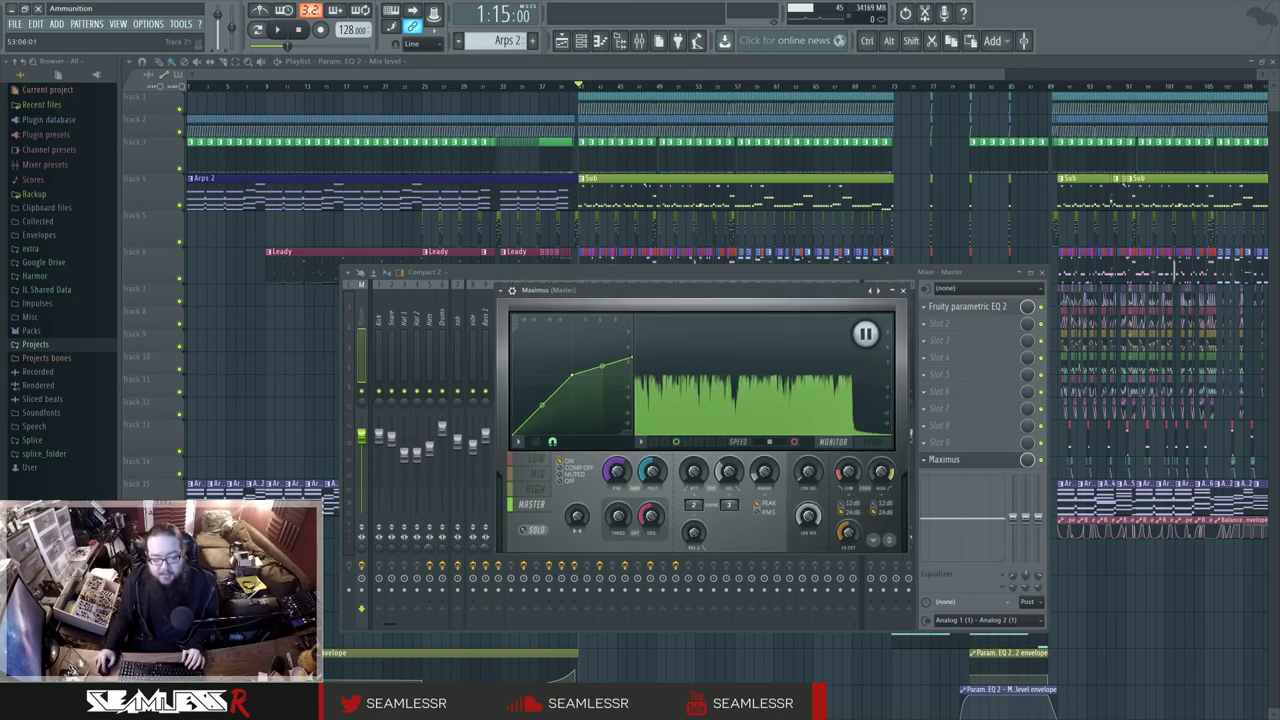